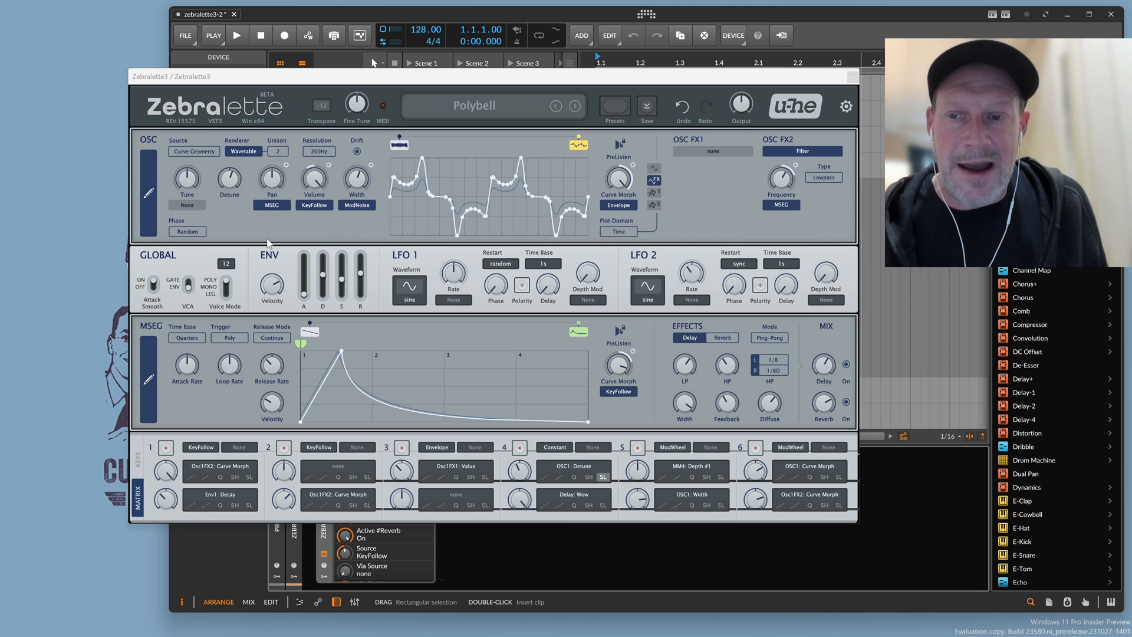
Open the oscillator's curve editor and add an empty curve at about position 61 on the morph timeline
{"action": "left_click", "coordinate": [147, 209]}
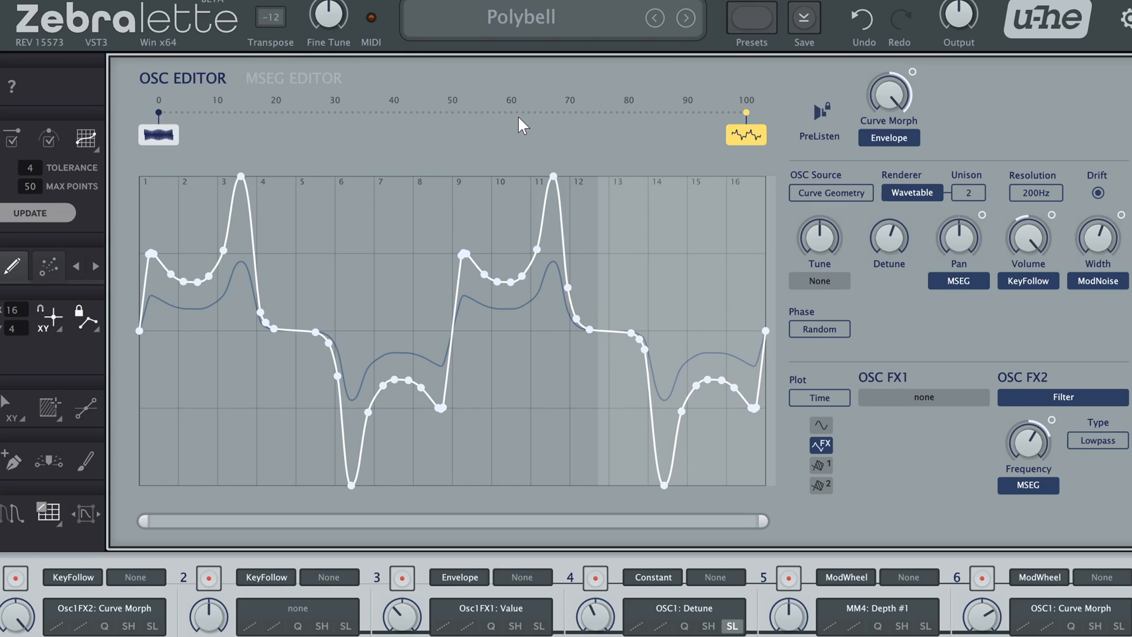
{"action": "right_click", "coordinate": [472, 164]}
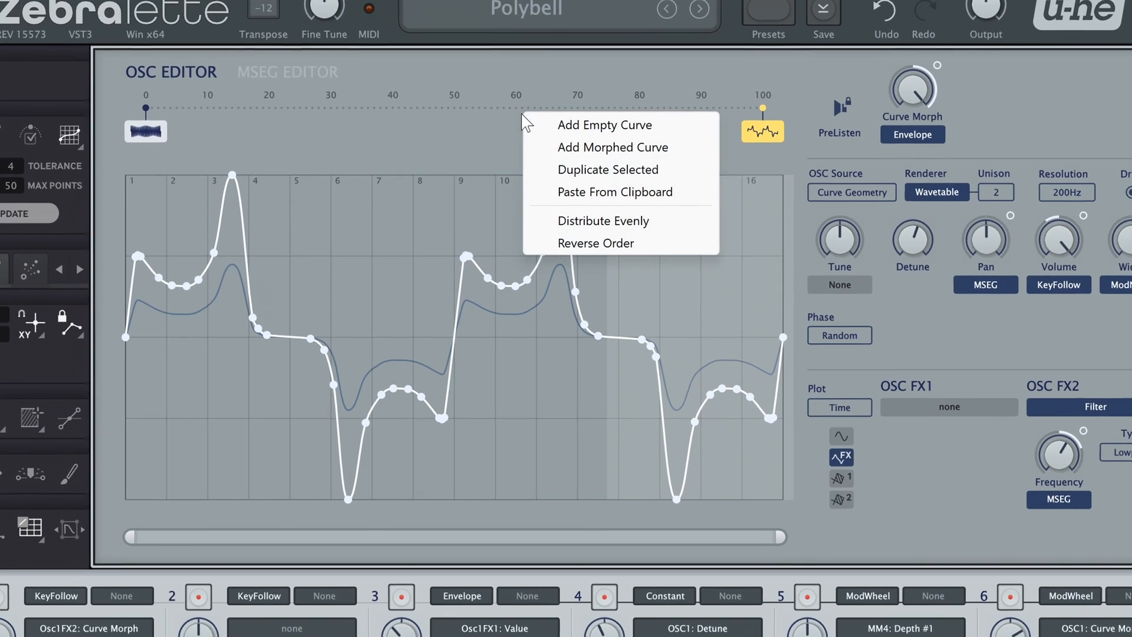
{"action": "left_click", "coordinate": [566, 124]}
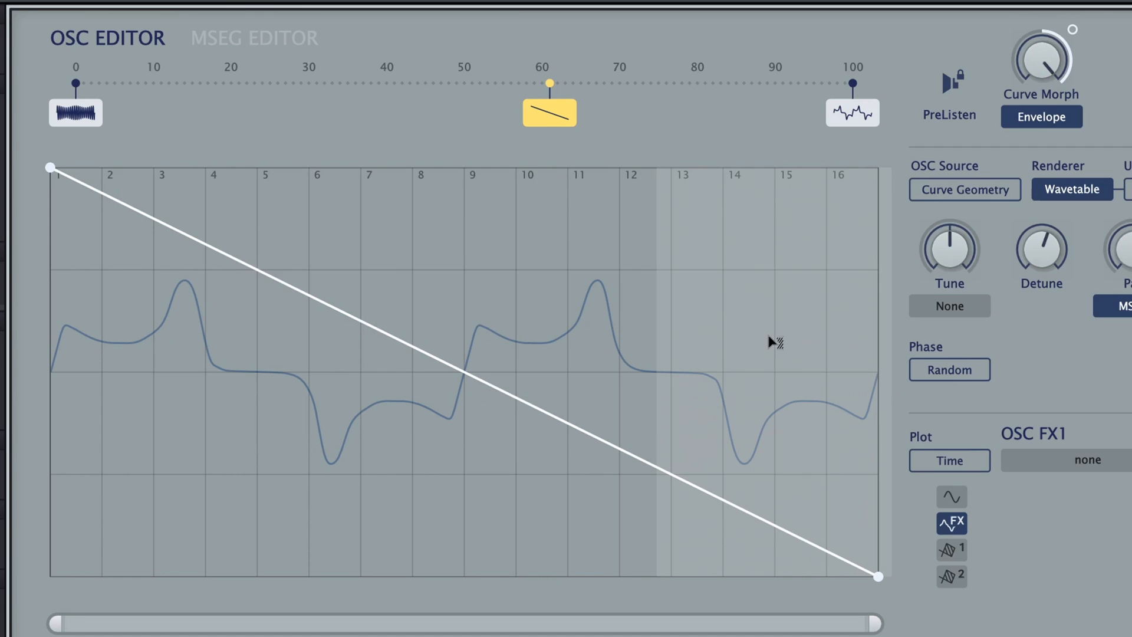
Delete the empty curve from the morph timeline and select the curve at position 100
{"action": "right_click", "coordinate": [538, 118]}
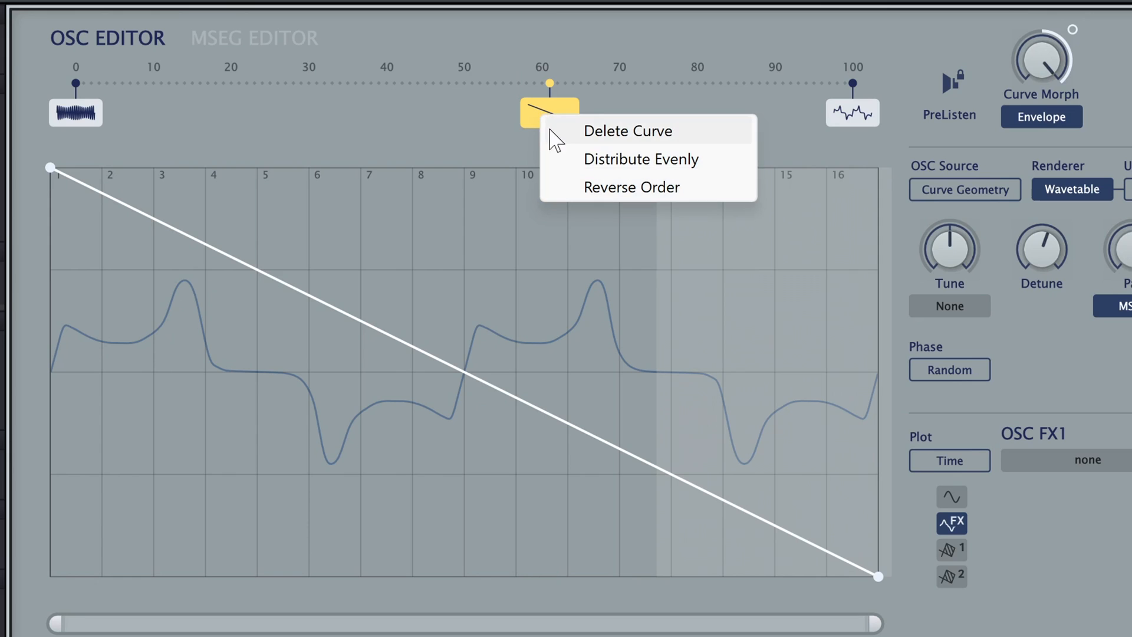
{"action": "left_click", "coordinate": [579, 139]}
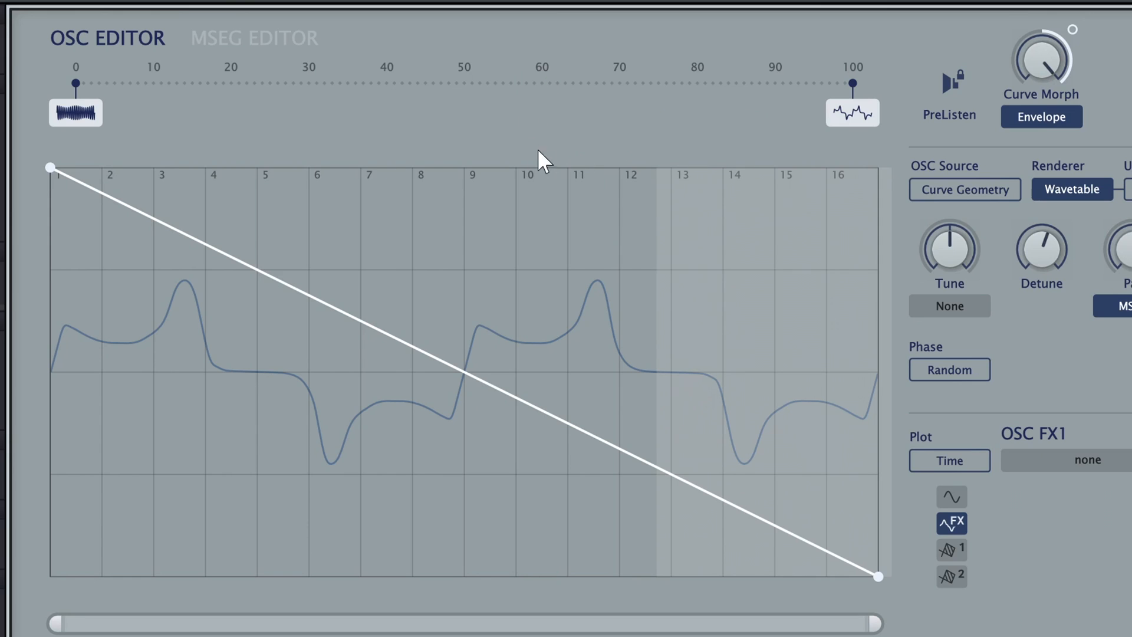
{"action": "left_click", "coordinate": [837, 113]}
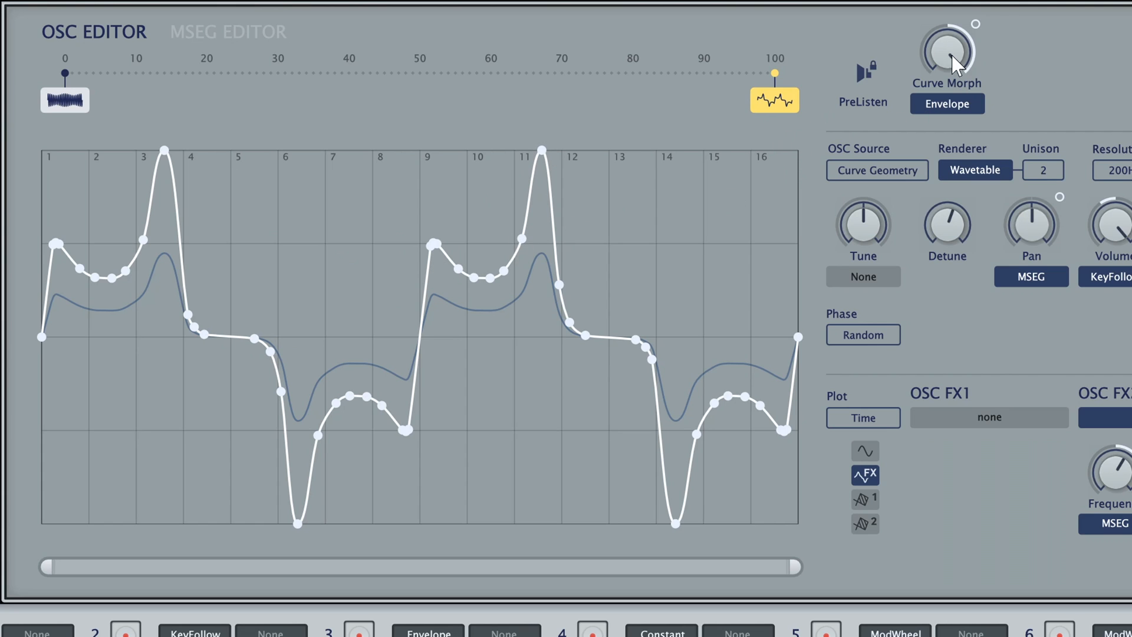
Turn Curve Morph down to its minimum, compare the curves at positions 0 and 100, and show their morph connections
{"action": "left_click_drag", "start_coordinate": [952, 56], "coordinate": [860, 338]}
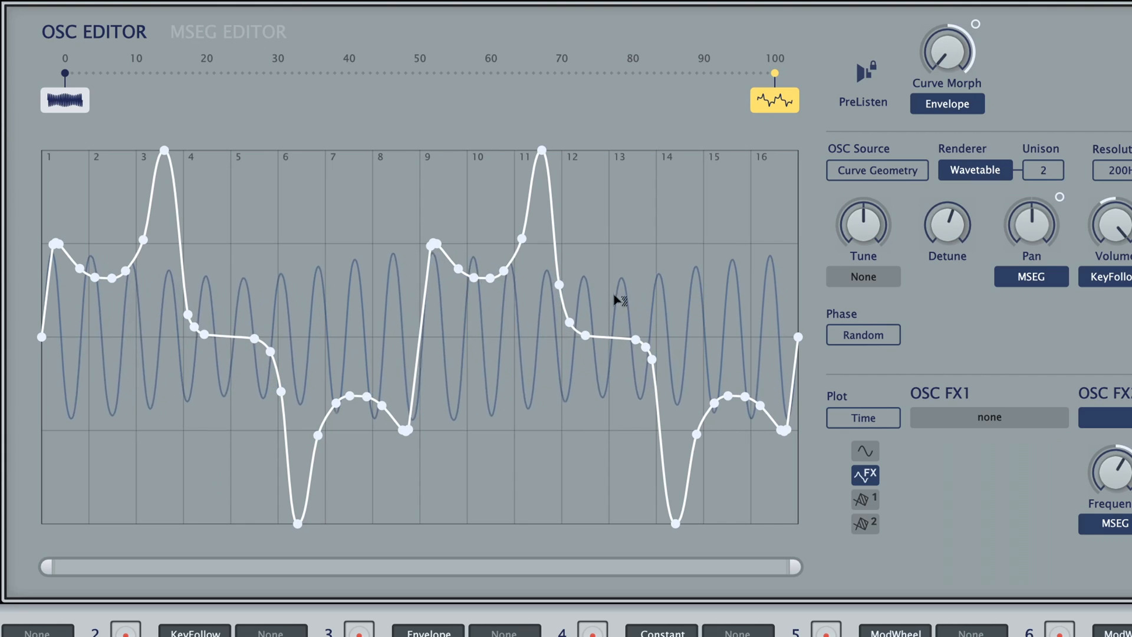
{"action": "left_click", "coordinate": [62, 100]}
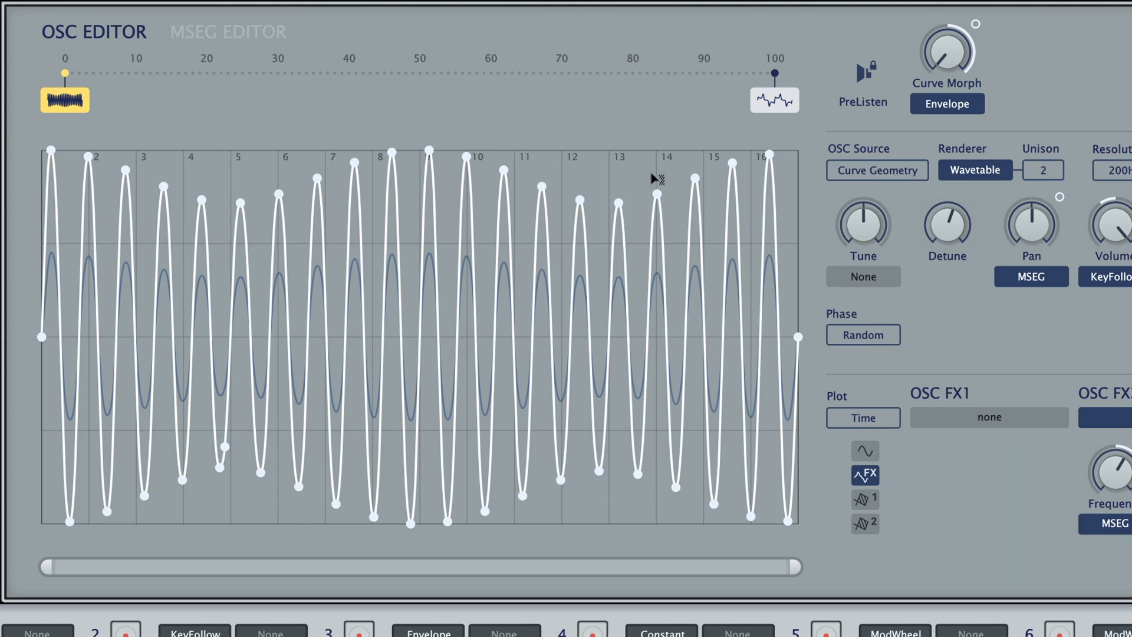
{"action": "left_click", "coordinate": [772, 109]}
{"action": "left_click", "coordinate": [65, 100]}
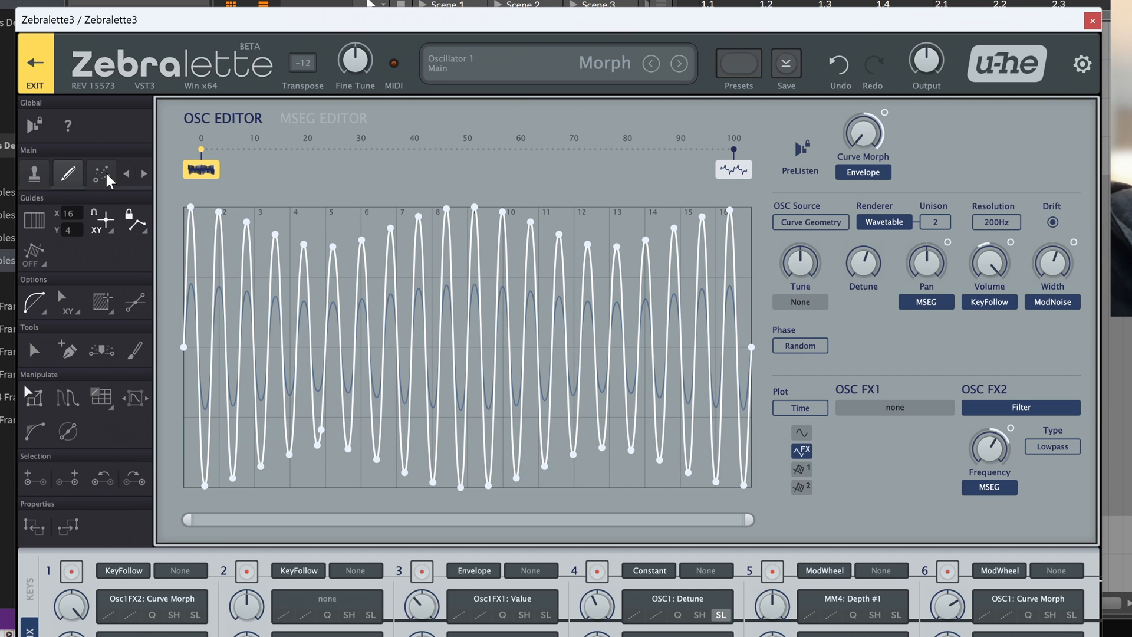
{"action": "left_click", "coordinate": [103, 175]}
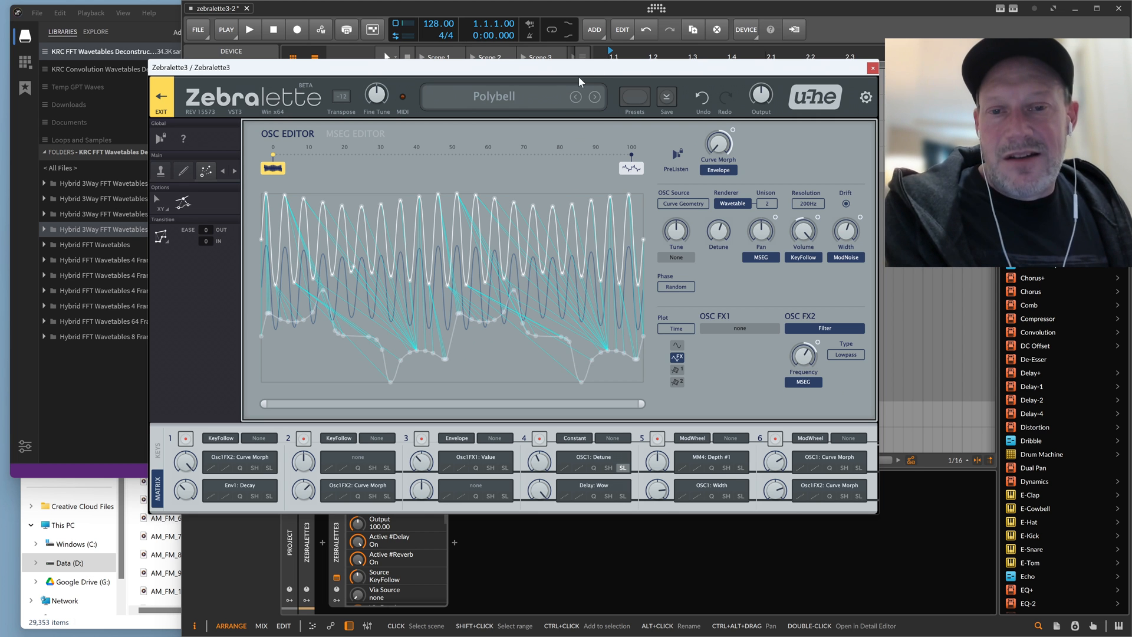
Reload the Polybell preset by stepping to the next preset and back
{"action": "left_click", "coordinate": [594, 97]}
{"action": "left_click", "coordinate": [576, 97]}
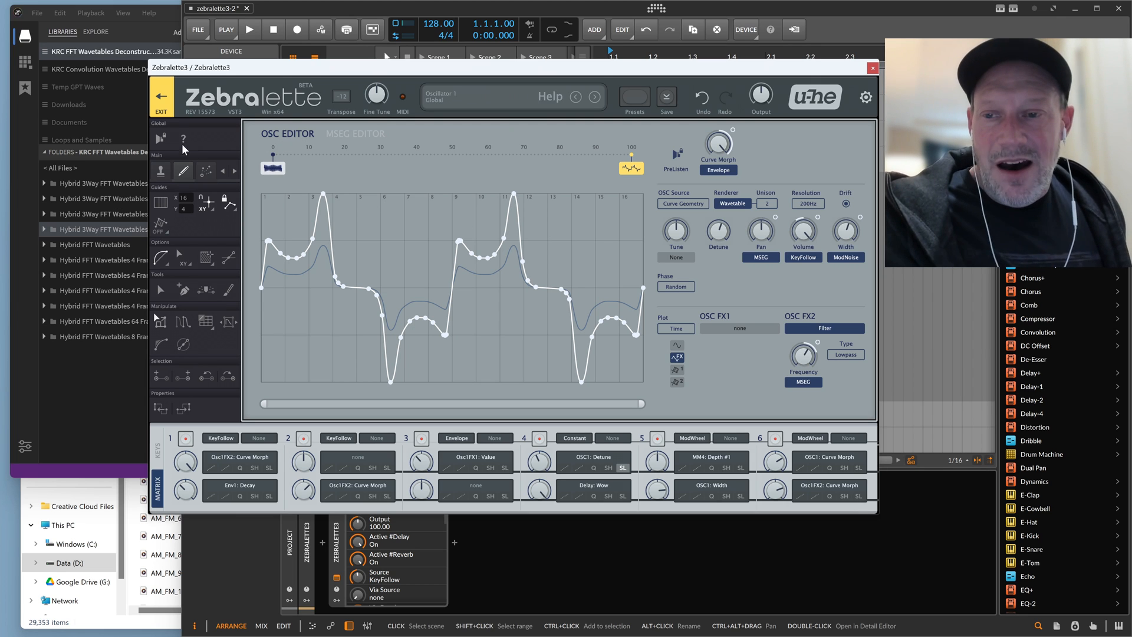
View the envelope curve in the MSEG editor and return to the oscillator's curve editor
{"action": "left_click", "coordinate": [159, 96]}
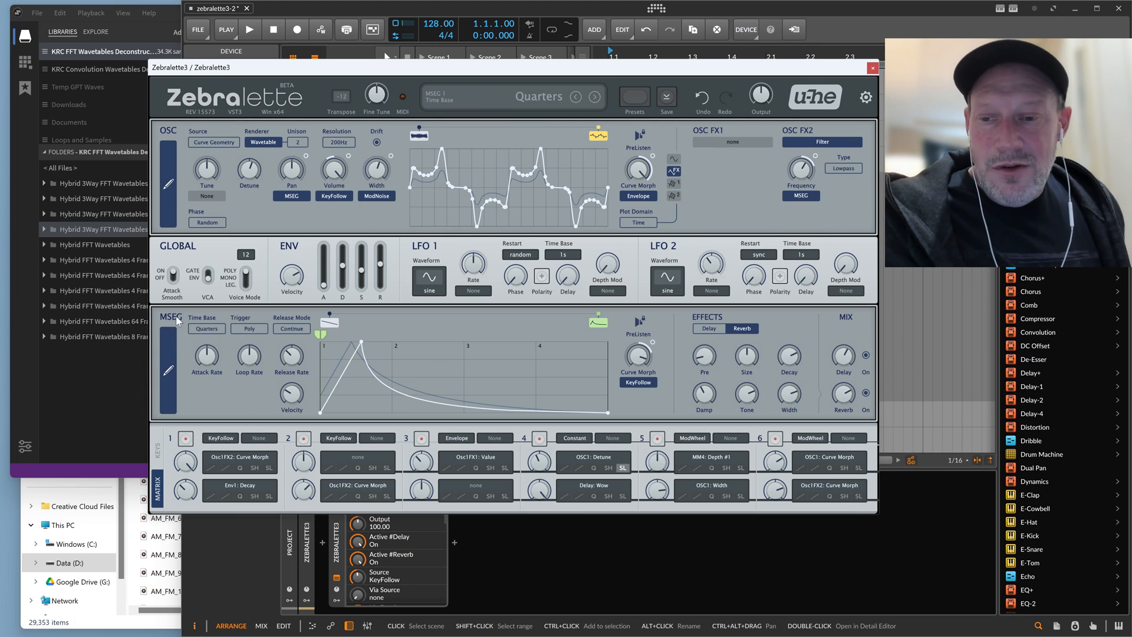
{"action": "left_click", "coordinate": [171, 370]}
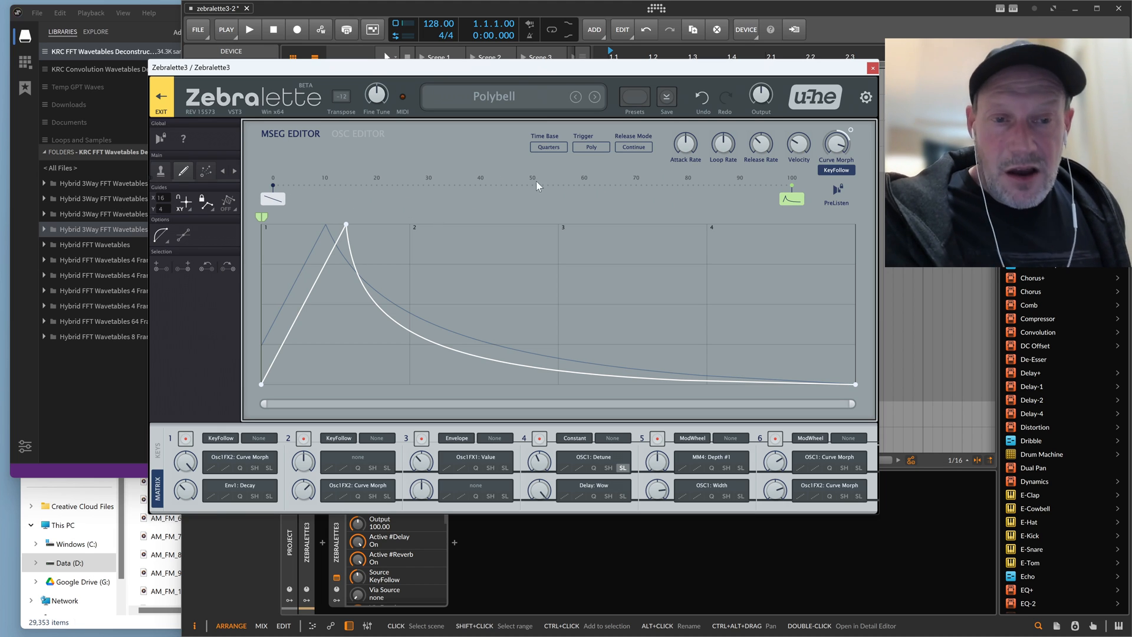
{"action": "left_click", "coordinate": [156, 100]}
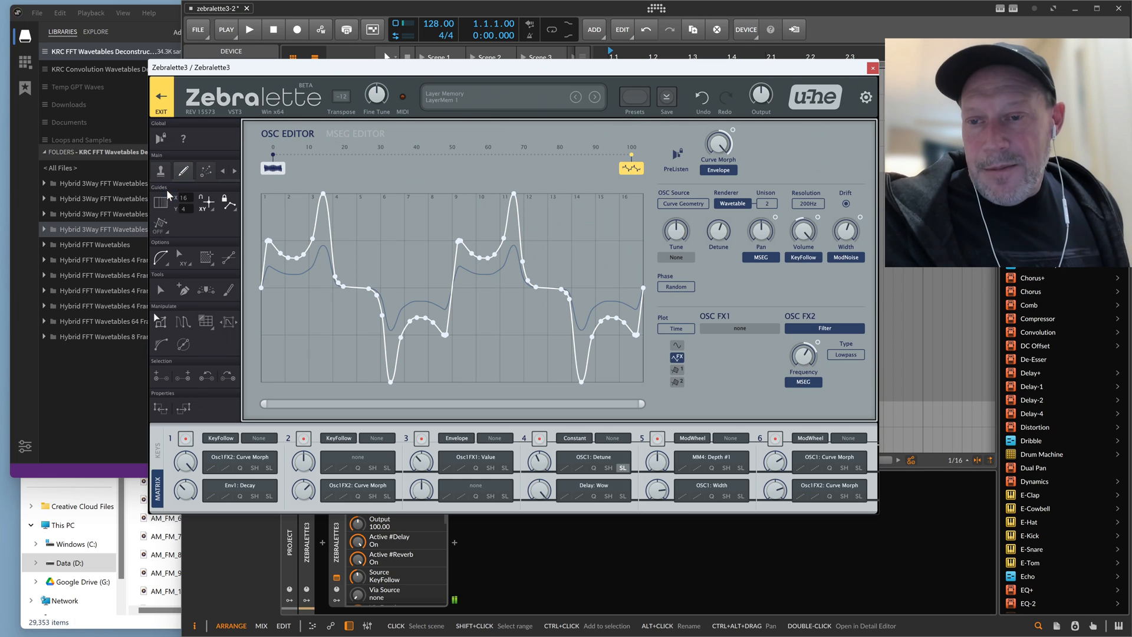
{"action": "left_click", "coordinate": [167, 190]}
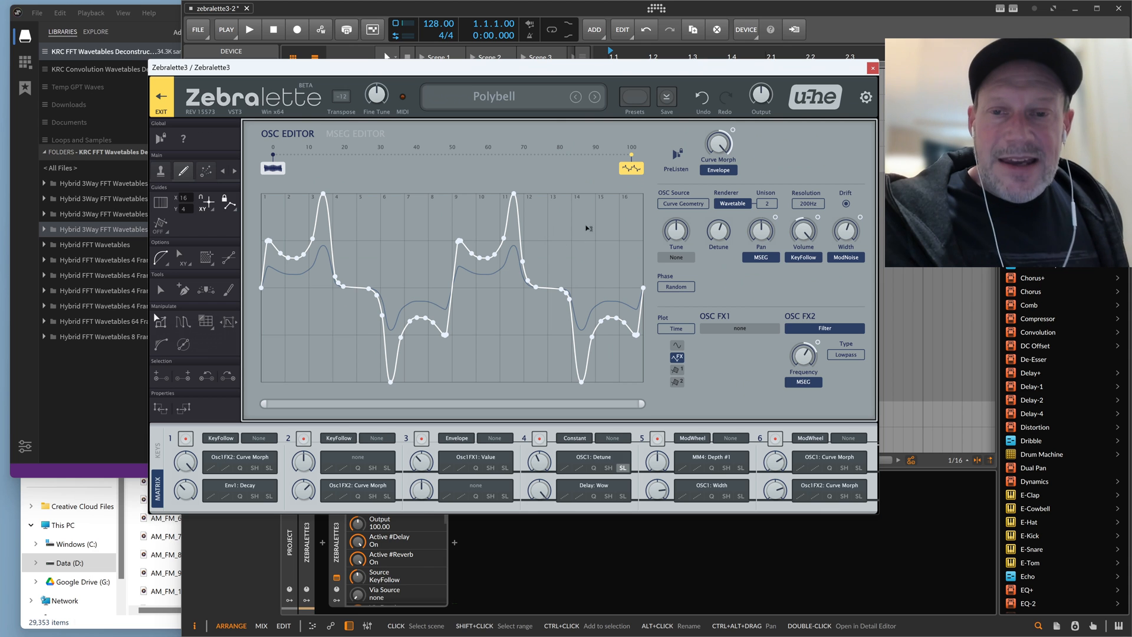
{"action": "right_click", "coordinate": [569, 173]}
{"action": "right_click", "coordinate": [593, 240]}
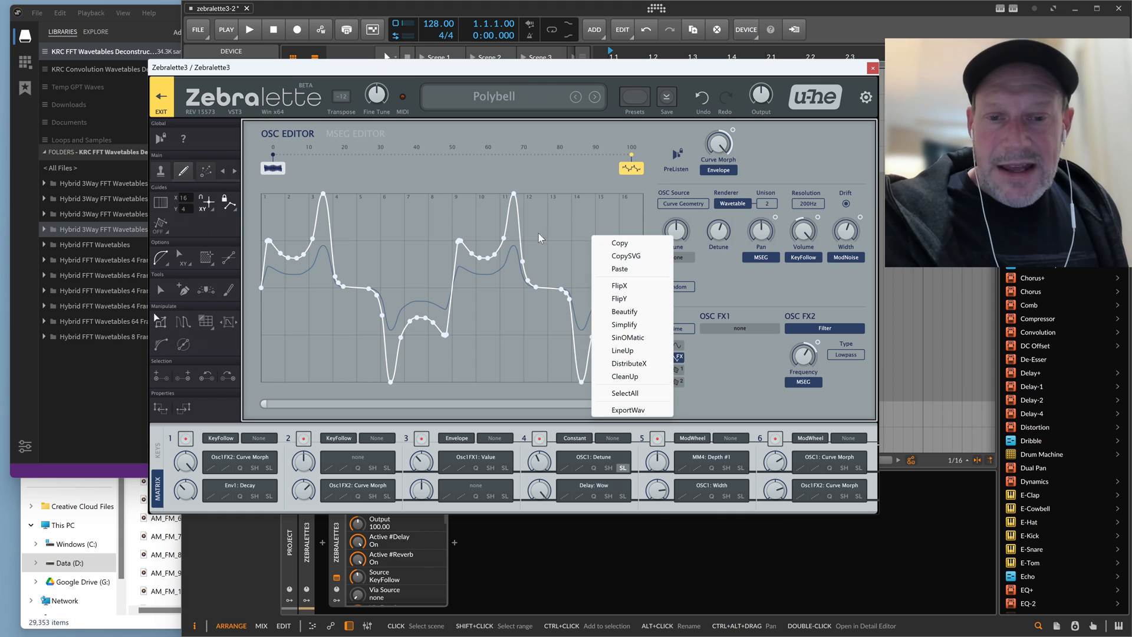
{"action": "right_click", "coordinate": [417, 227]}
{"action": "left_click", "coordinate": [446, 169]}
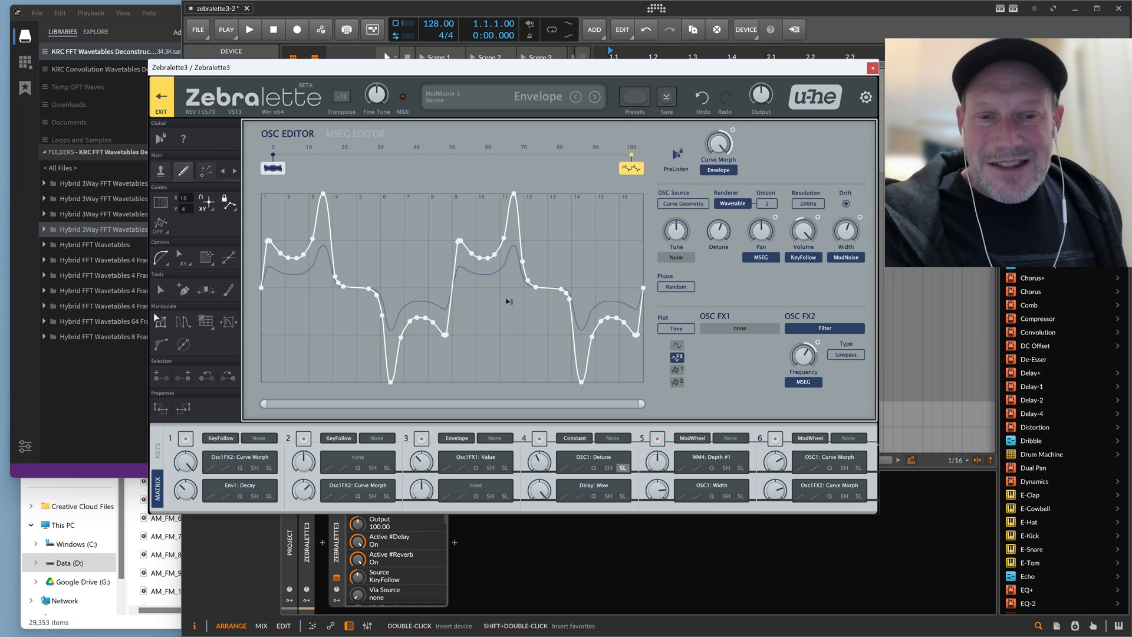
Switch to File Explorer and import poly_8_sides_1_base_9_harm_os_1.wav from the KRC Waveforms folder into the selected oscillator curve
{"action": "left_click", "coordinate": [171, 626]}
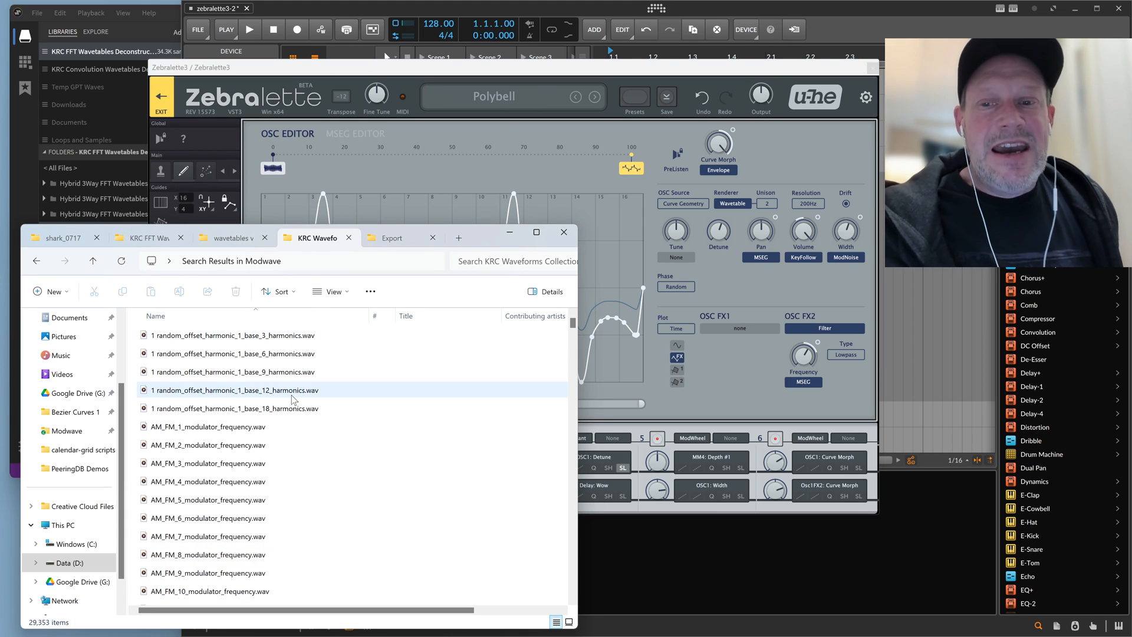
{"action": "scroll", "coordinate": [251, 423], "scroll_direction": "down", "scroll_amount": 2}
{"action": "scroll", "coordinate": [250, 424], "scroll_direction": "down", "scroll_amount": 10}
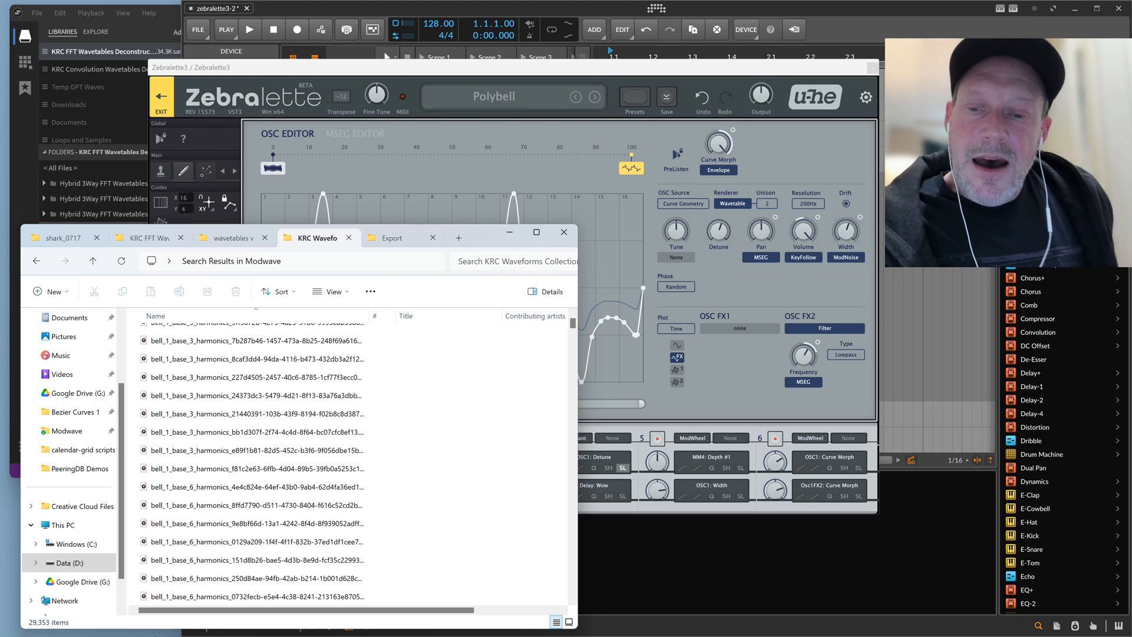
{"action": "scroll", "coordinate": [354, 447], "scroll_direction": "down", "scroll_amount": 1}
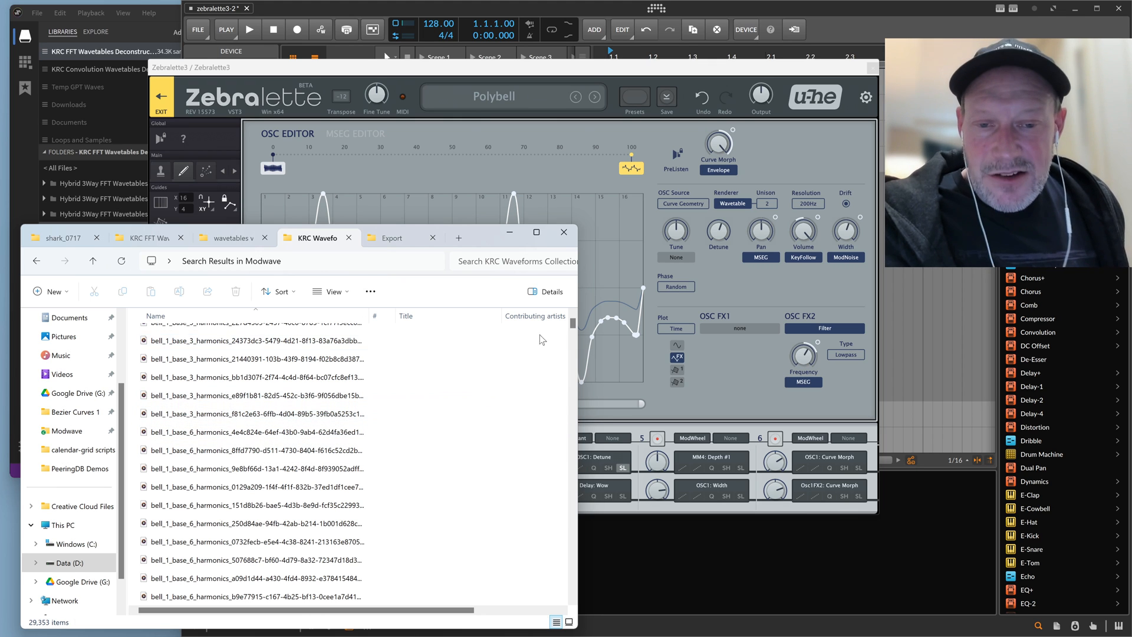
{"action": "left_click_drag", "start_coordinate": [575, 323], "coordinate": [575, 347]}
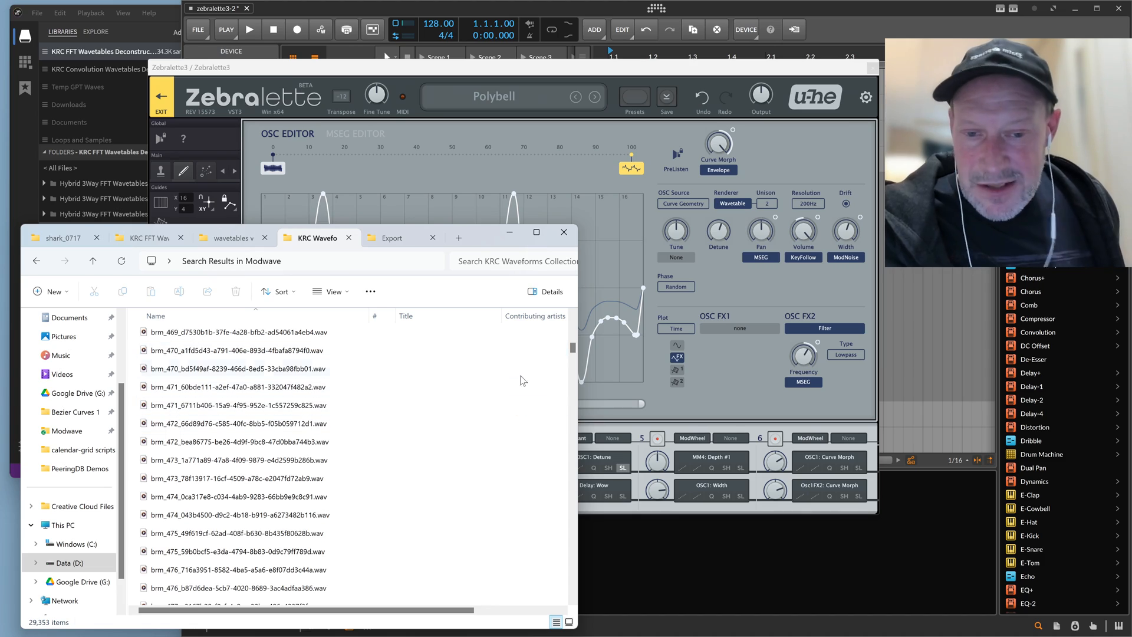
{"action": "left_click_drag", "start_coordinate": [573, 356], "coordinate": [582, 445]}
{"action": "left_click_drag", "start_coordinate": [582, 440], "coordinate": [587, 481]}
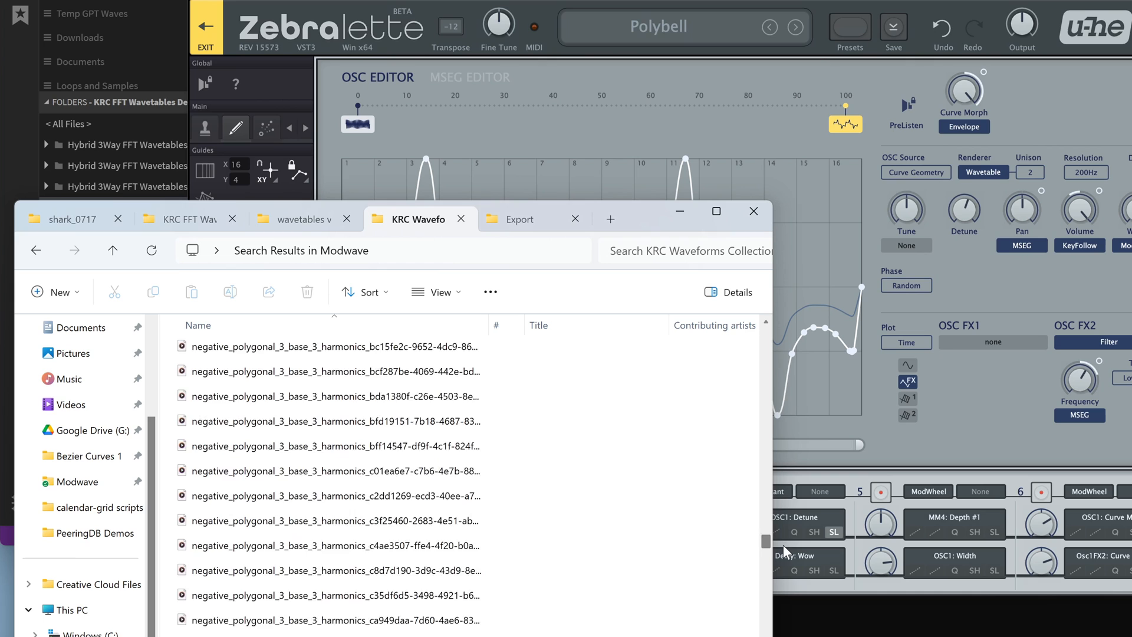
{"action": "left_click_drag", "start_coordinate": [784, 551], "coordinate": [784, 573]}
{"action": "scroll", "coordinate": [413, 478], "scroll_direction": "up", "scroll_amount": 4}
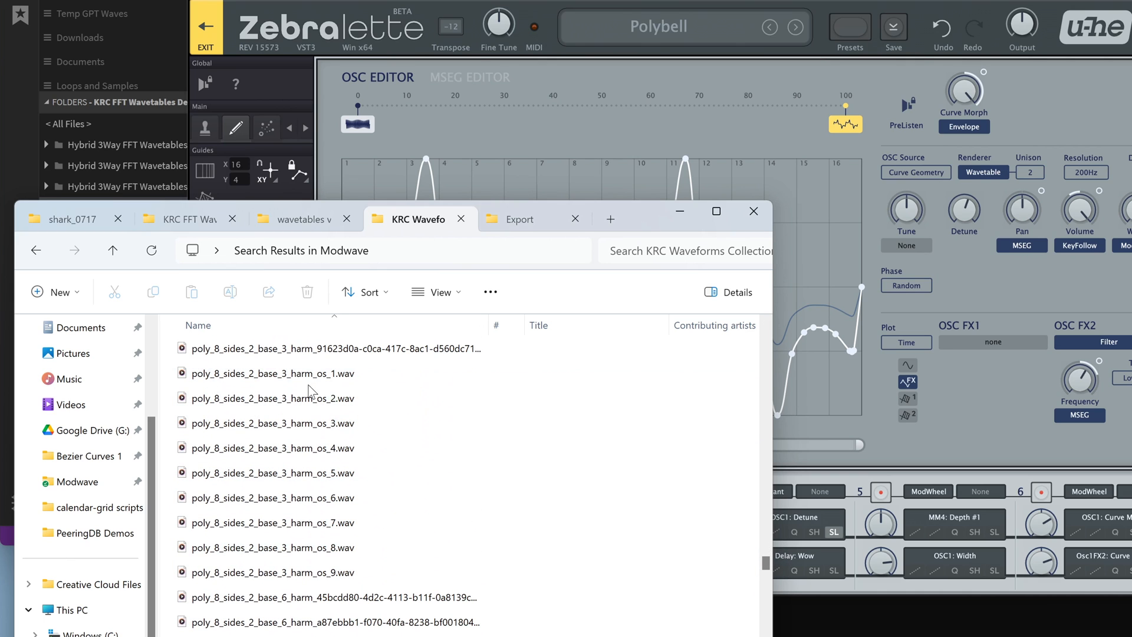
{"action": "scroll", "coordinate": [342, 425], "scroll_direction": "up", "scroll_amount": 10}
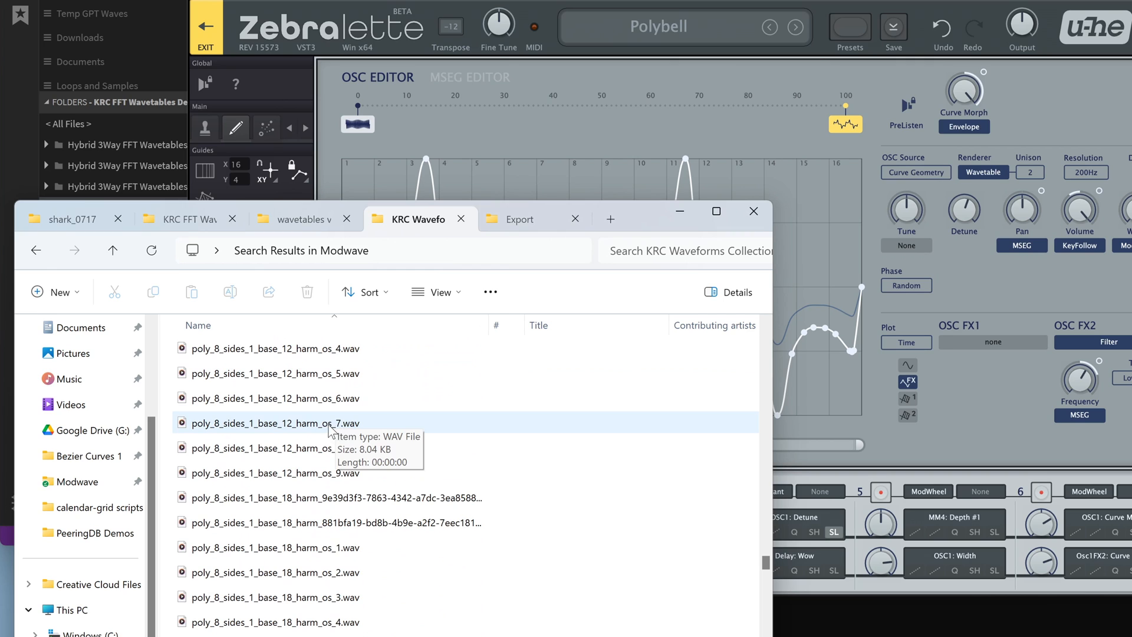
{"action": "scroll", "coordinate": [330, 429], "scroll_direction": "up", "scroll_amount": 5}
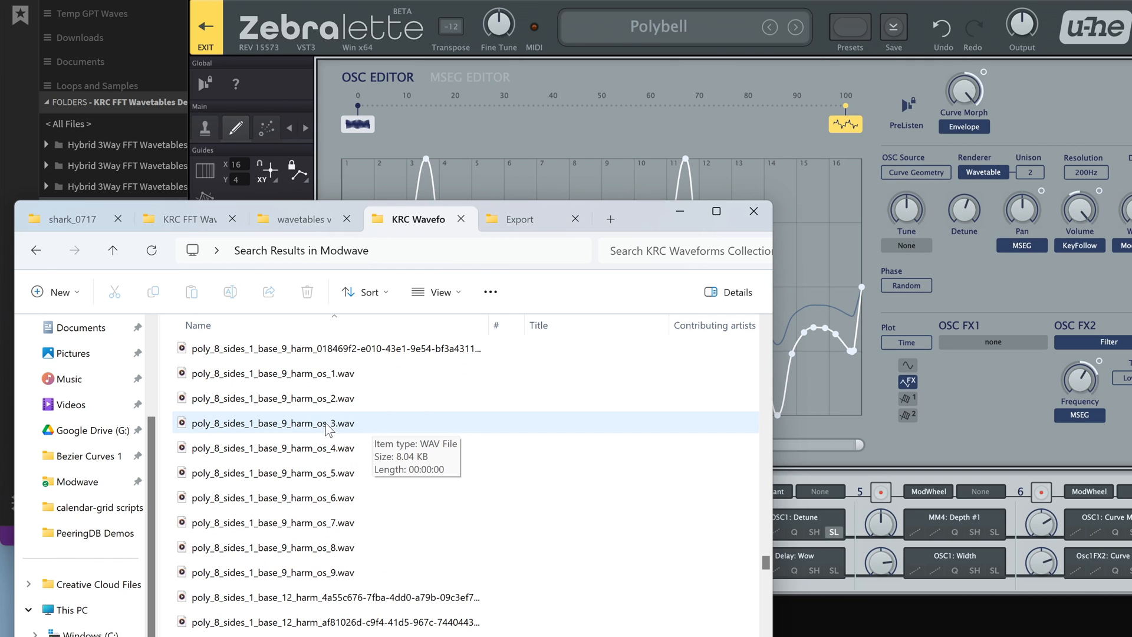
{"action": "left_click_drag", "start_coordinate": [287, 385], "coordinate": [550, 128]}
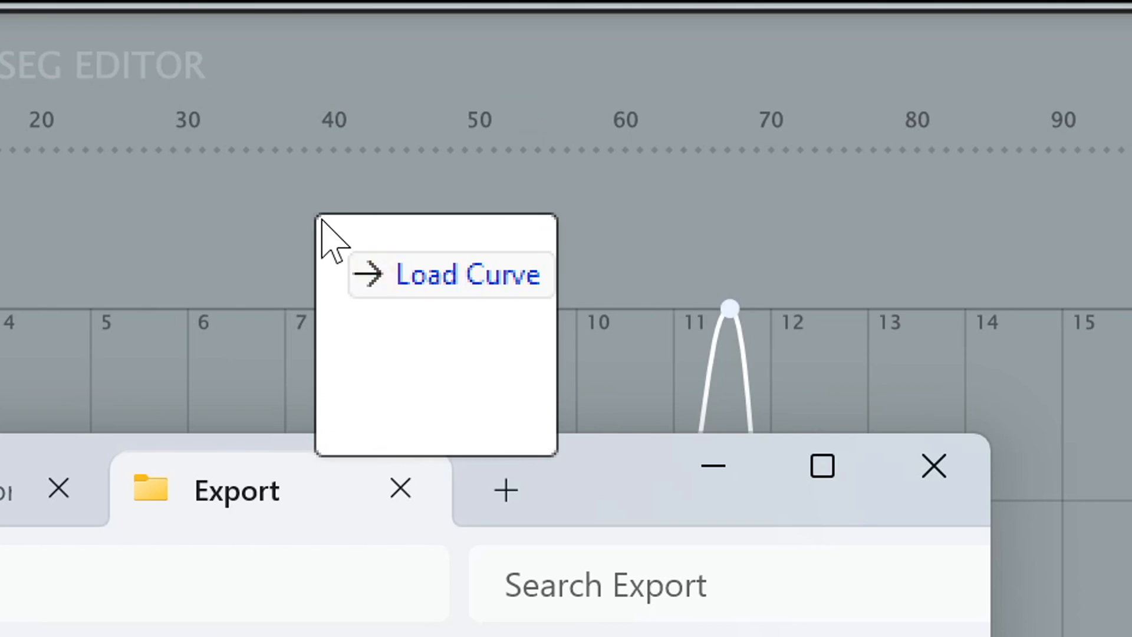
{"action": "left_click_drag", "start_coordinate": [322, 220], "coordinate": [322, 220]}
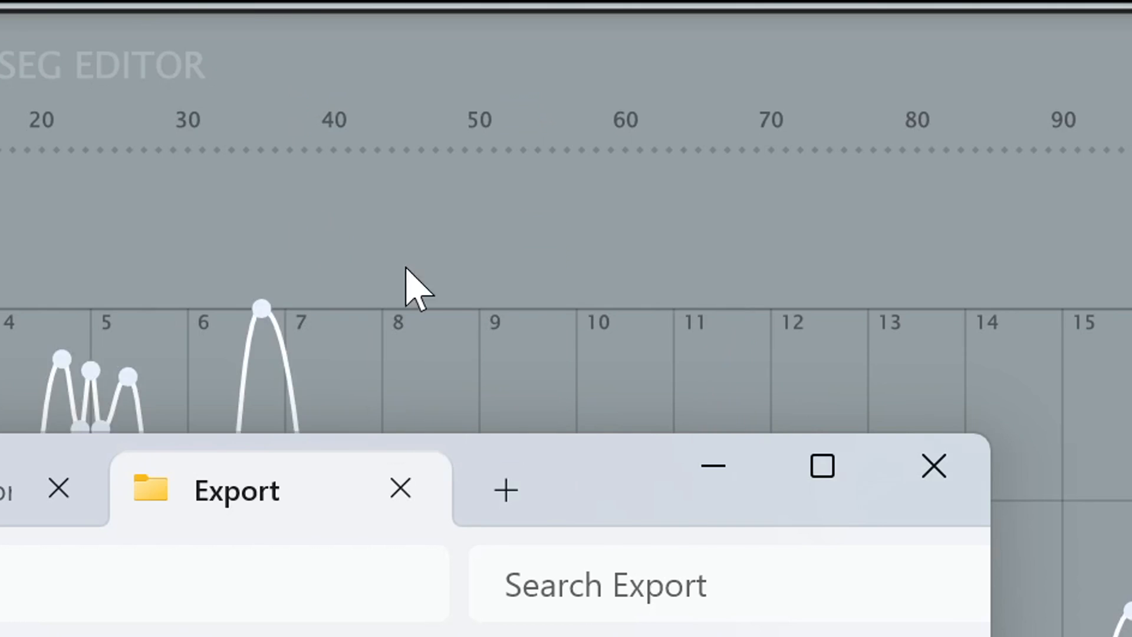
{"action": "left_click", "coordinate": [674, 269]}
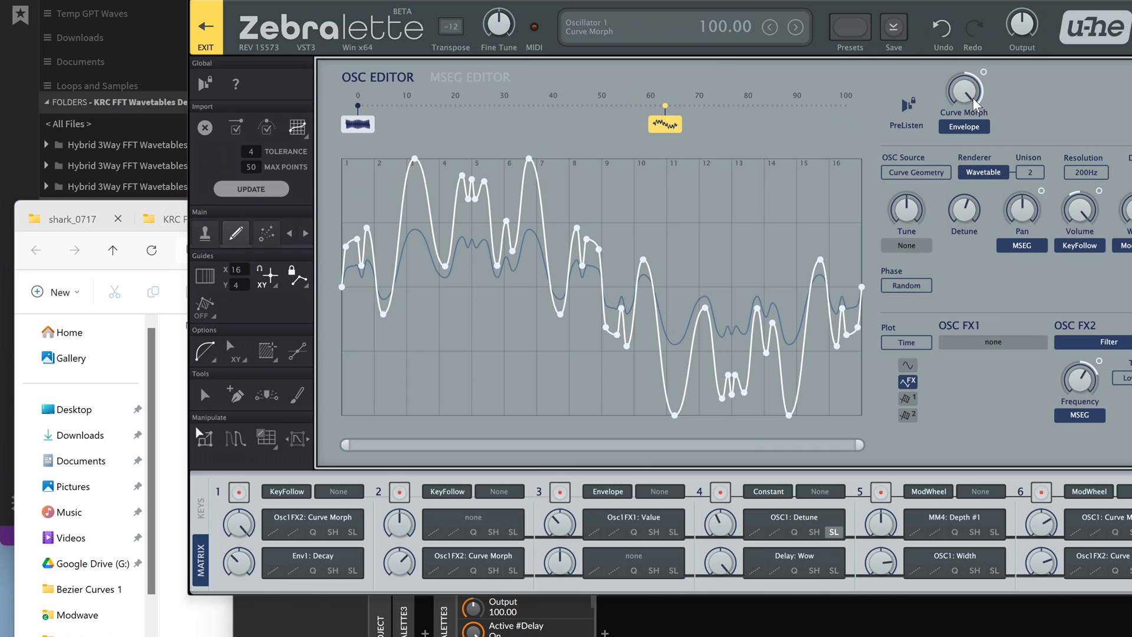
Set the Curve Morph modulation source to None and move the imported curve to position 100 on the timeline
{"action": "left_click", "coordinate": [981, 127]}
{"action": "left_click", "coordinate": [1012, 138]}
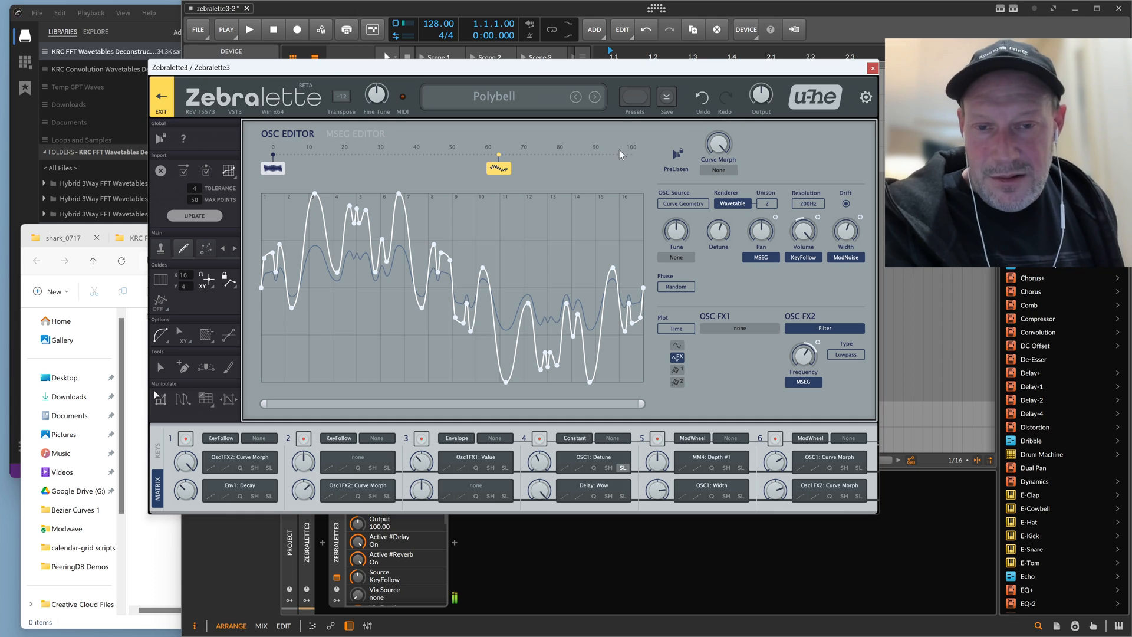
{"action": "left_click_drag", "start_coordinate": [500, 153], "coordinate": [638, 154]}
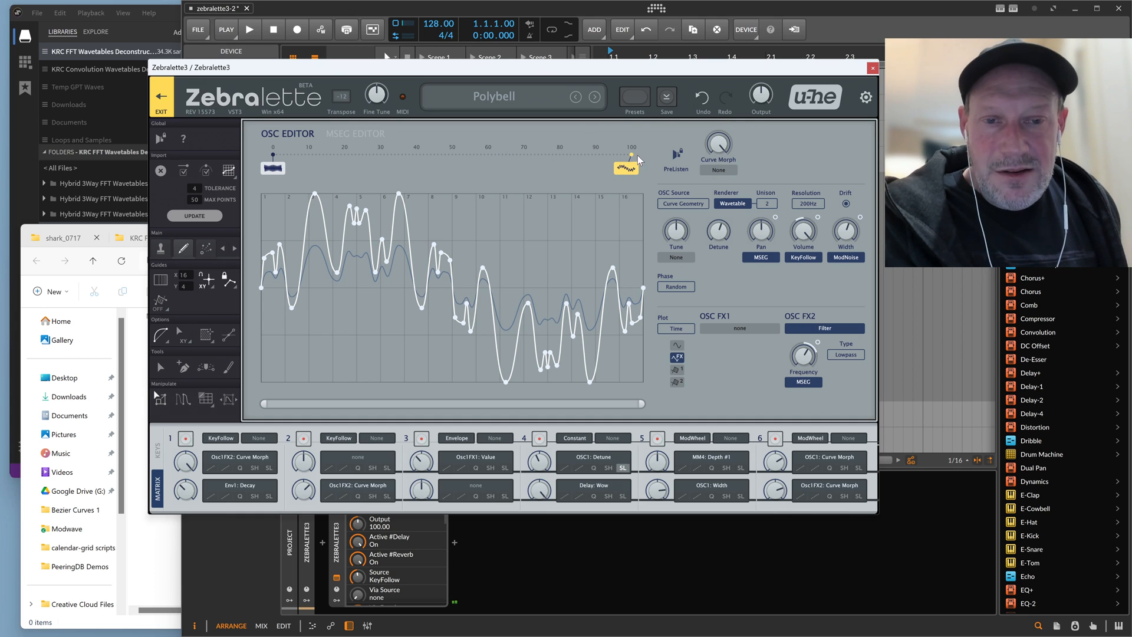
Import poly_8_sides_1_base_9_harm_os_3.wav from the KRC Waveforms folder in File Explorer into the oscillator curve at position 0
{"action": "left_click", "coordinate": [274, 168]}
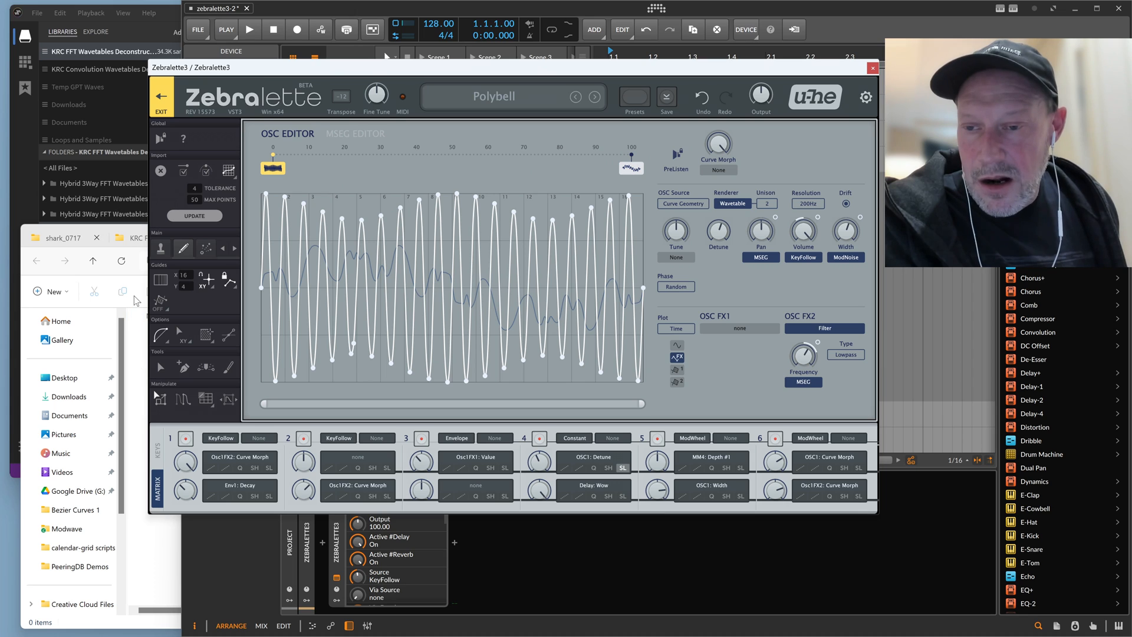
{"action": "left_click", "coordinate": [139, 475]}
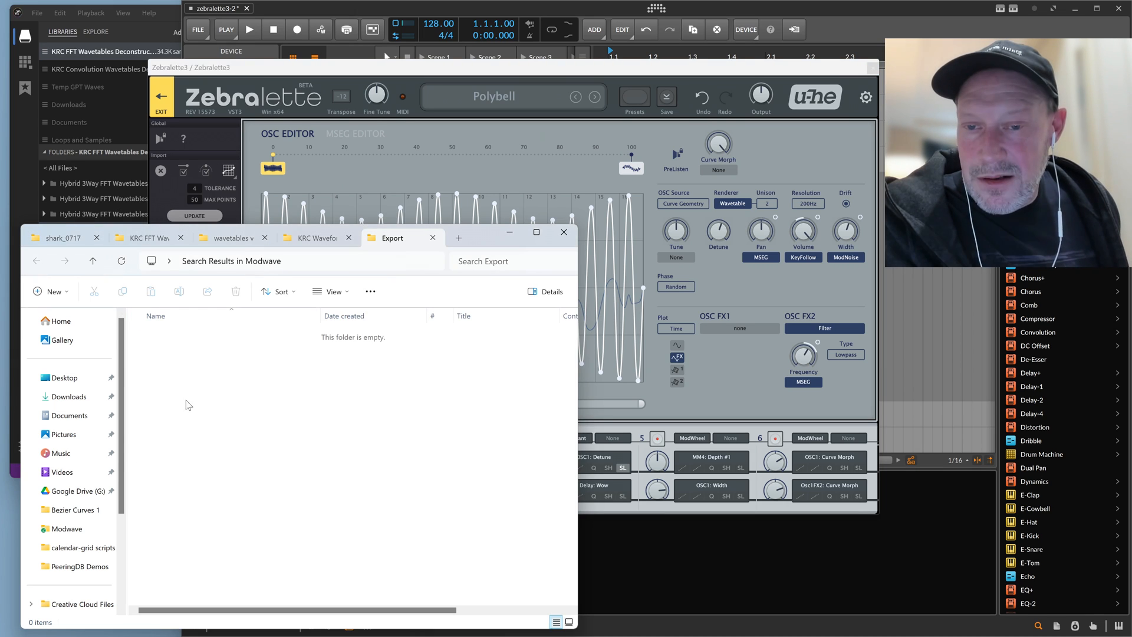
{"action": "left_click", "coordinate": [318, 239]}
{"action": "left_click", "coordinate": [265, 352]}
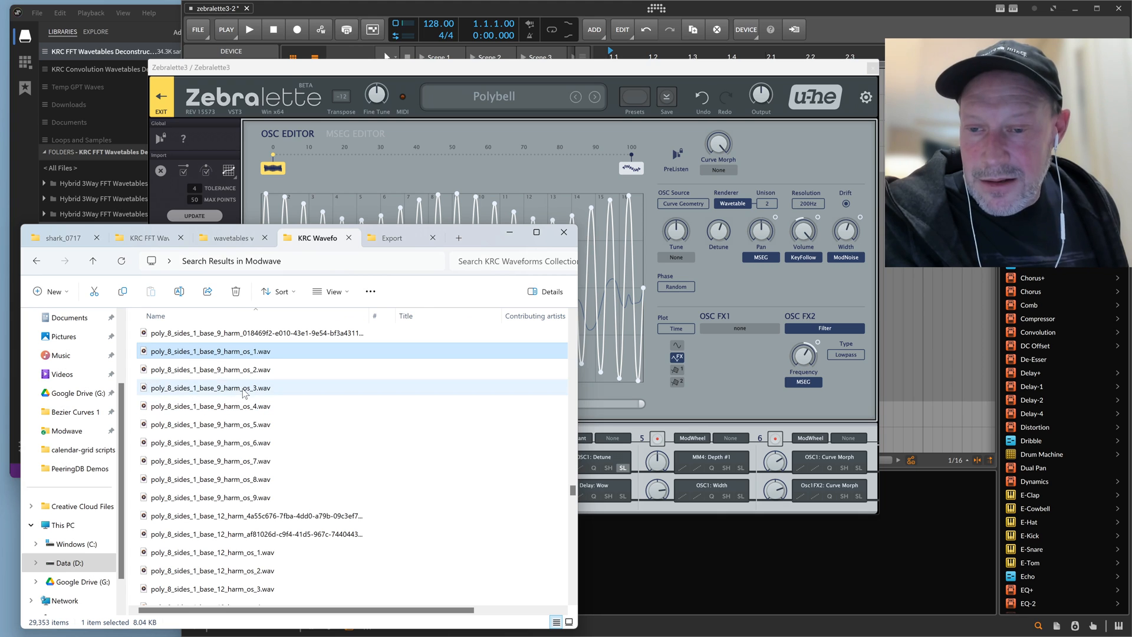
{"action": "left_click_drag", "start_coordinate": [243, 392], "coordinate": [377, 243]}
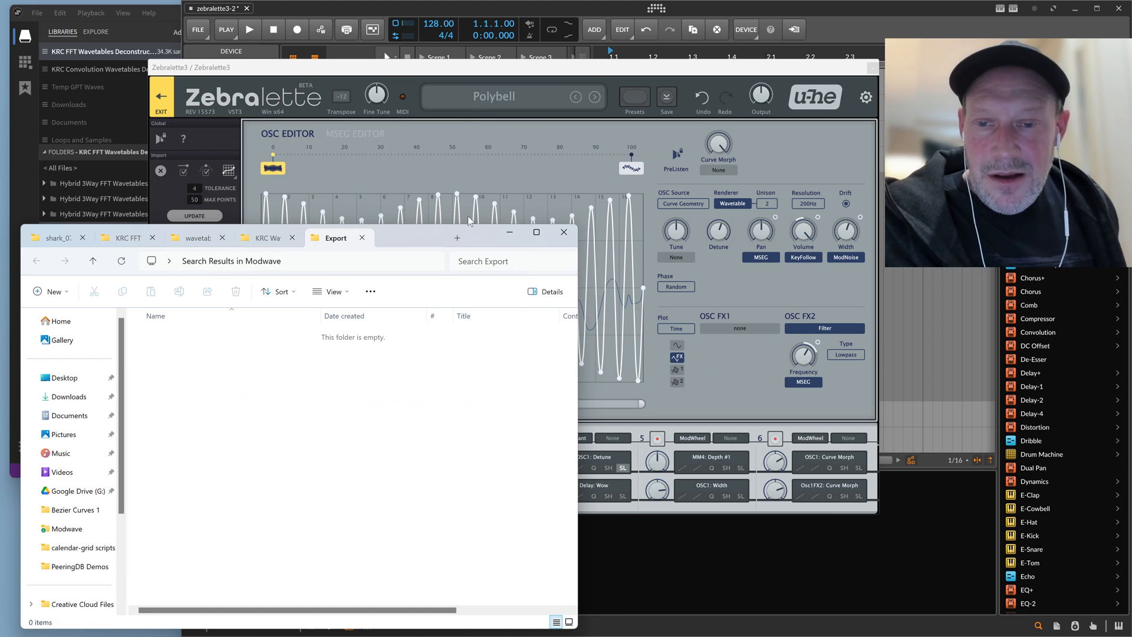
{"action": "left_click_drag", "start_coordinate": [470, 221], "coordinate": [702, 348]}
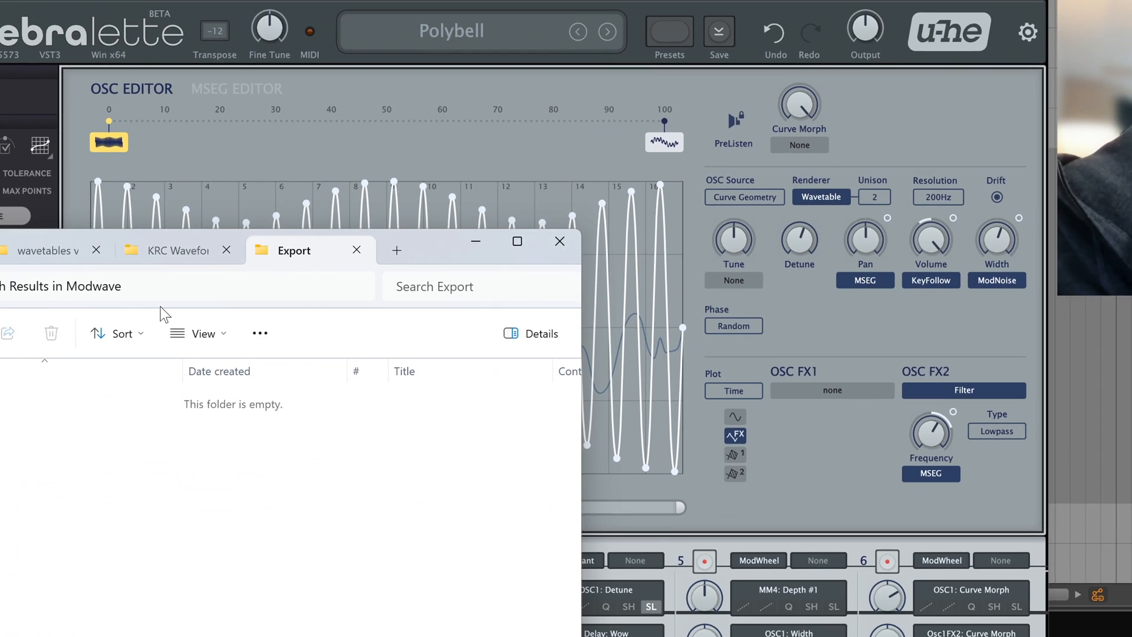
{"action": "left_click", "coordinate": [106, 258]}
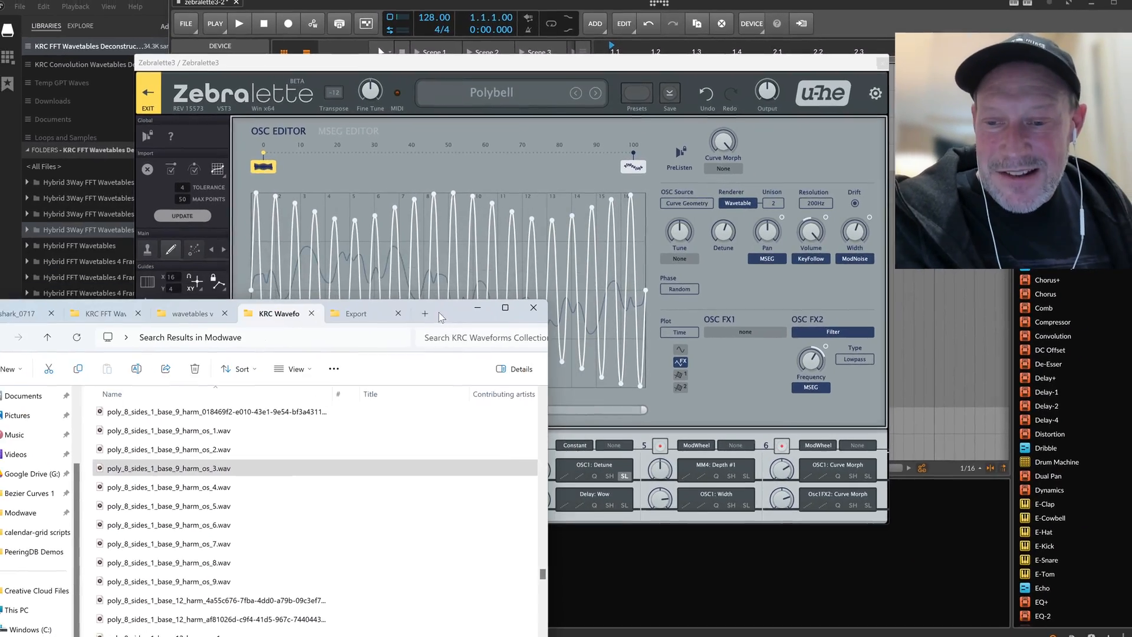
{"action": "left_click_drag", "start_coordinate": [223, 468], "coordinate": [449, 275]}
{"action": "left_click", "coordinate": [500, 173]}
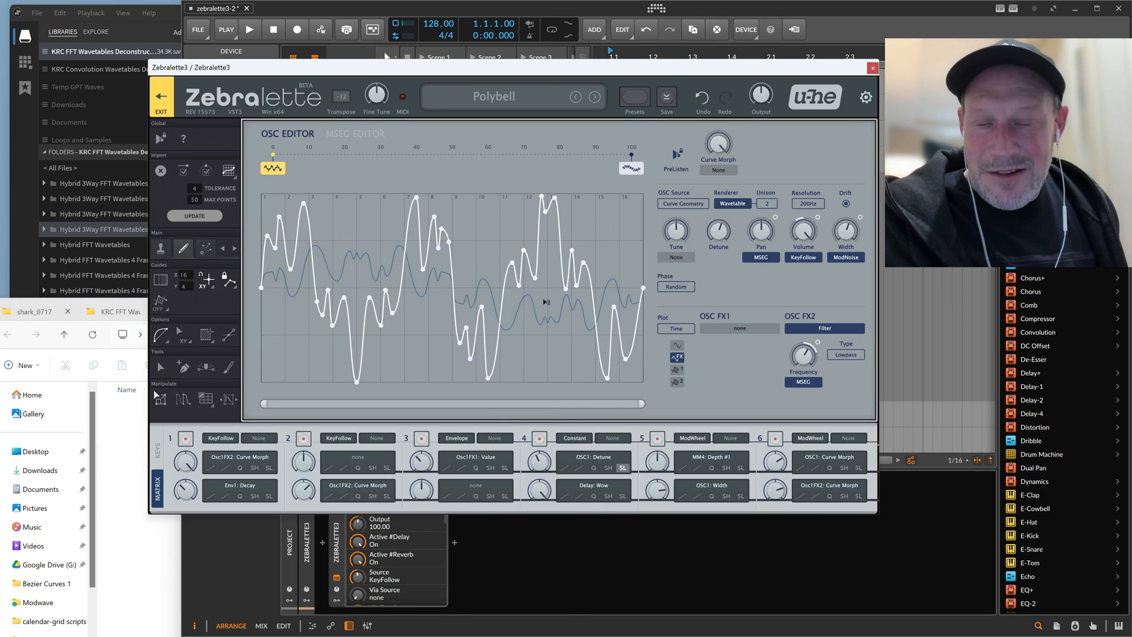
Reset Curve Morph to its default and audition the curves at positions 0 and 100 with PreListen on
{"action": "double_click", "coordinate": [730, 144]}
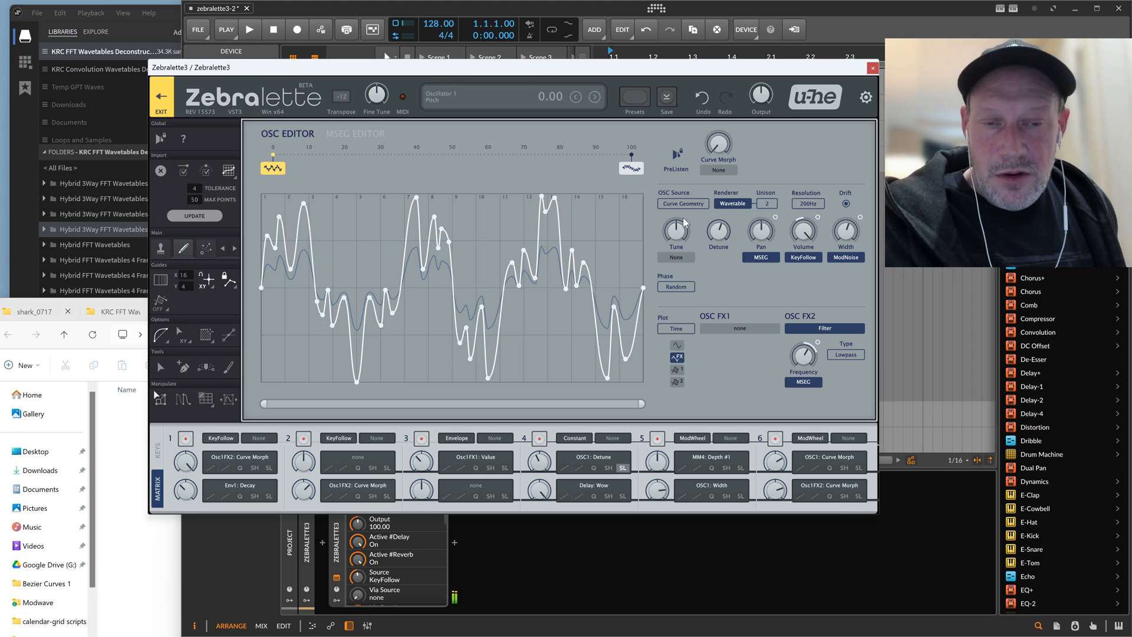
{"action": "left_click", "coordinate": [632, 167]}
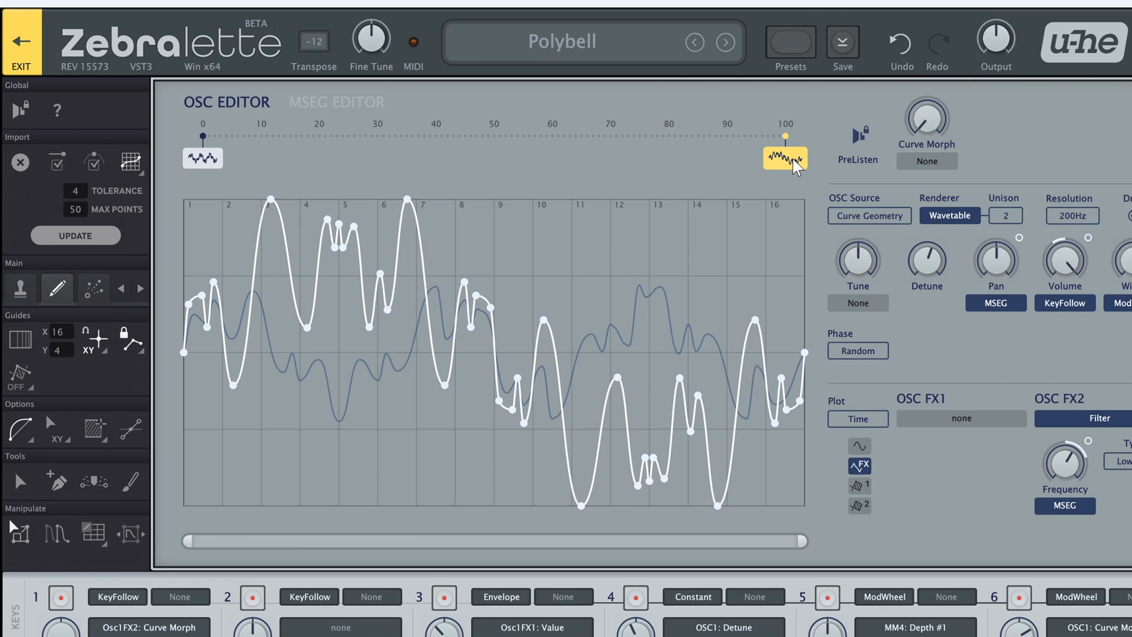
{"action": "left_click", "coordinate": [858, 136]}
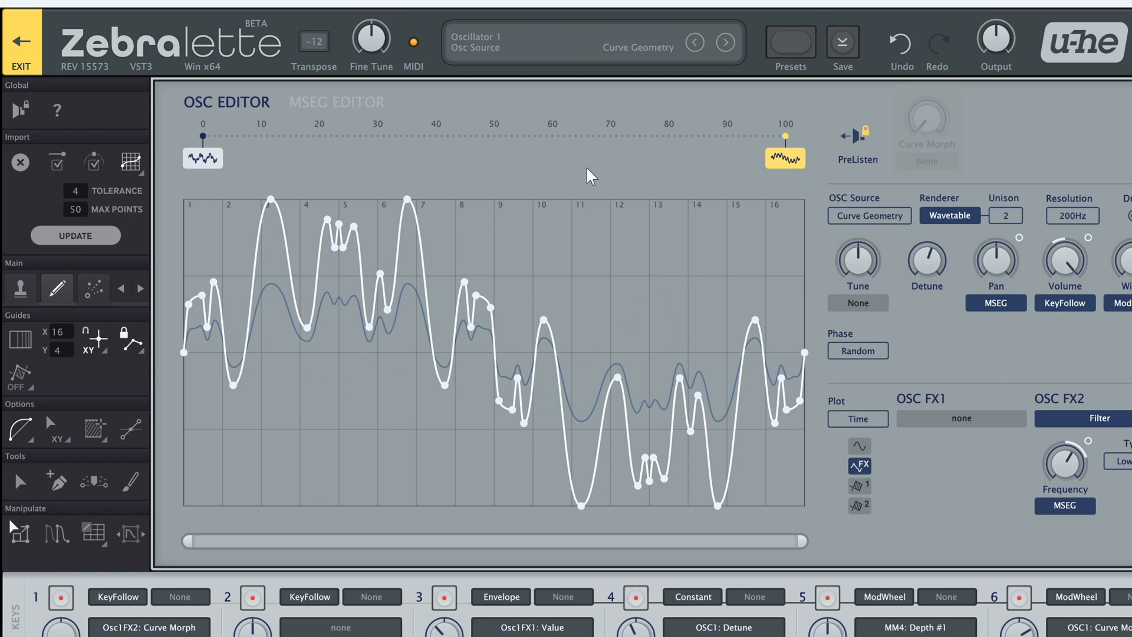
{"action": "left_click", "coordinate": [202, 159]}
{"action": "left_click", "coordinate": [786, 158]}
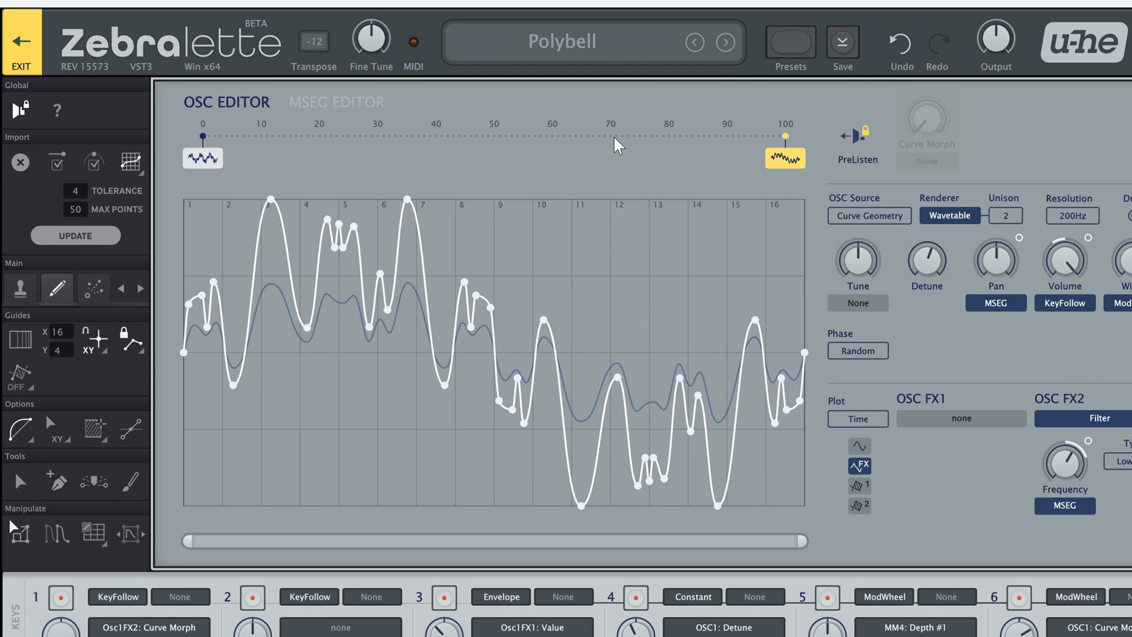
Add a morphed curve at about position 51 on the timeline and compare it with the curves at 0 and 100
{"action": "right_click", "coordinate": [502, 138]}
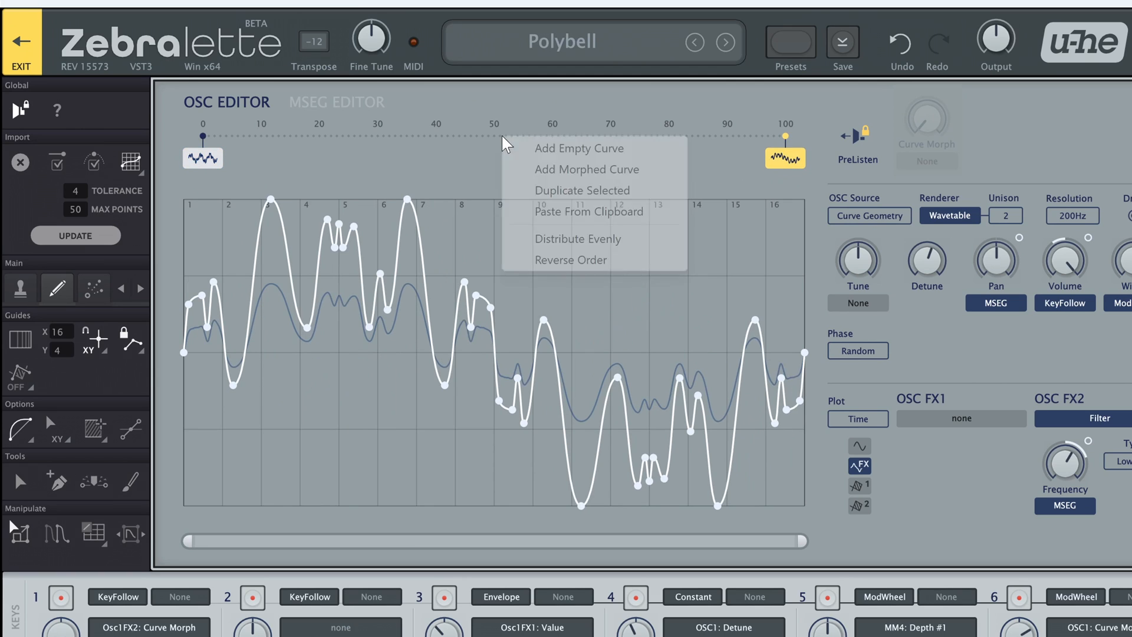
{"action": "left_click", "coordinate": [544, 171]}
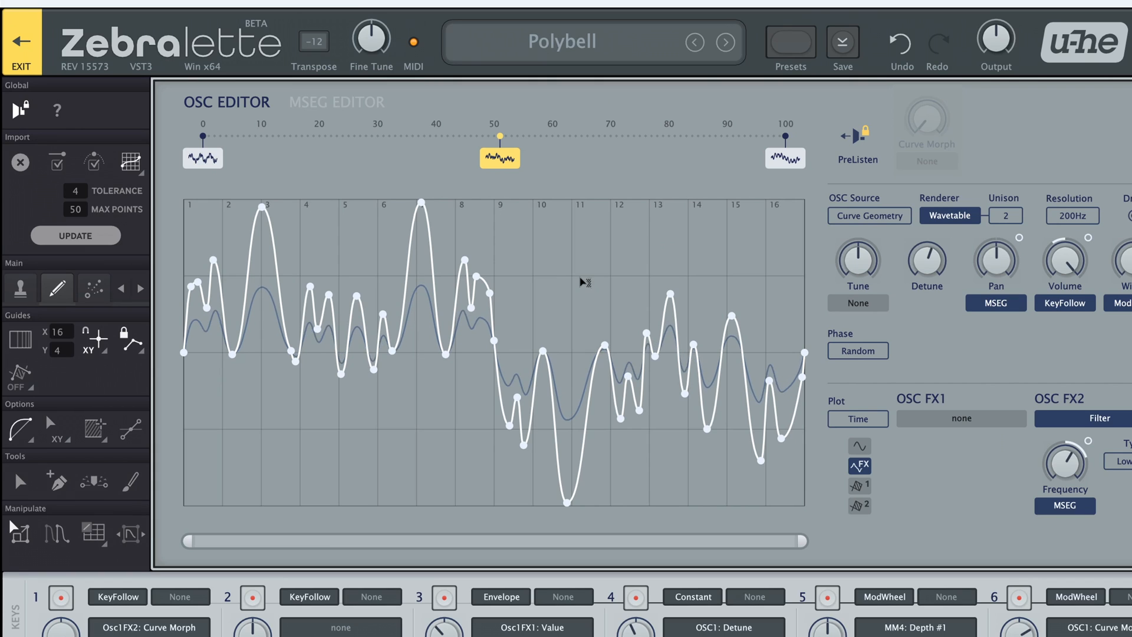
{"action": "left_click", "coordinate": [217, 165]}
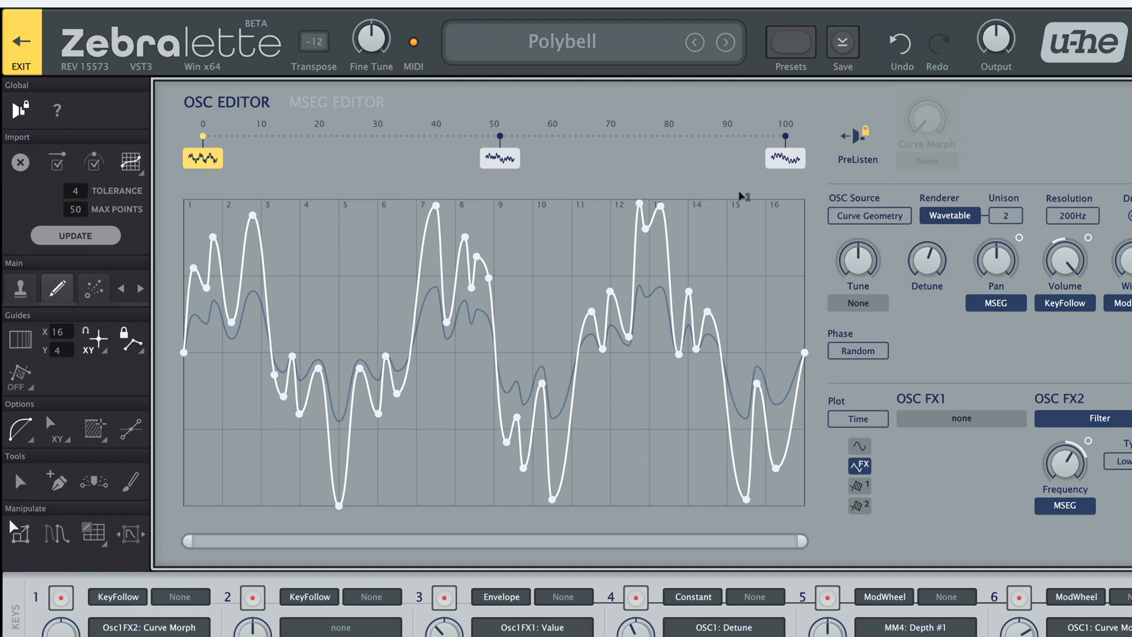
{"action": "left_click", "coordinate": [785, 160]}
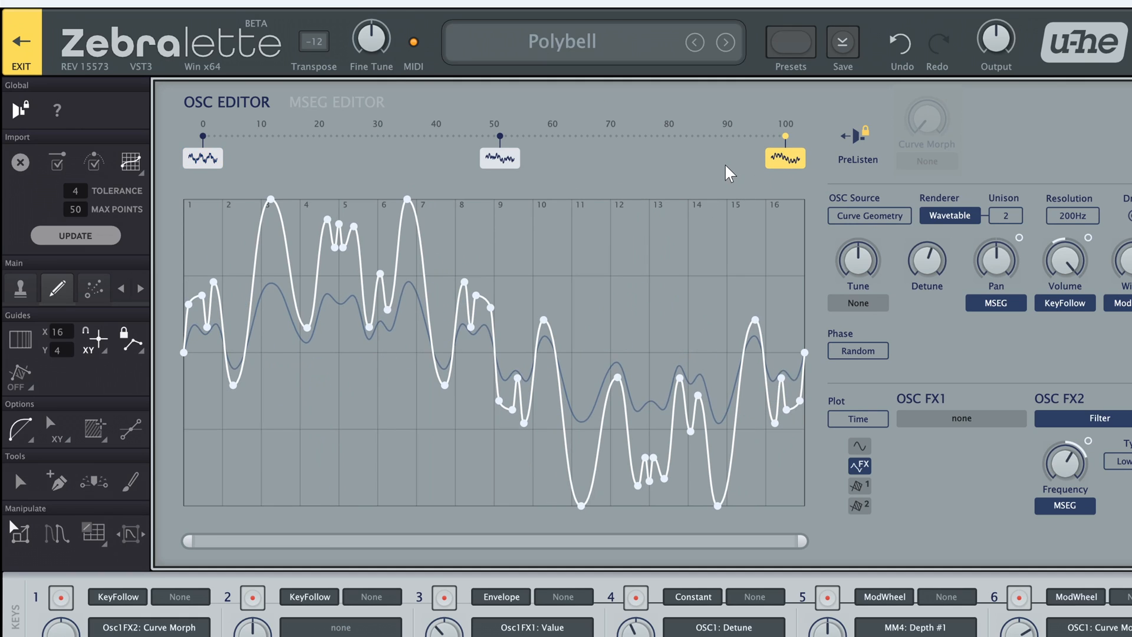
{"action": "left_click", "coordinate": [519, 160]}
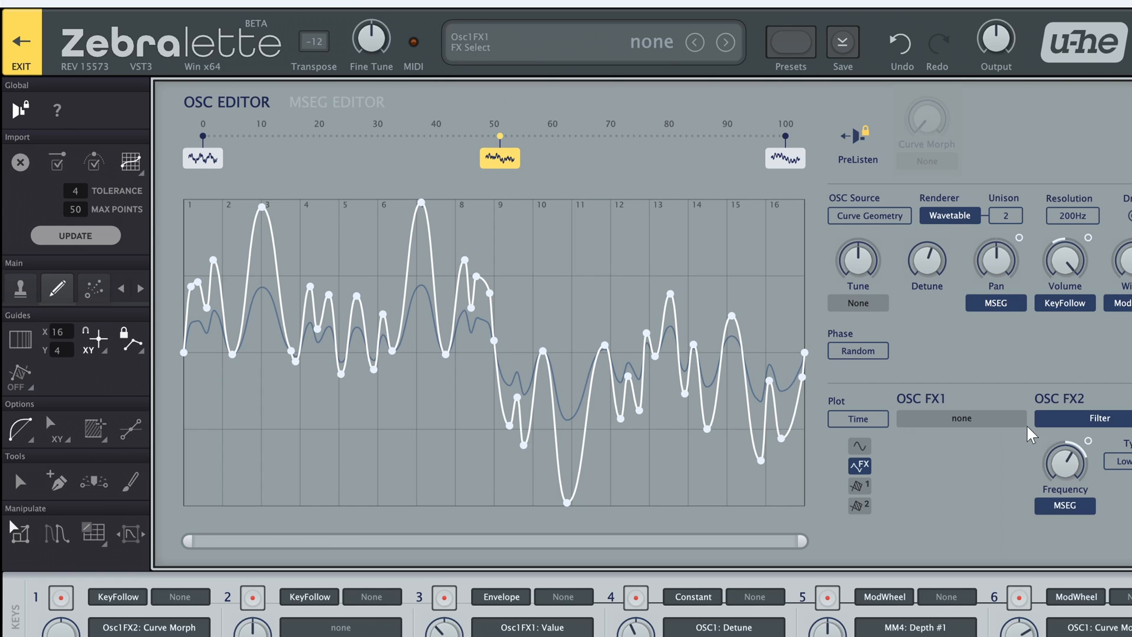
Raise the OSC FX2 filter frequency and delete the morphed middle curve after inspecting its transition links
{"action": "left_click_drag", "start_coordinate": [1073, 479], "coordinate": [1102, 443]}
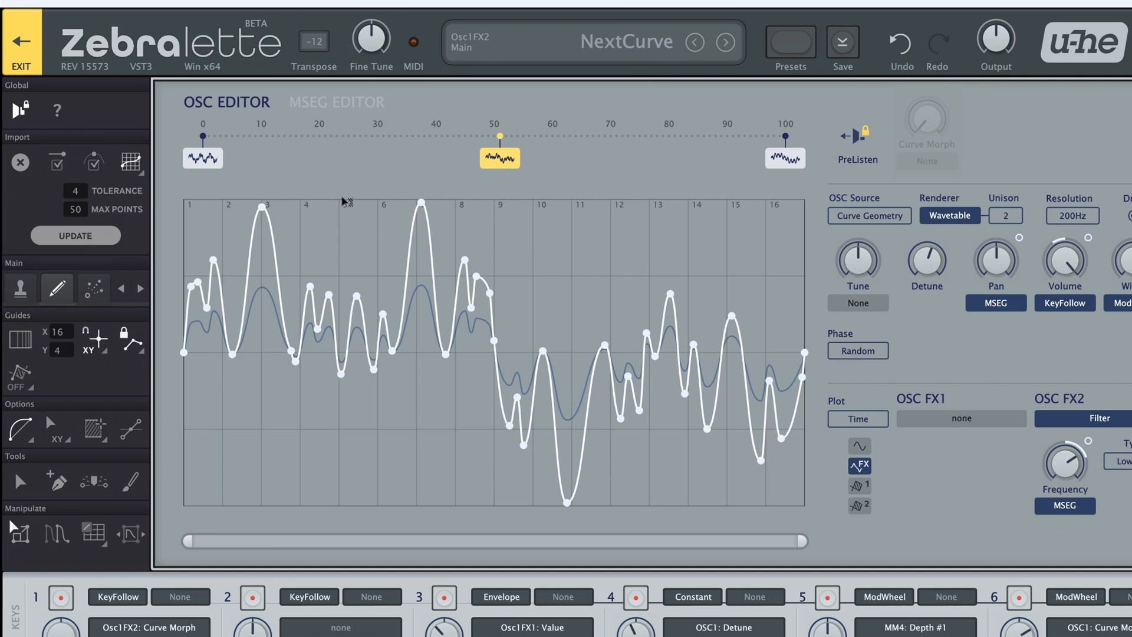
{"action": "left_click", "coordinate": [92, 297]}
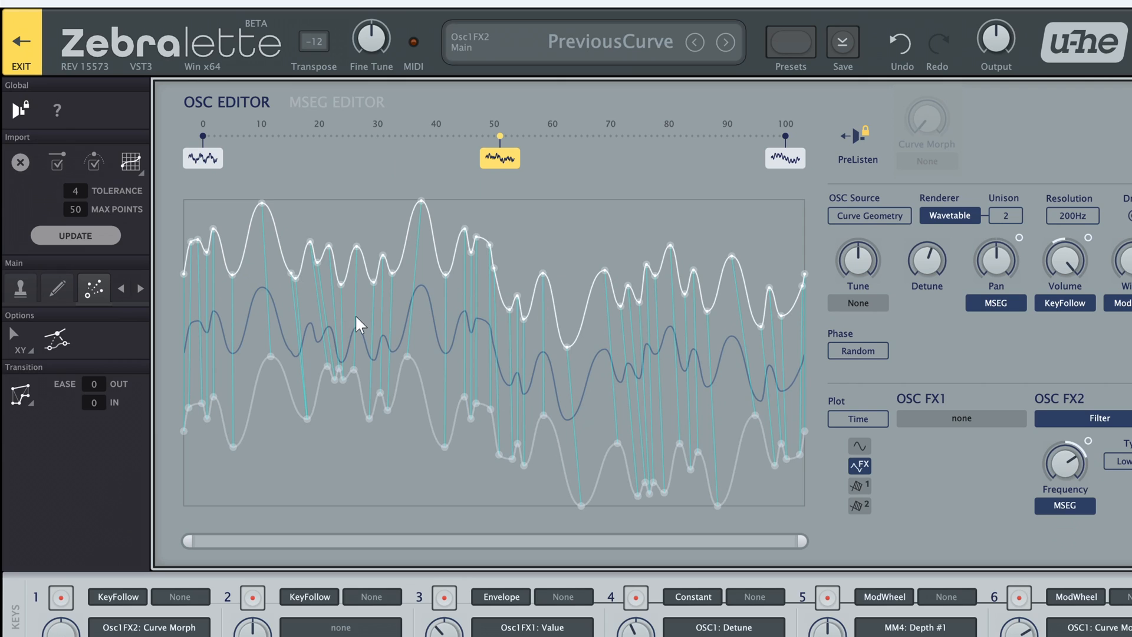
{"action": "right_click", "coordinate": [514, 158]}
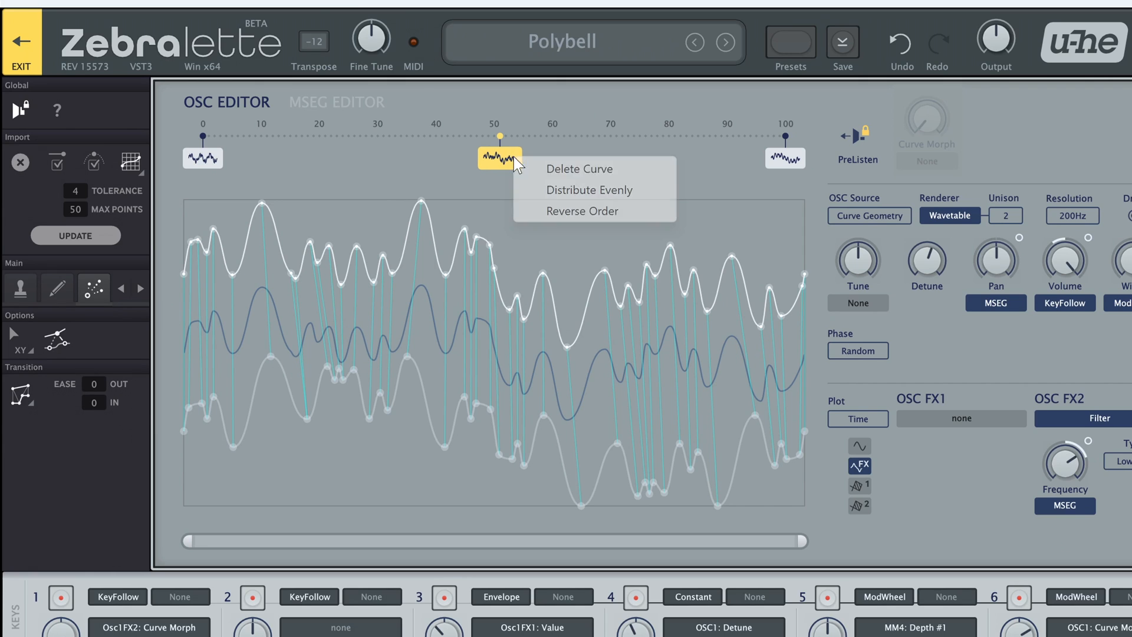
{"action": "left_click", "coordinate": [547, 171]}
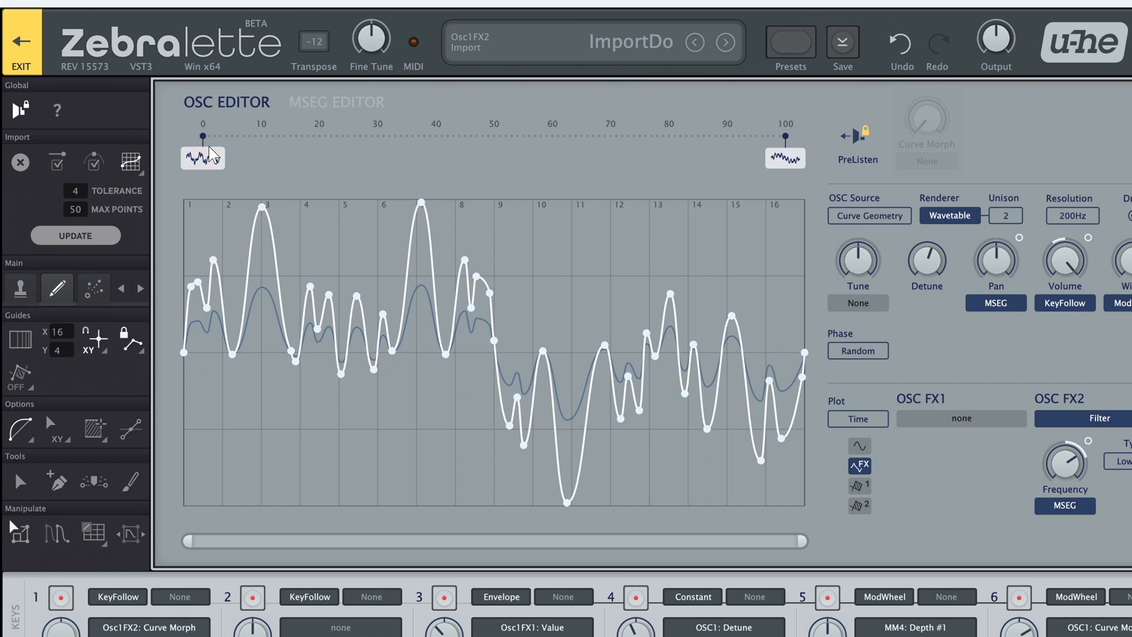
Show the point transitions from the curve at position 0 to the one at 100 and turn PreListen off
{"action": "left_click", "coordinate": [121, 288]}
{"action": "left_click", "coordinate": [94, 288]}
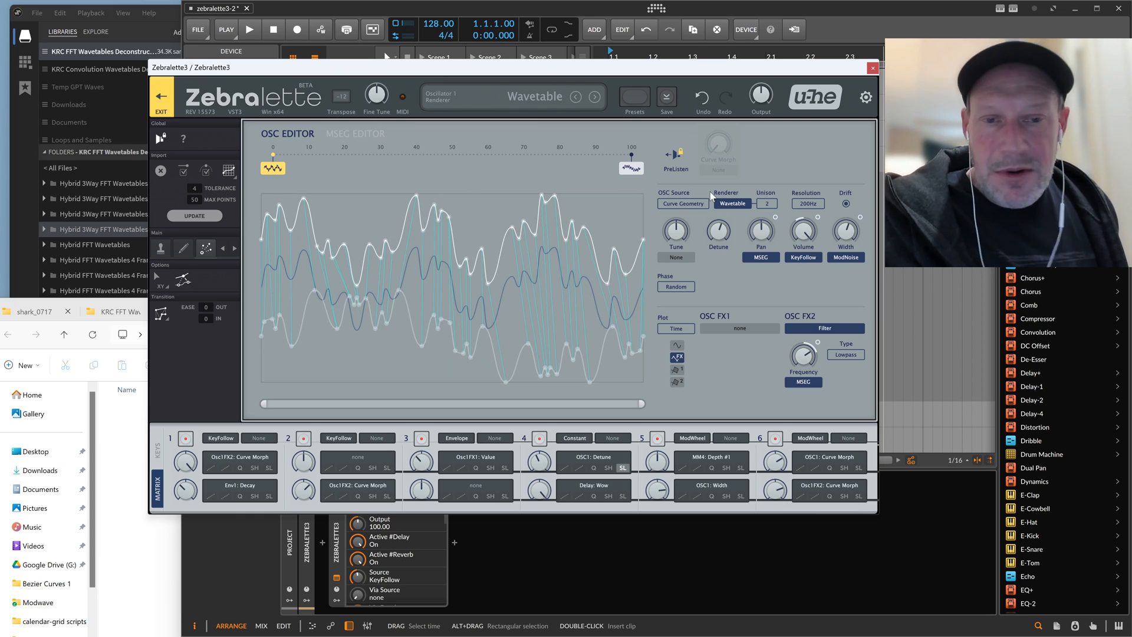
{"action": "left_click", "coordinate": [678, 153]}
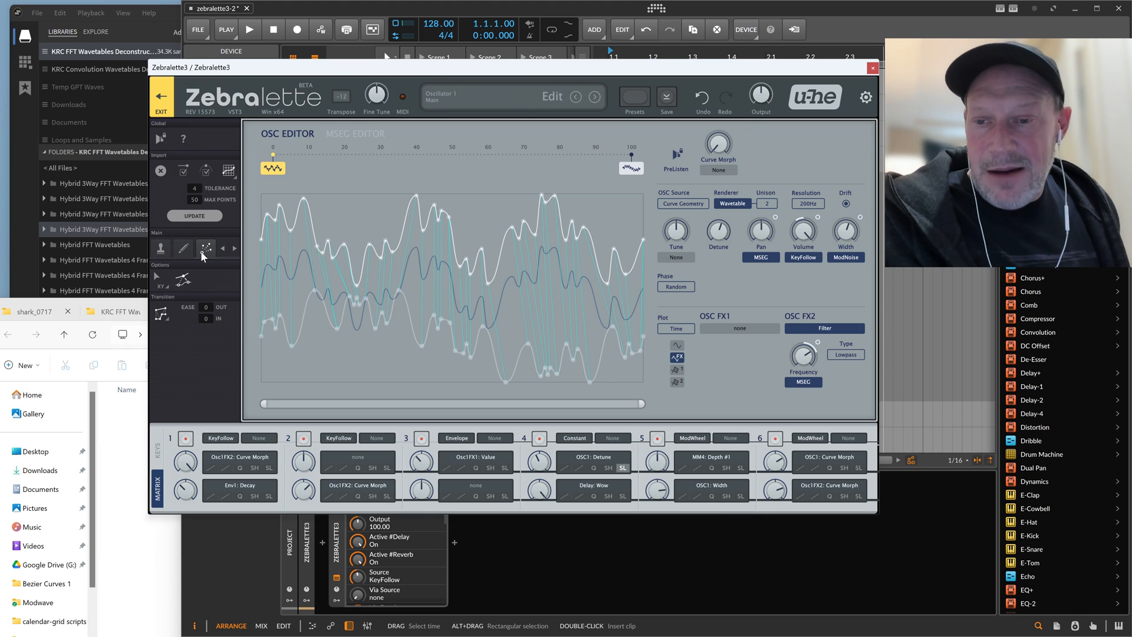
Select the curve at position 100 and set the Curve Morph modulation source to Envelope
{"action": "left_click", "coordinate": [631, 168]}
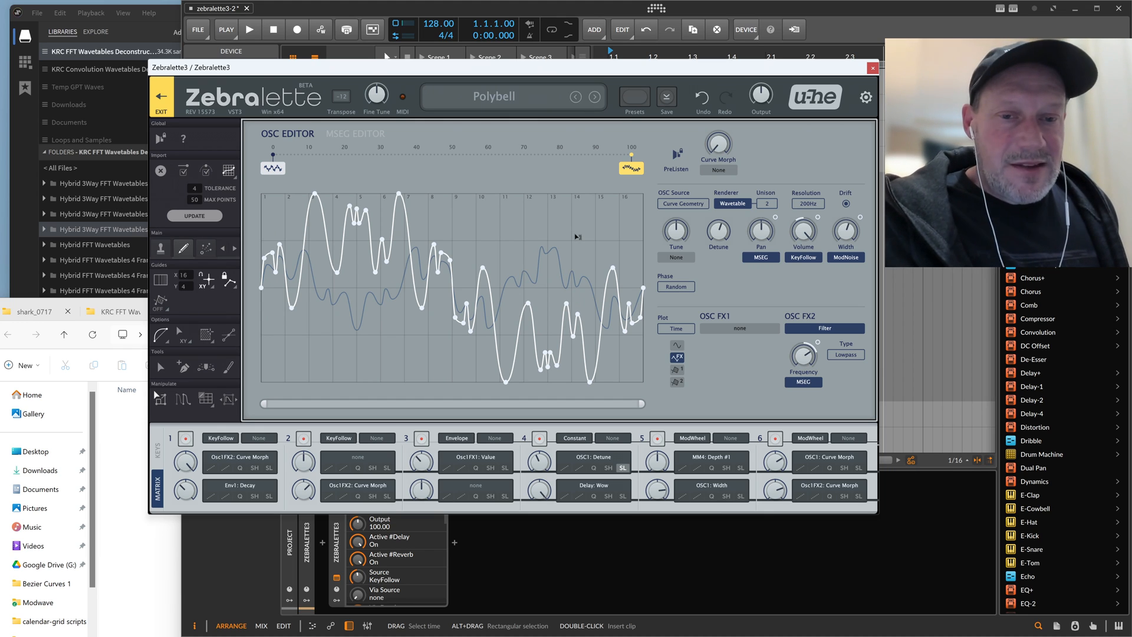
{"action": "left_click", "coordinate": [719, 170]}
{"action": "left_click", "coordinate": [755, 197]}
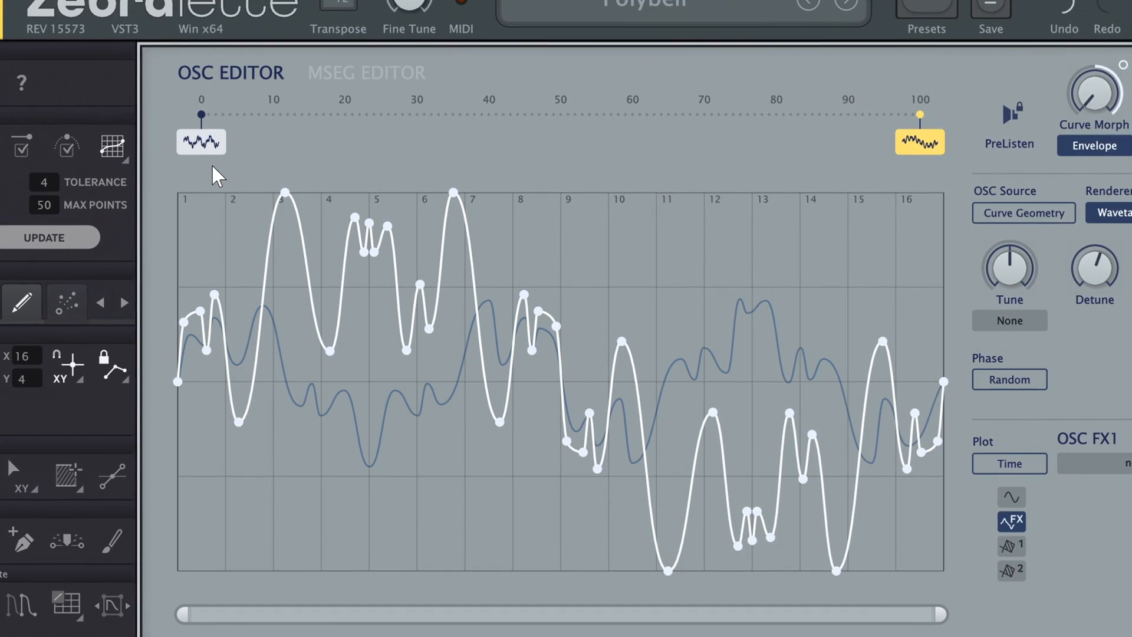
Select the curve at position 0 and turn PreListen on to audition it alone
{"action": "left_click", "coordinate": [214, 143]}
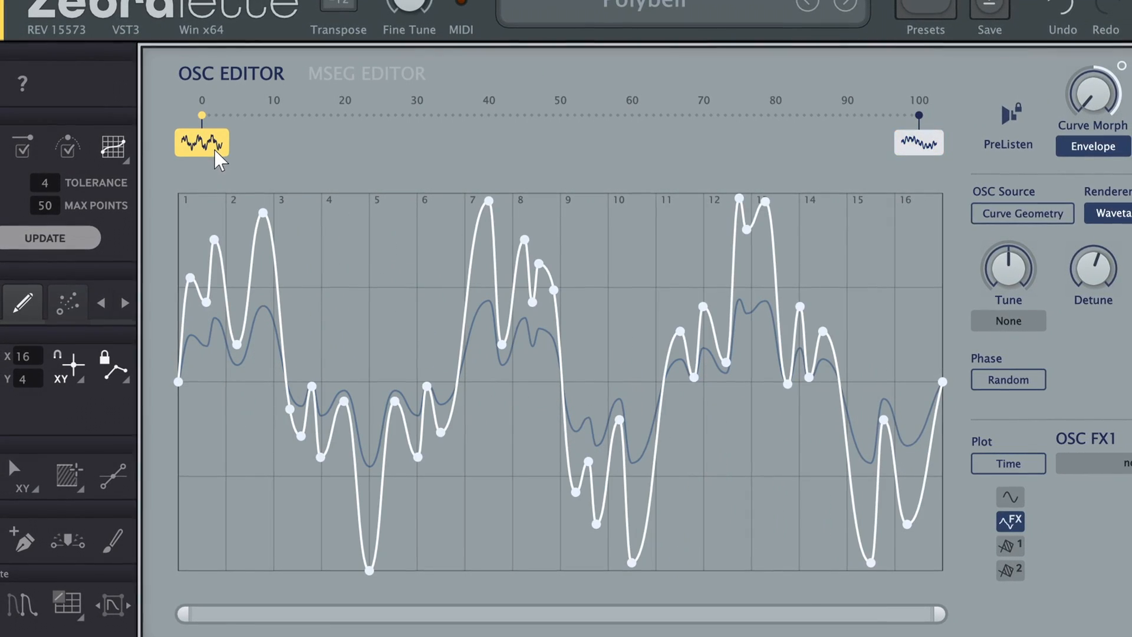
{"action": "left_click", "coordinate": [1008, 115]}
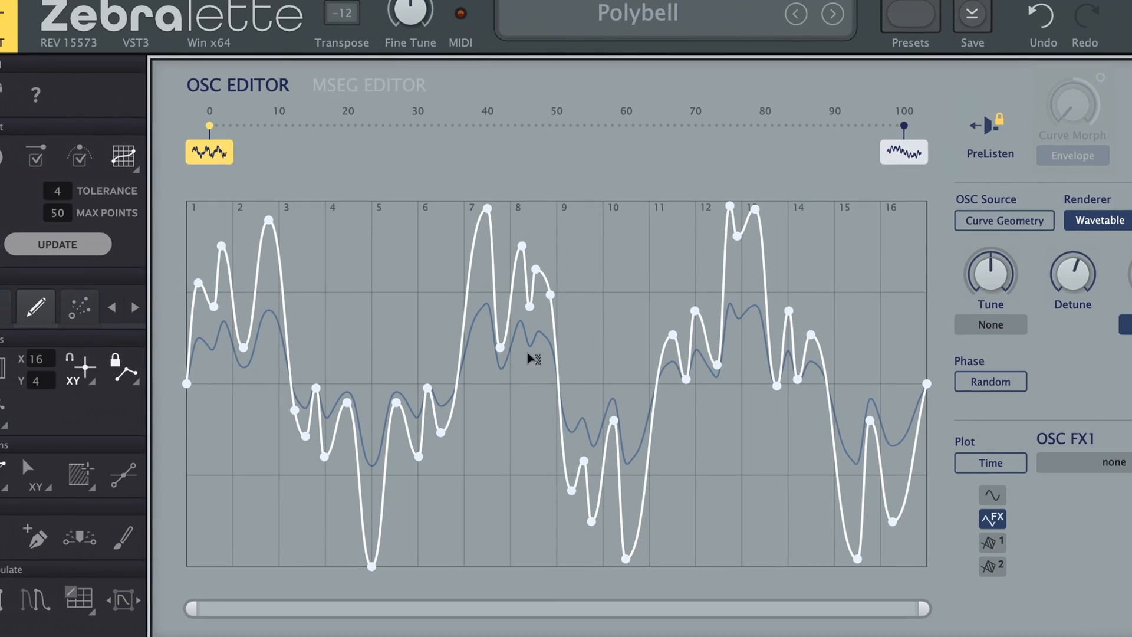
{"action": "left_click", "coordinate": [109, 245]}
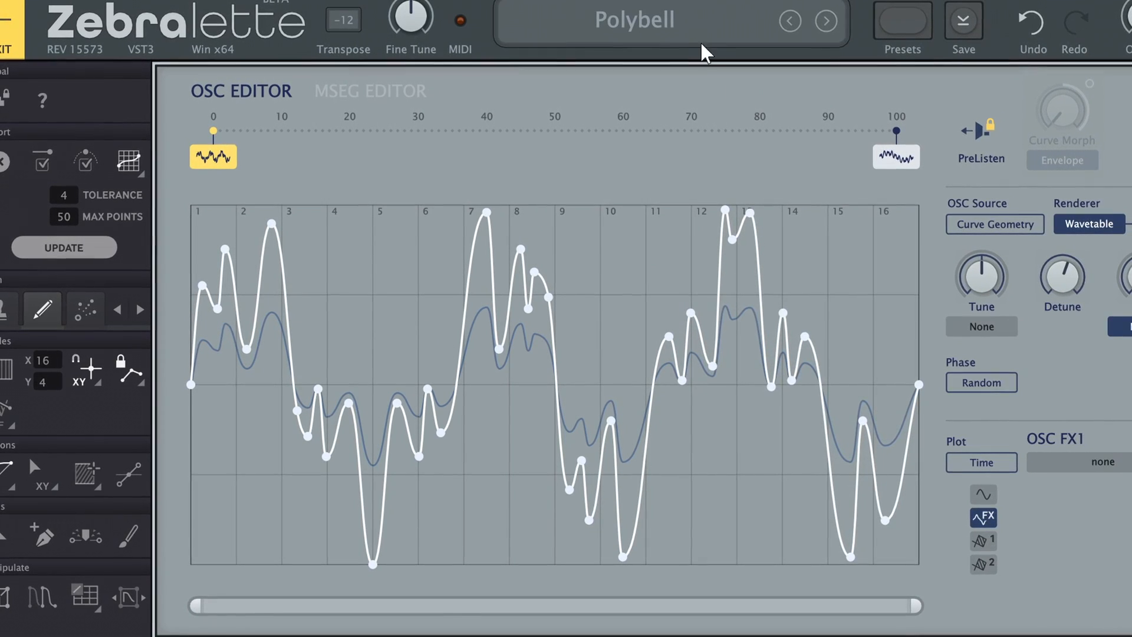
Load the Formapoly Arrow preset and exit the curve editor to the main synth view
{"action": "left_click", "coordinate": [726, 26]}
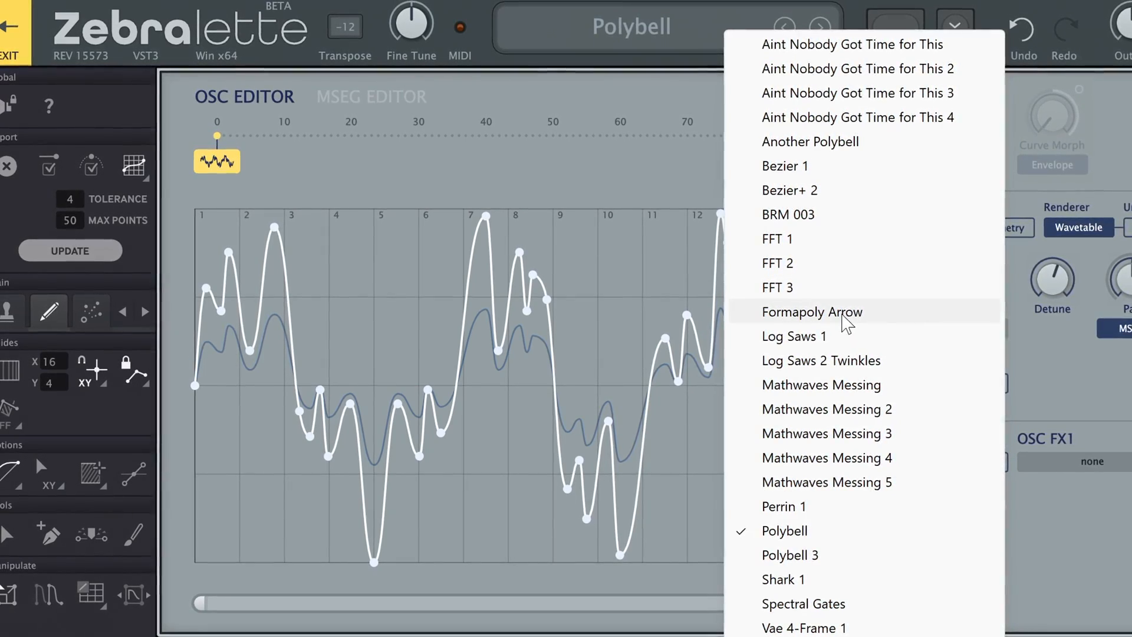
{"action": "left_click", "coordinate": [849, 320]}
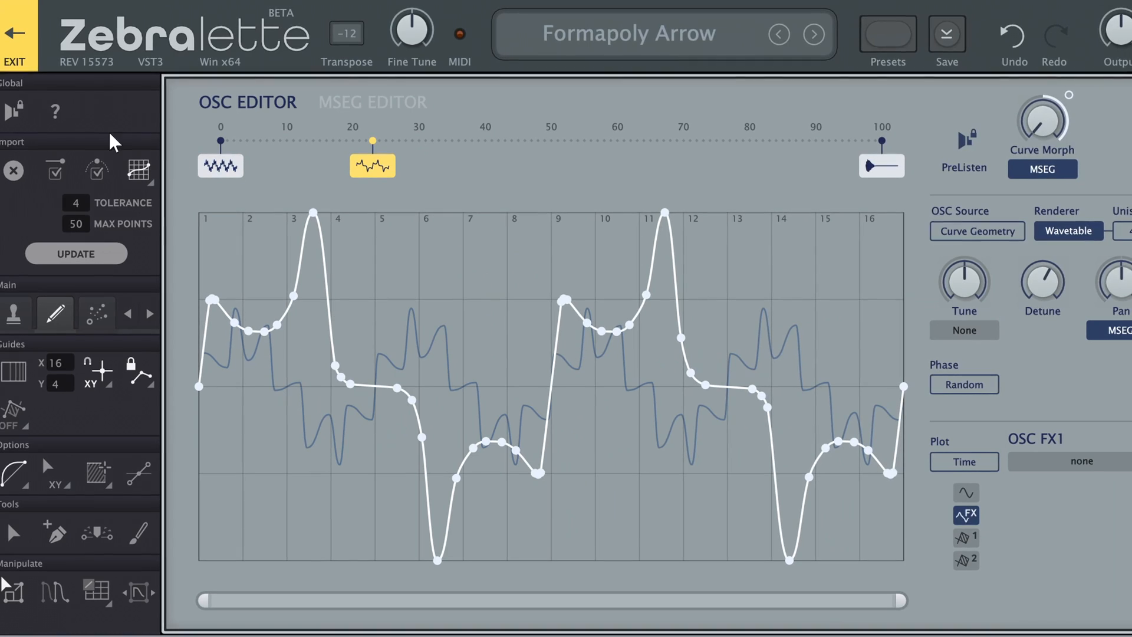
{"action": "left_click", "coordinate": [27, 57]}
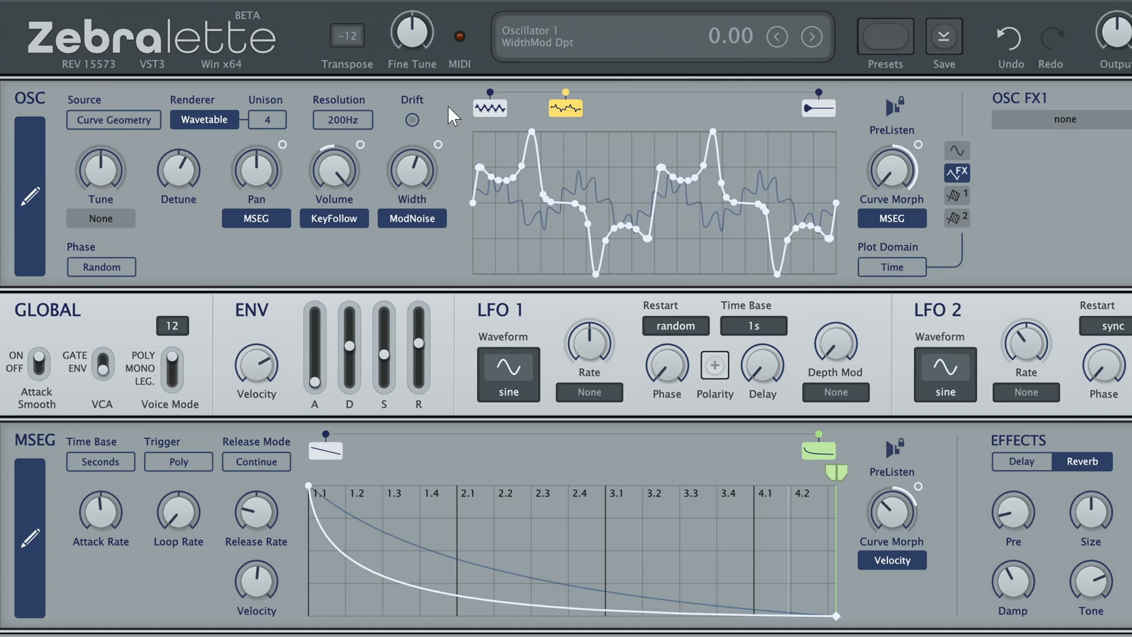
Audition each of the preset's three oscillator curves in turn with PreListen on
{"action": "left_click", "coordinate": [492, 108]}
{"action": "left_click", "coordinate": [909, 110]}
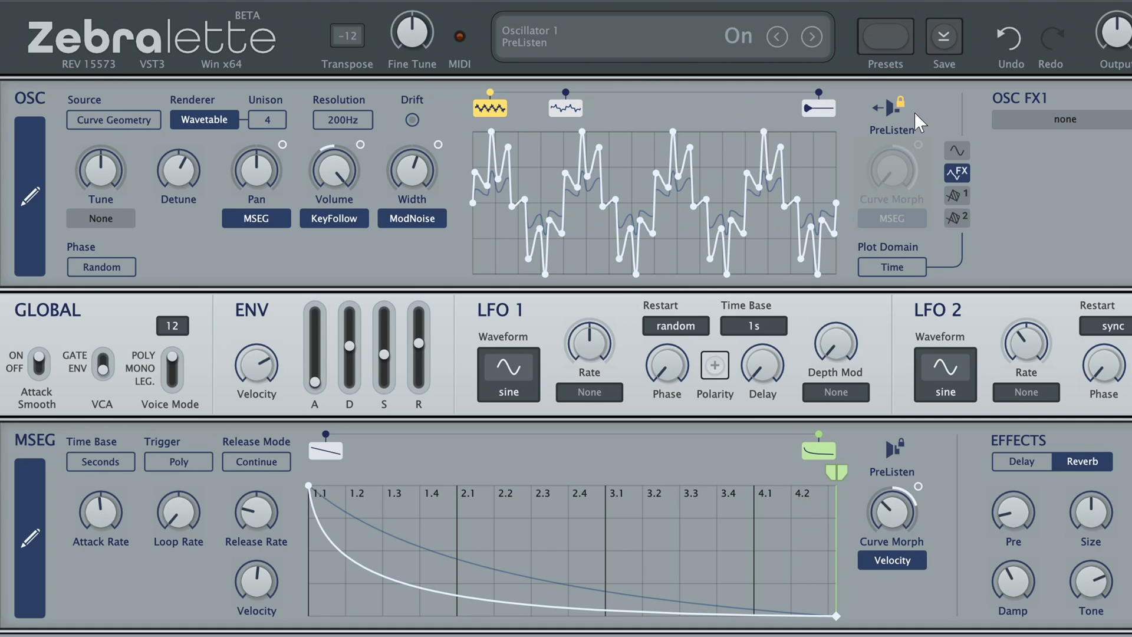
{"action": "left_click", "coordinate": [566, 108]}
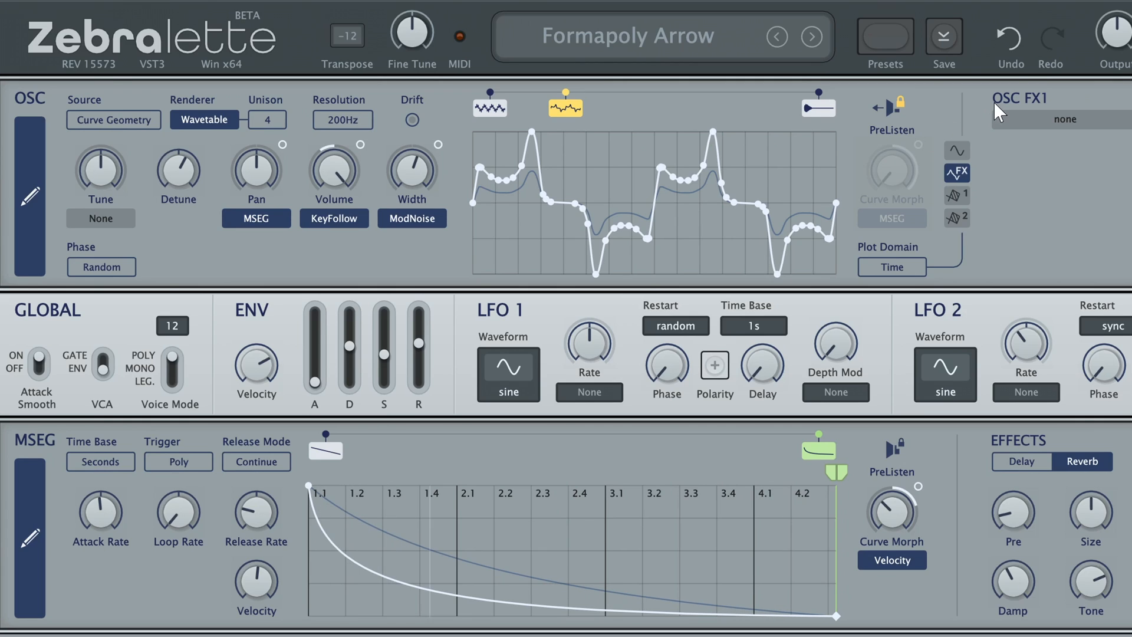
{"action": "left_click", "coordinate": [821, 108]}
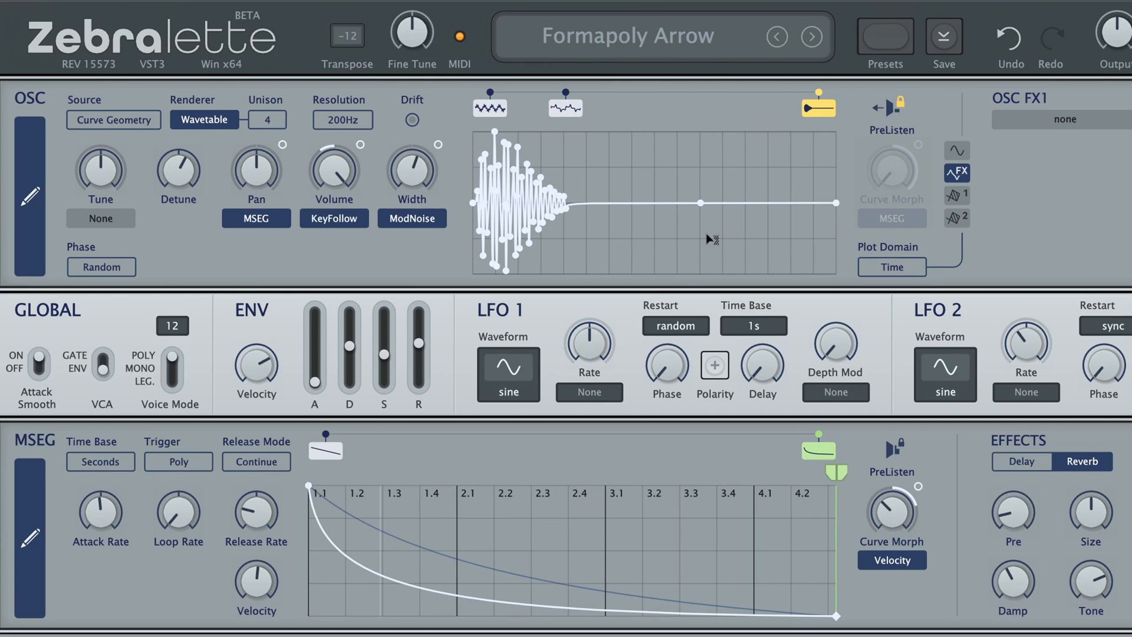
Open the oscillator's curve editor and turn PreListen off
{"action": "left_click", "coordinate": [27, 192]}
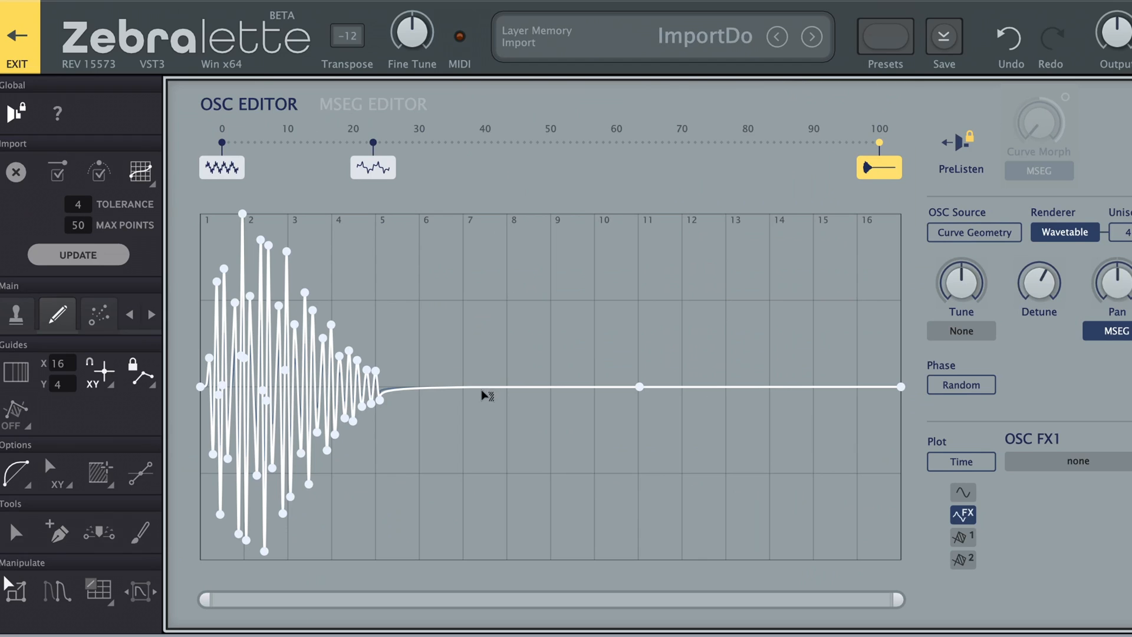
{"action": "left_click", "coordinate": [958, 143]}
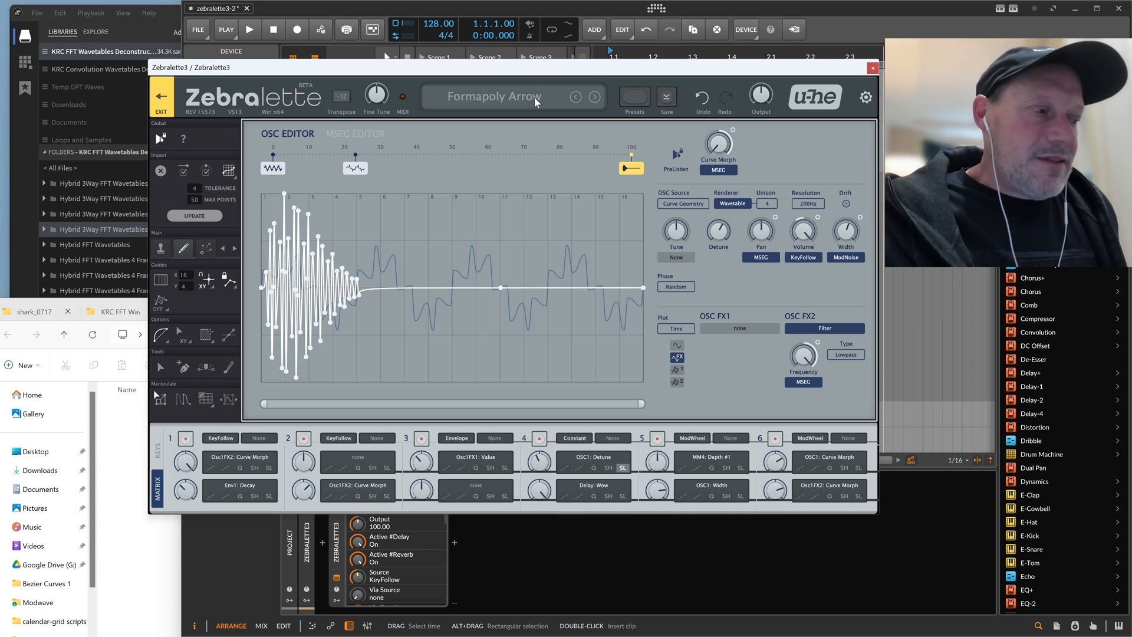
Load the Aint Nobody Got Time for This 4 preset to audition it, and switch back to Formapoly Arrow
{"action": "left_click", "coordinate": [534, 97]}
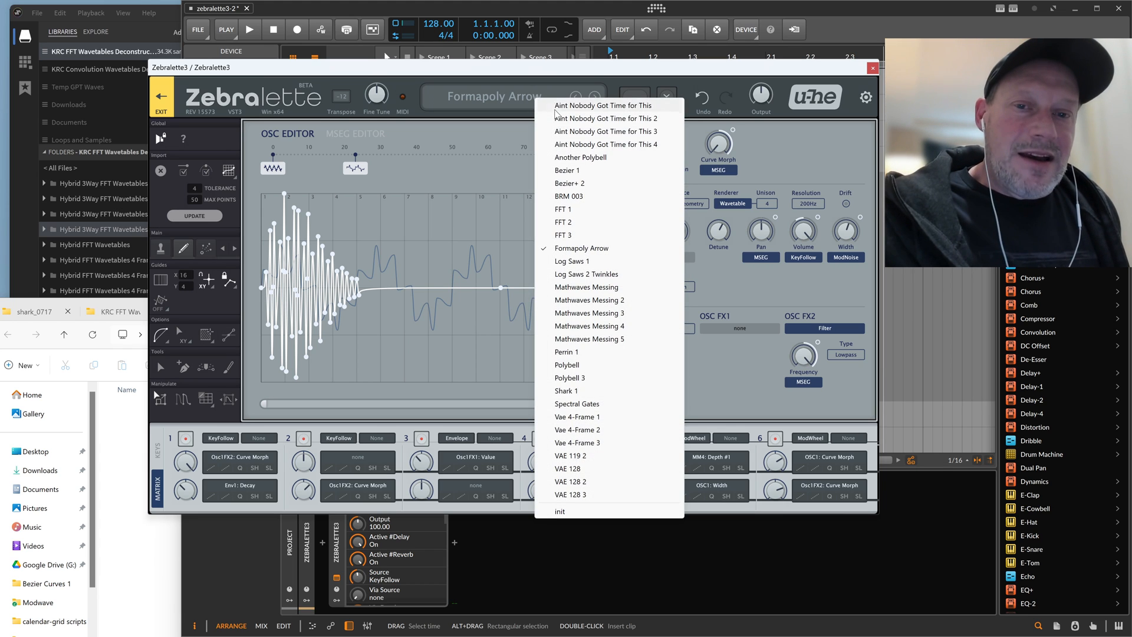
{"action": "left_click", "coordinate": [569, 145]}
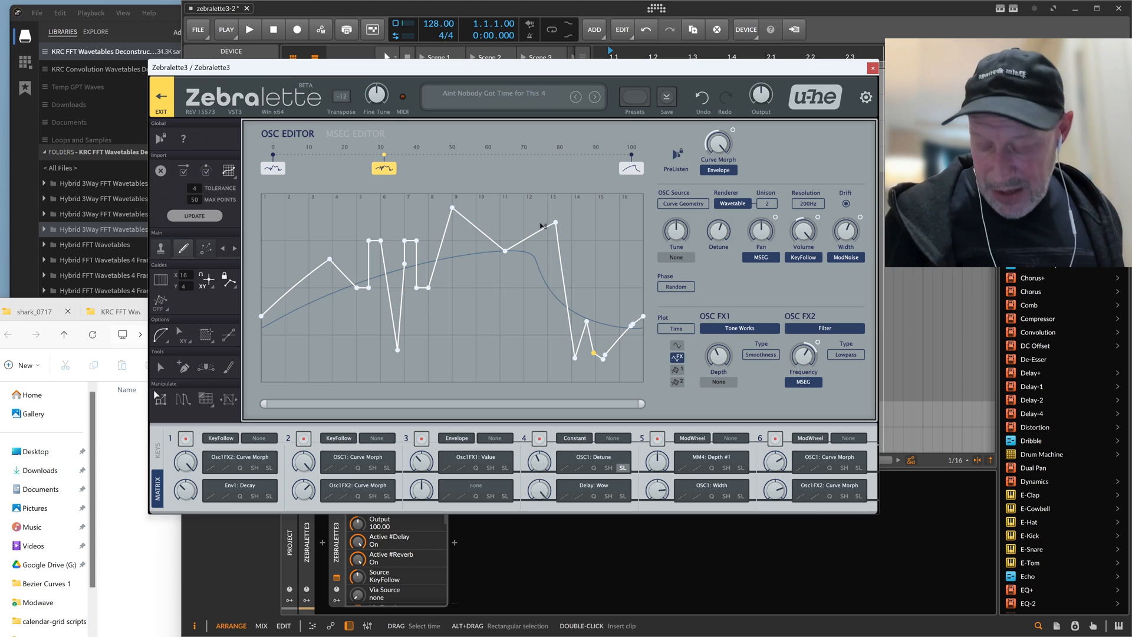
{"action": "left_click", "coordinate": [486, 97]}
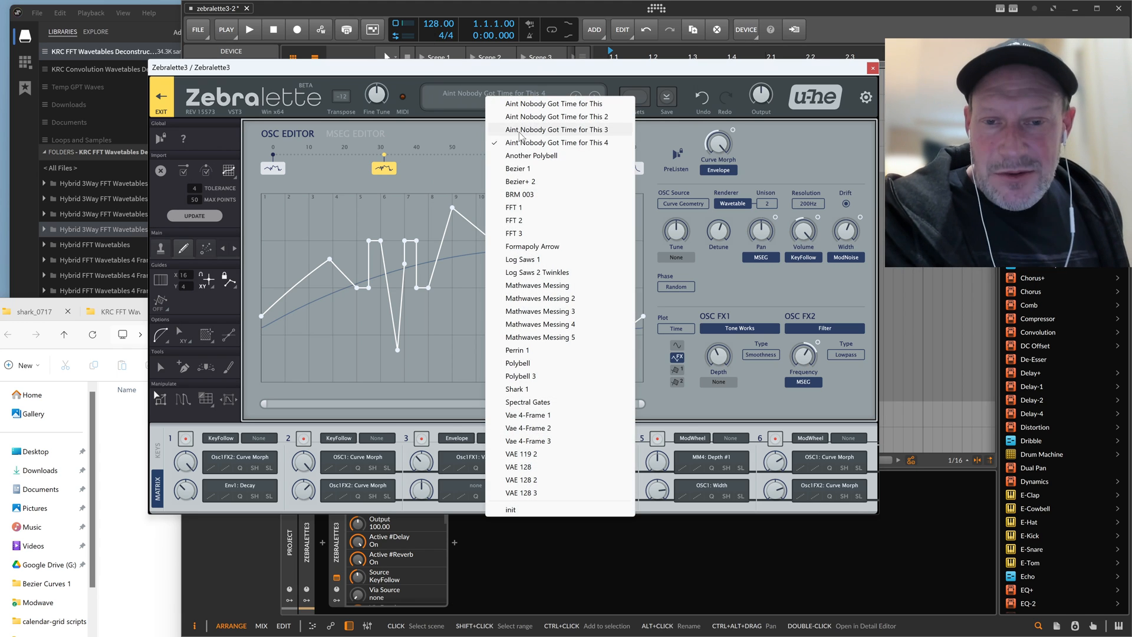
{"action": "left_click", "coordinate": [558, 247]}
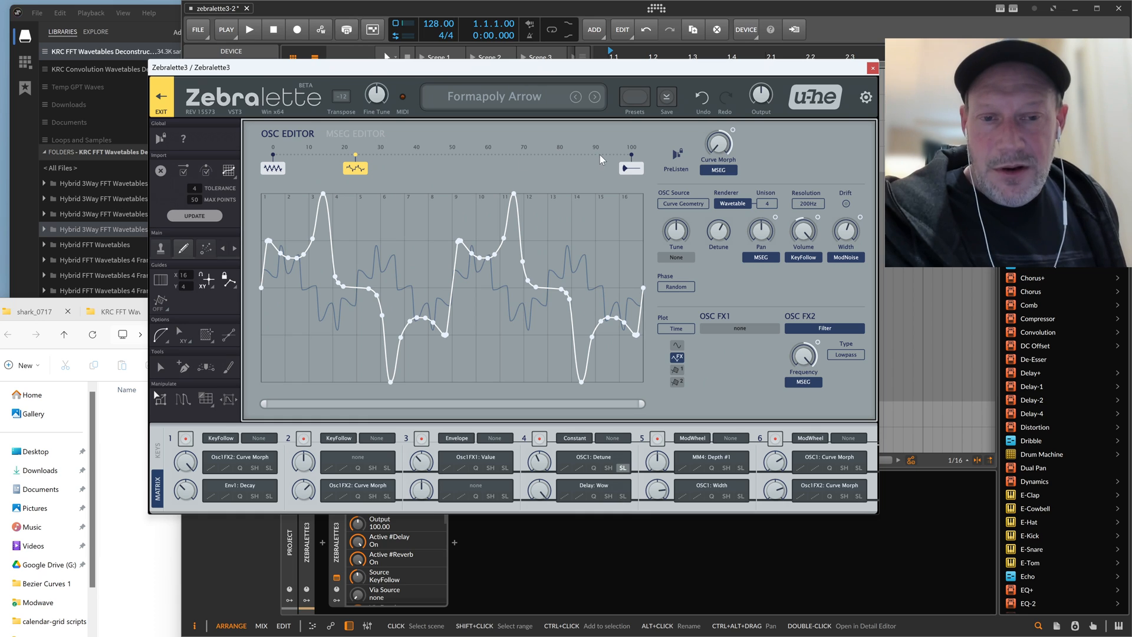
Examine Formapoly Arrow's oscillator curves at positions 0 and 100, ending on the one at 100
{"action": "left_click", "coordinate": [626, 170]}
{"action": "left_click", "coordinate": [273, 170]}
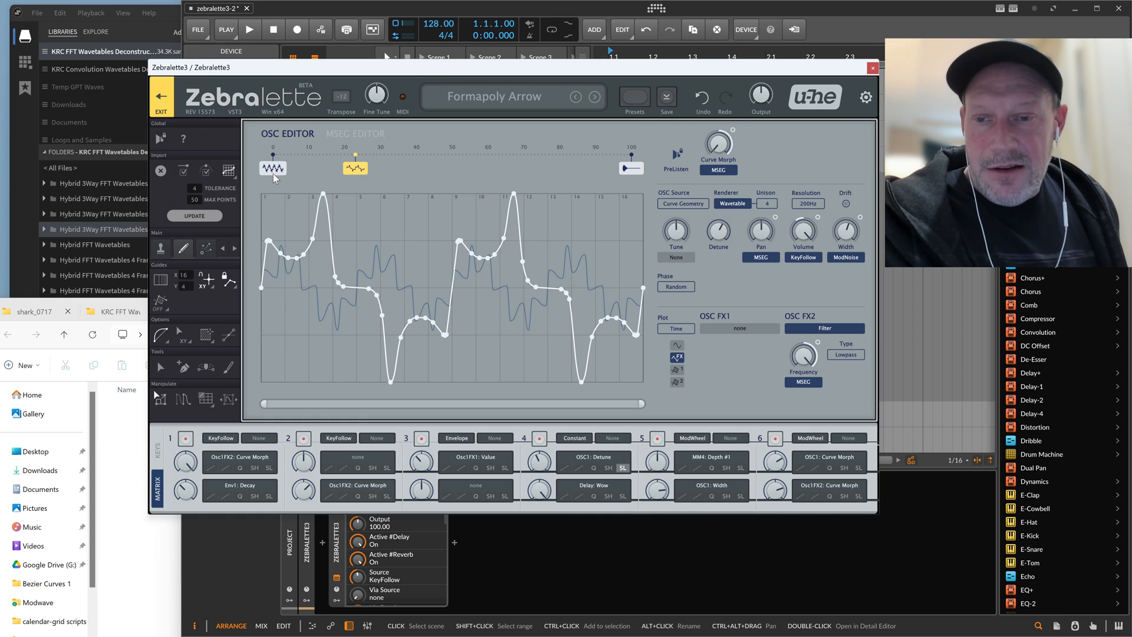
{"action": "left_click", "coordinate": [627, 170]}
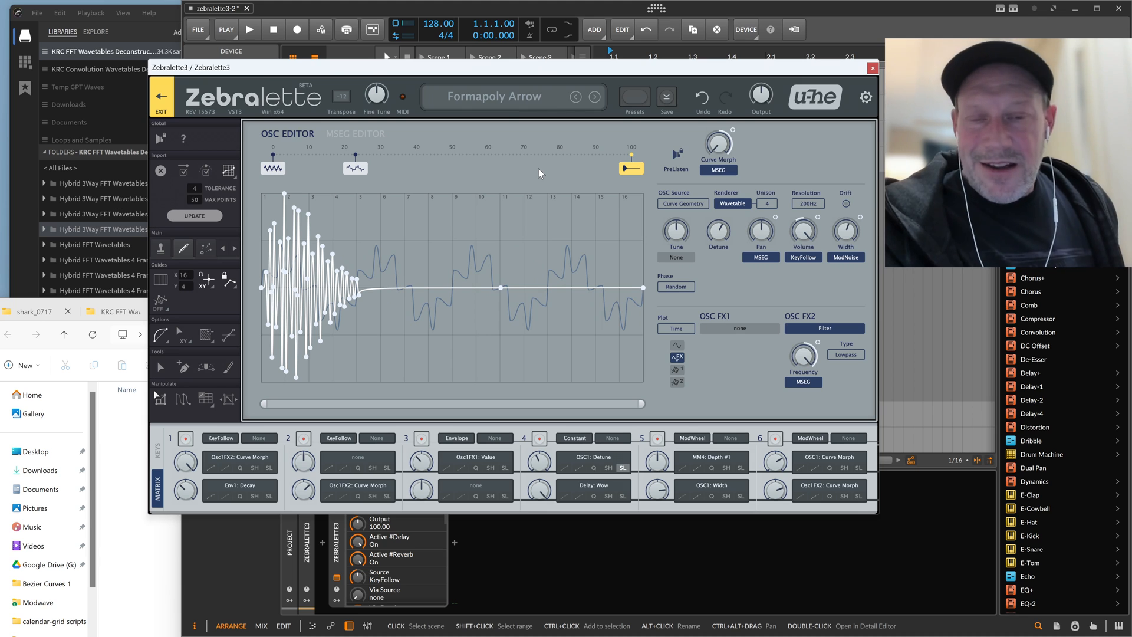
Load the Log Saws 2 Twinkles preset and compare its three oscillator curves, ending on the one at position 100
{"action": "left_click", "coordinate": [520, 102]}
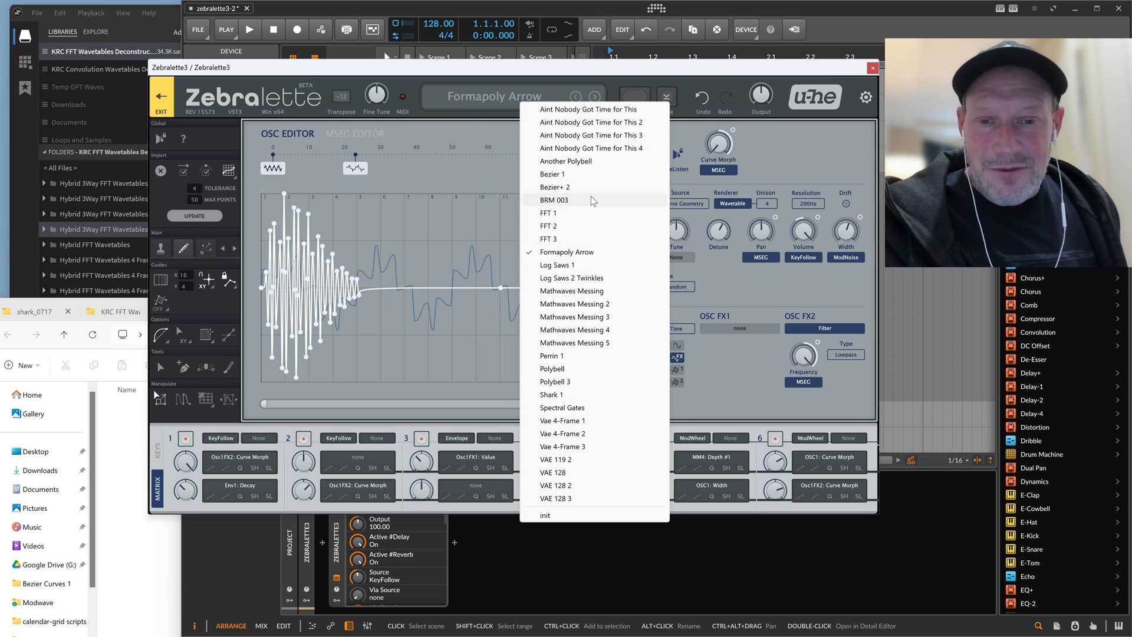
{"action": "left_click", "coordinate": [591, 277]}
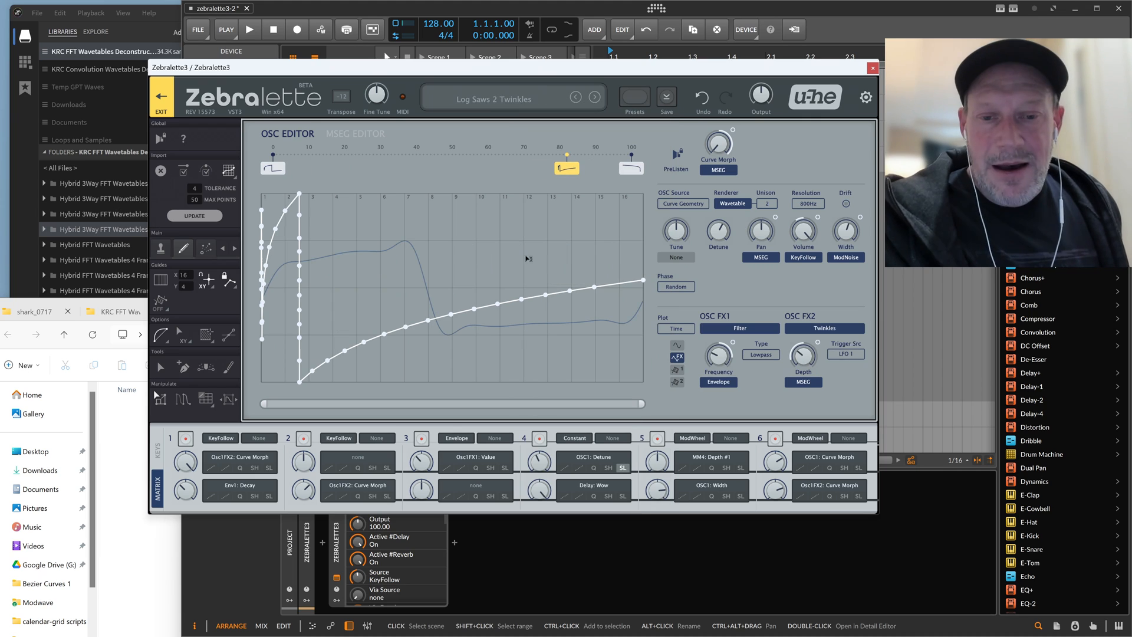
{"action": "left_click", "coordinate": [632, 169]}
{"action": "left_click", "coordinate": [566, 169]}
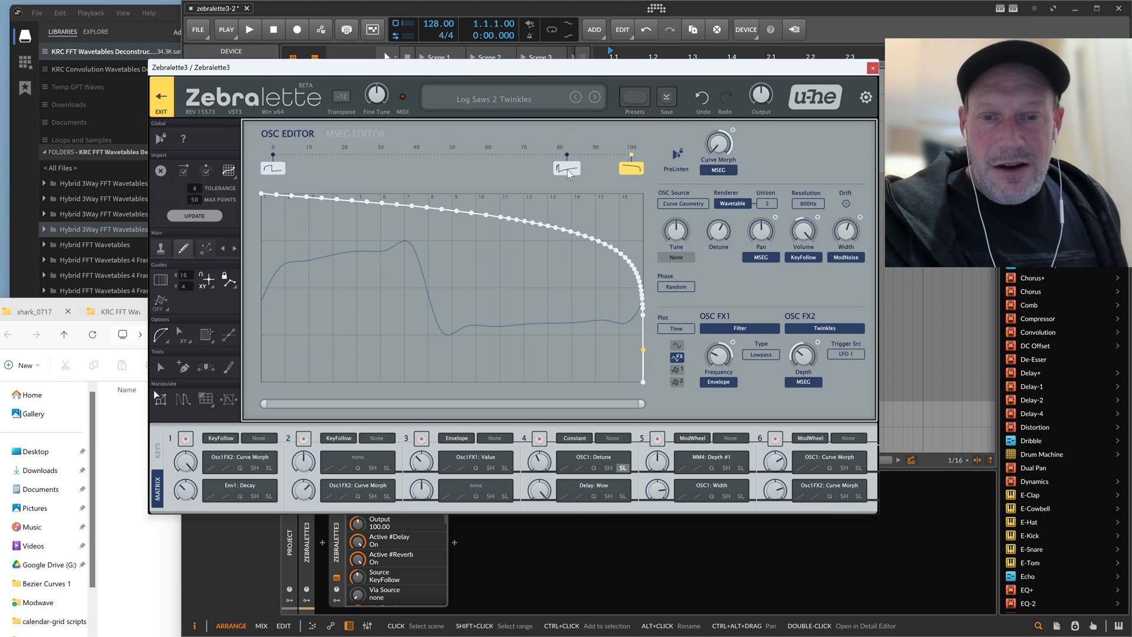
{"action": "left_click", "coordinate": [276, 169]}
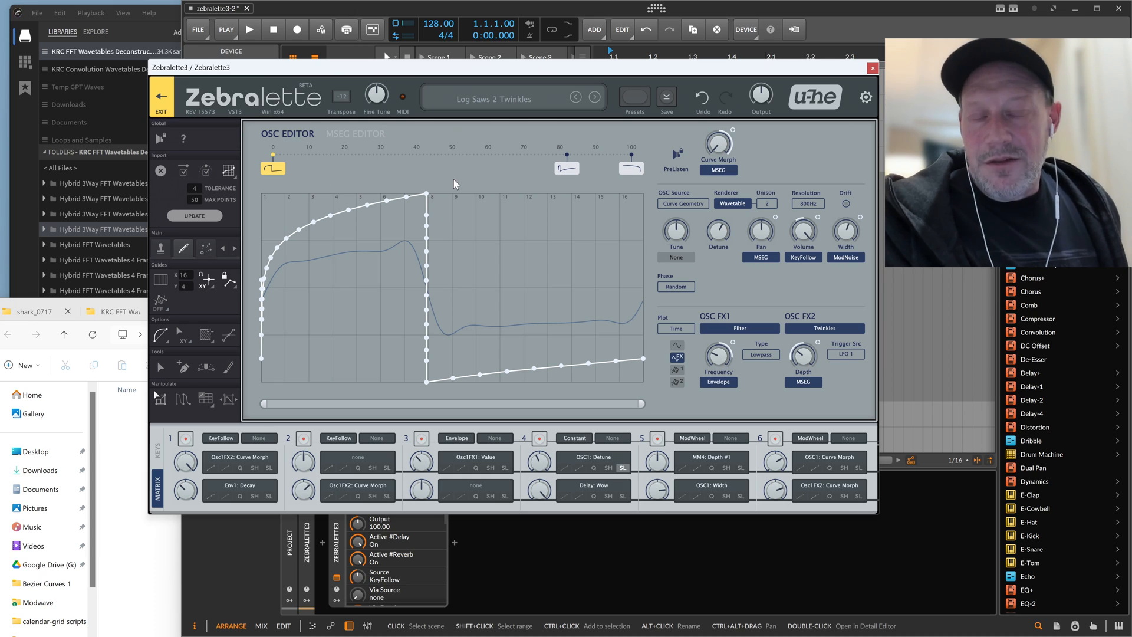
{"action": "left_click", "coordinate": [570, 171]}
{"action": "left_click", "coordinate": [629, 170]}
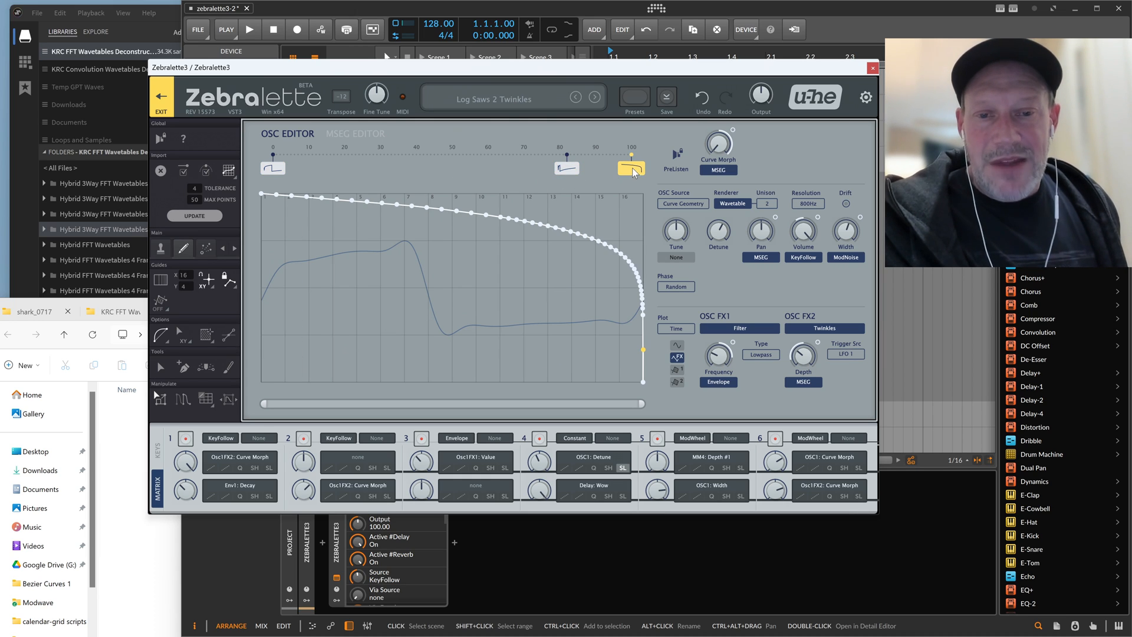
{"action": "left_click", "coordinate": [558, 170]}
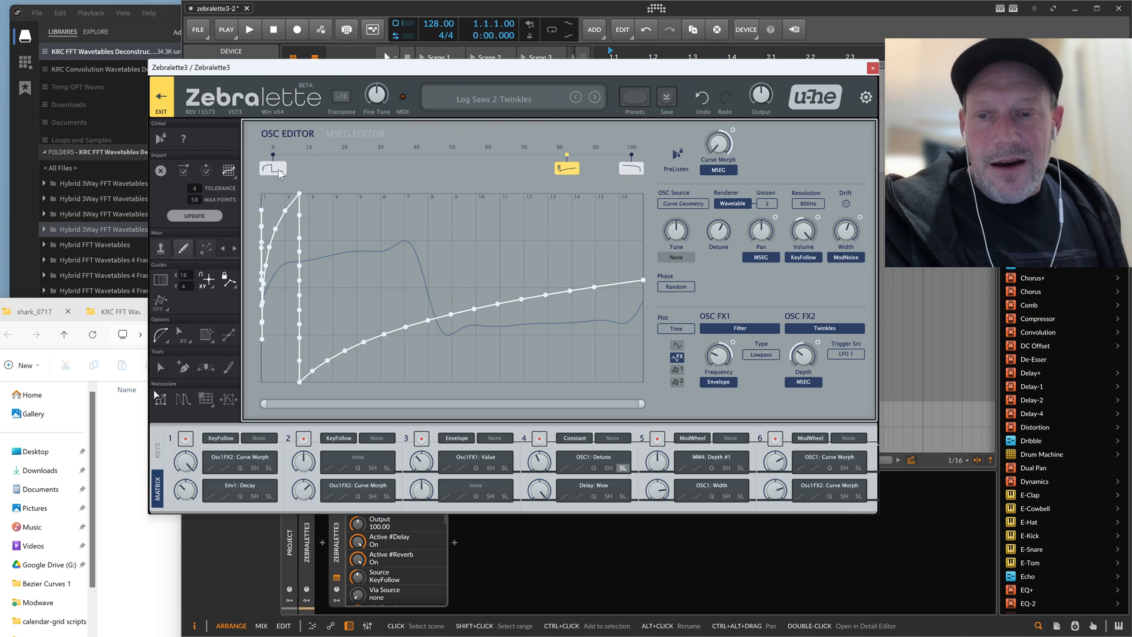
{"action": "left_click", "coordinate": [277, 169]}
{"action": "left_click", "coordinate": [567, 170]}
{"action": "left_click", "coordinate": [631, 170]}
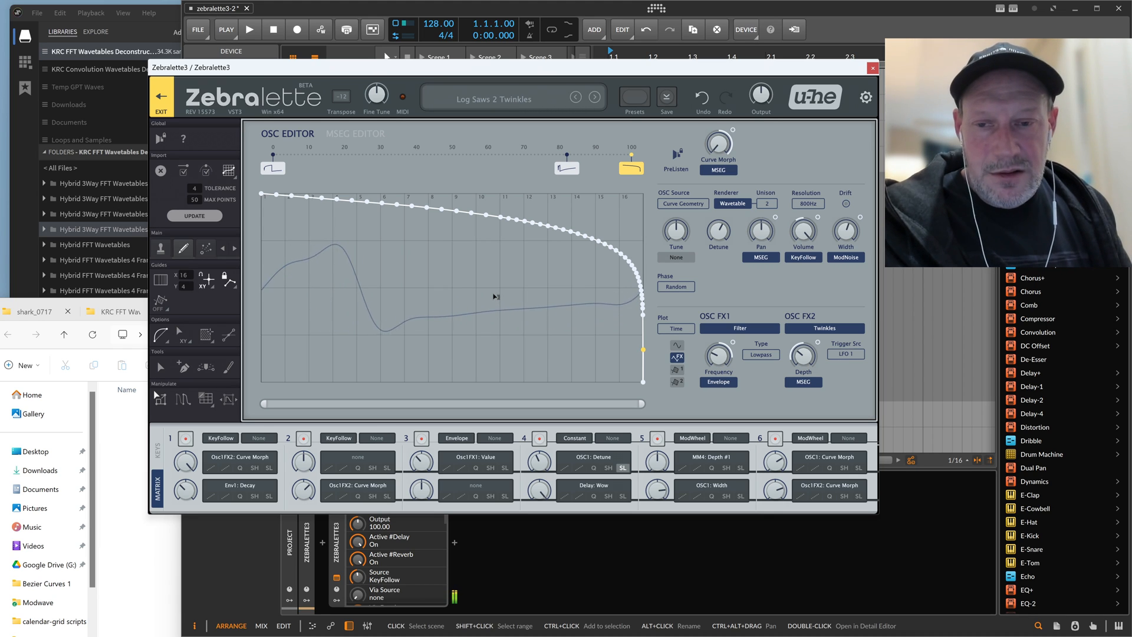
Examine the effect types available for OSC FX2, keeping Twinkles selected
{"action": "mouse_move", "coordinate": [807, 360]}
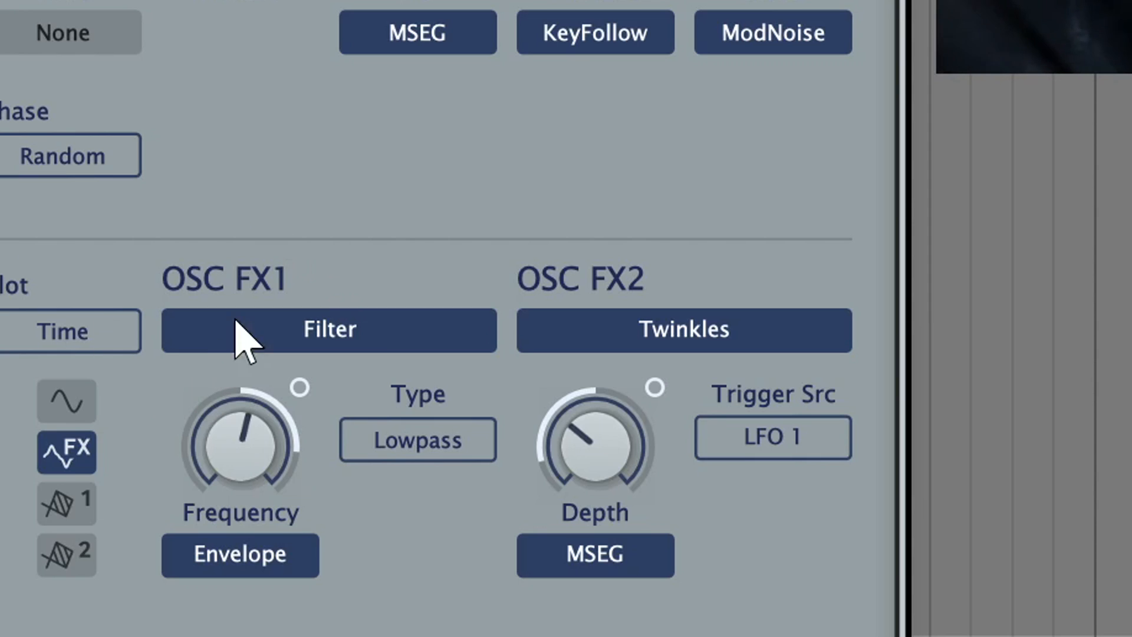
{"action": "left_click", "coordinate": [665, 331]}
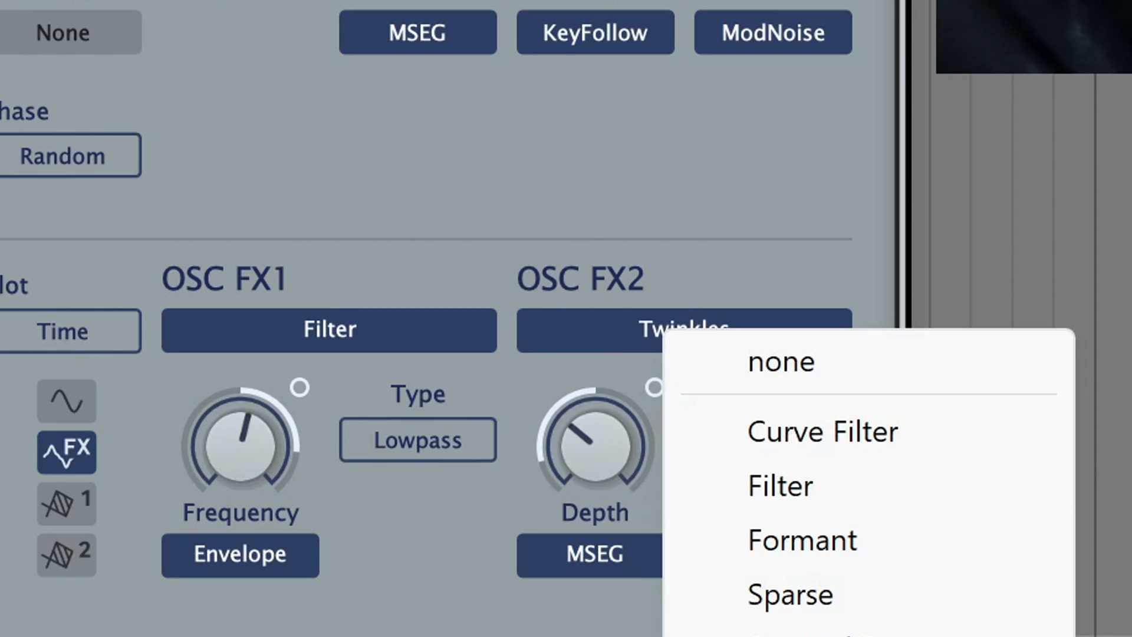
{"action": "left_click", "coordinate": [533, 144]}
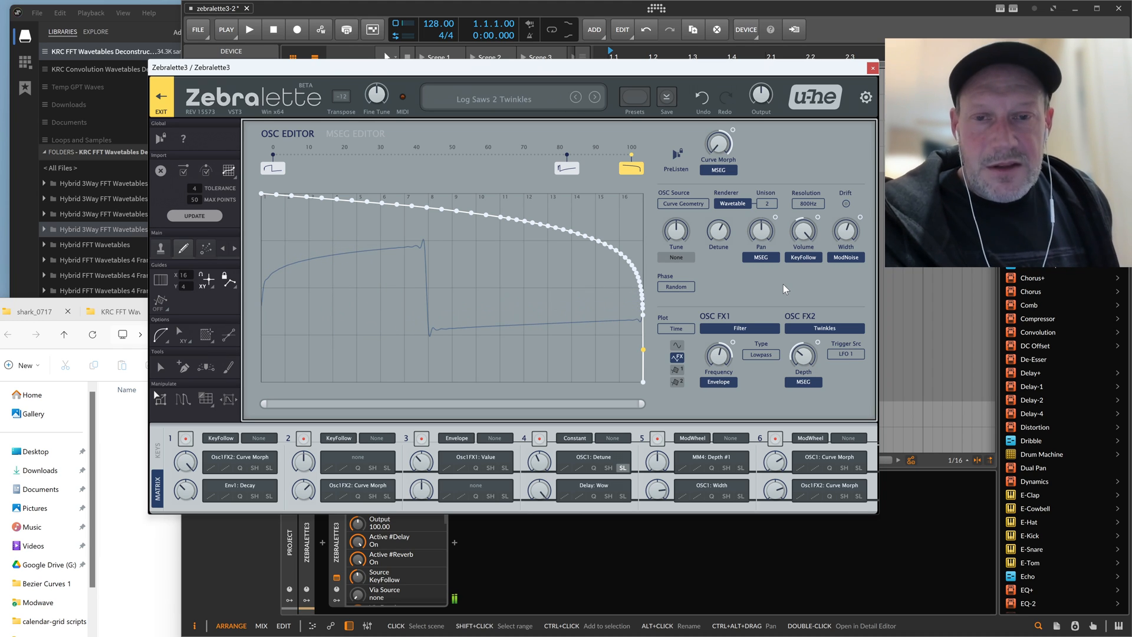
Load the Another Polybell preset to audition it
{"action": "left_click", "coordinate": [506, 101]}
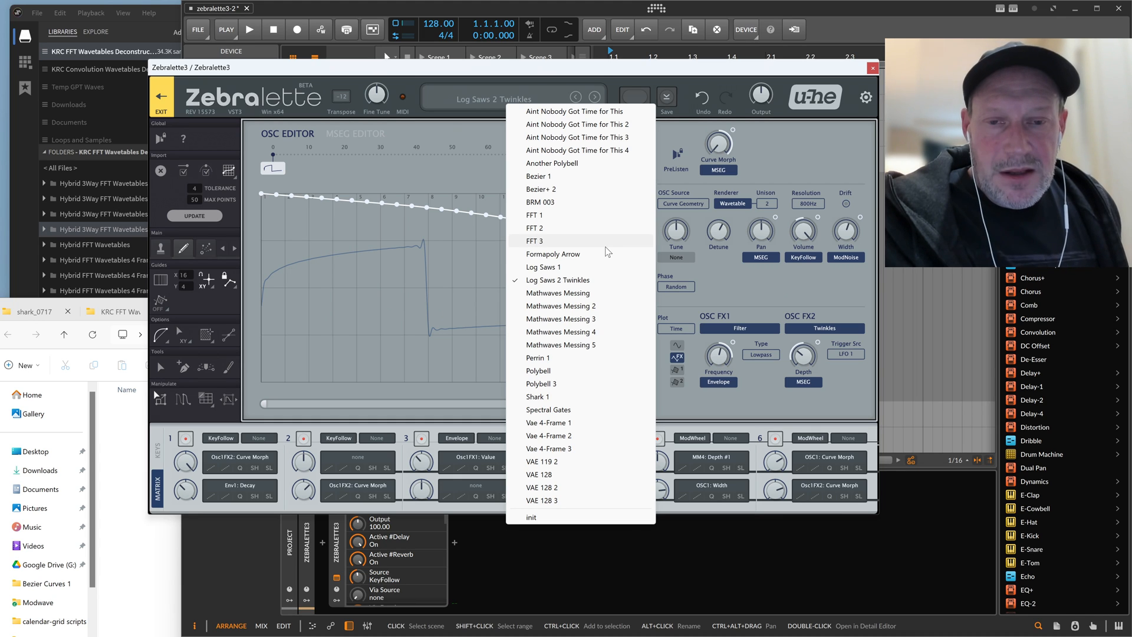
{"action": "left_click", "coordinate": [577, 163]}
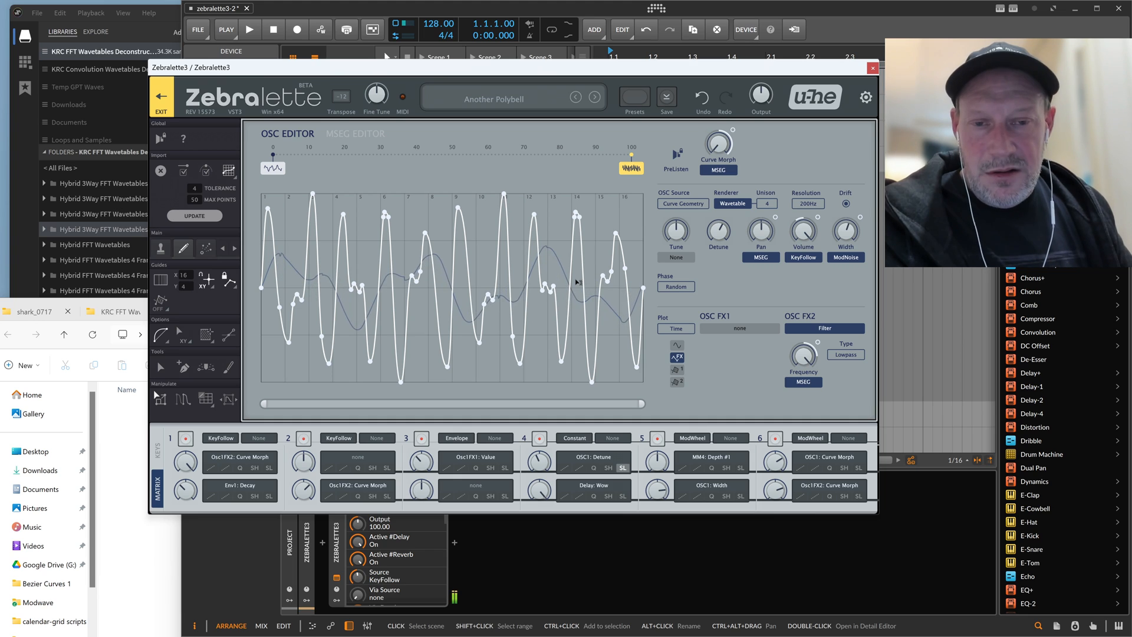
Load the BRM 003 preset, audition its curve at position 0 with PreListen on, and turn PreListen off
{"action": "left_click", "coordinate": [532, 96]}
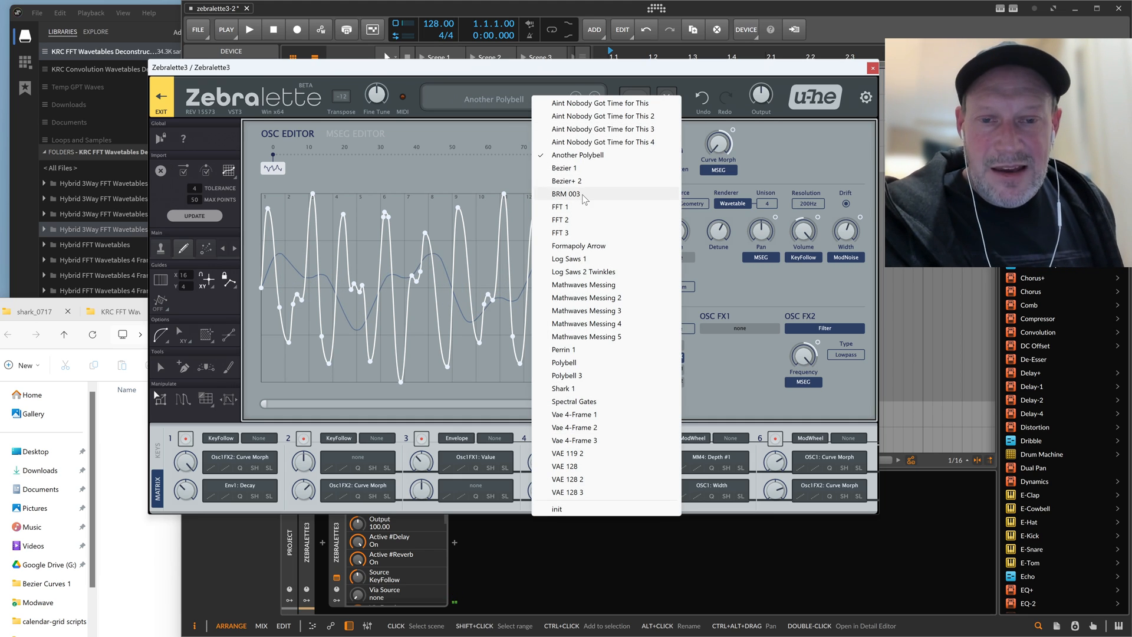
{"action": "left_click", "coordinate": [581, 193]}
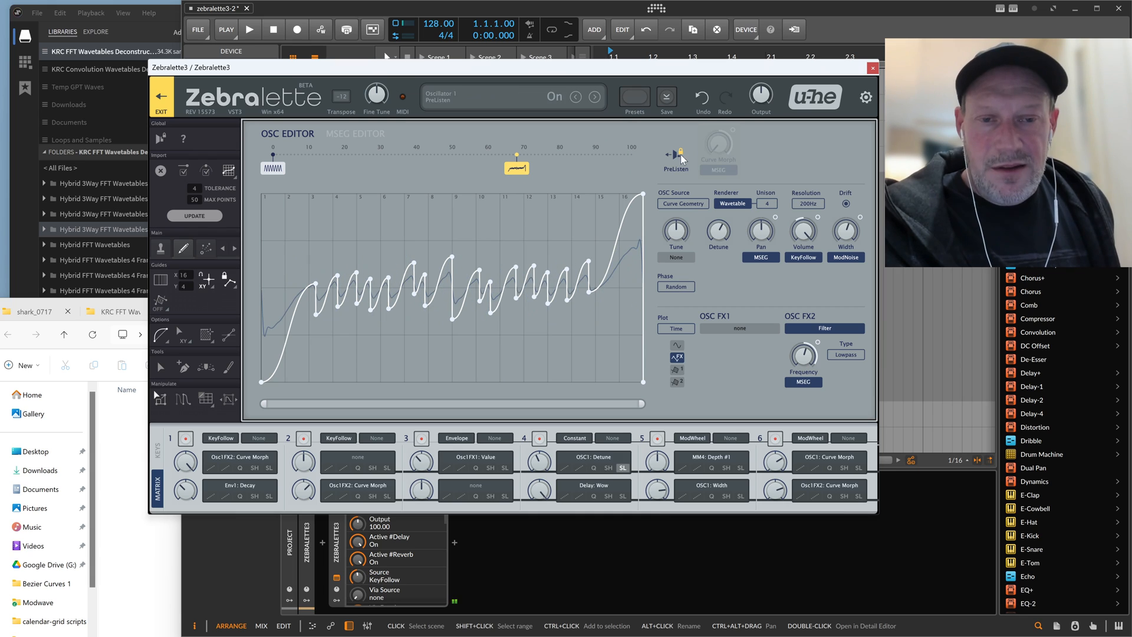
{"action": "left_click", "coordinate": [270, 169]}
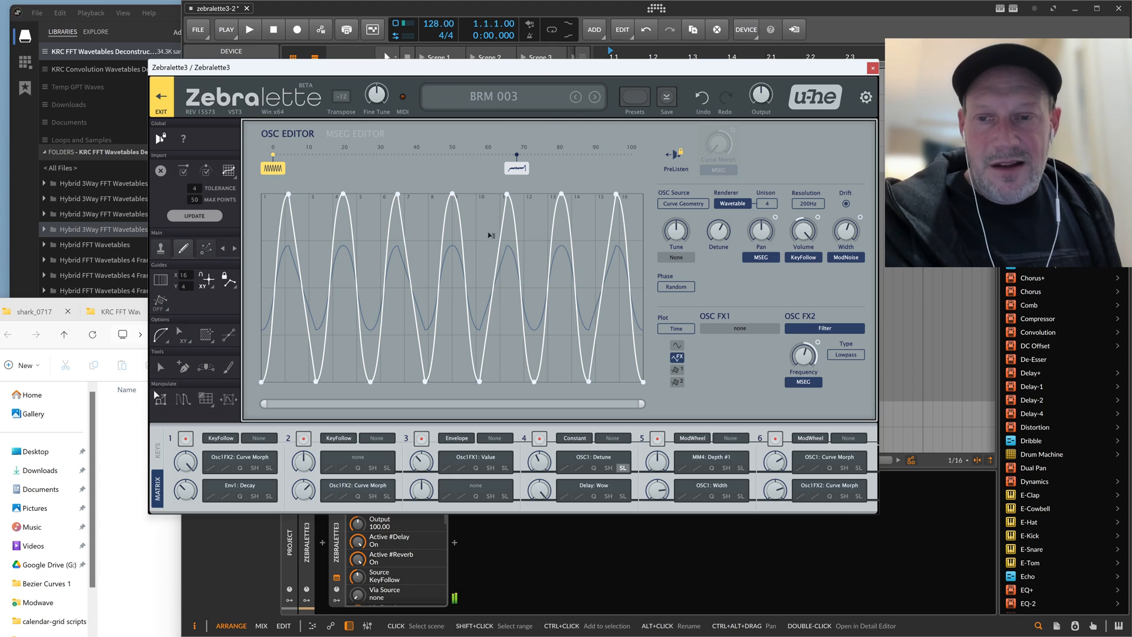
{"action": "left_click", "coordinate": [679, 154]}
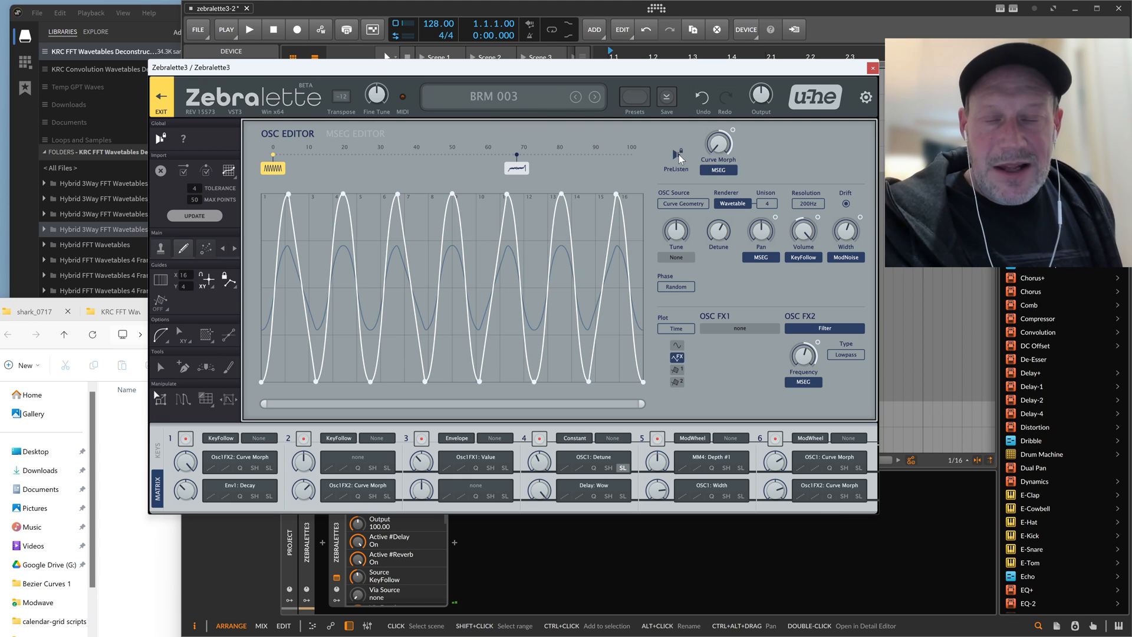
Load the FFT 1 preset, audition its curves at positions 100 and 0 with PreListen on, and turn PreListen off
{"action": "left_click", "coordinate": [503, 113]}
{"action": "left_click", "coordinate": [555, 217]}
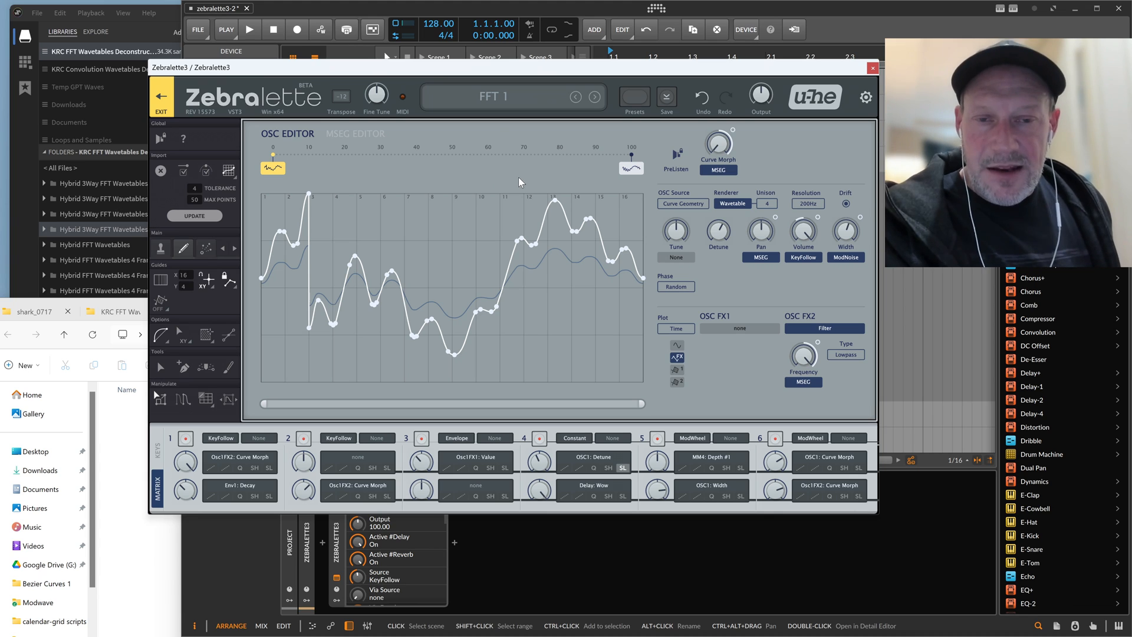
{"action": "left_click", "coordinate": [630, 170]}
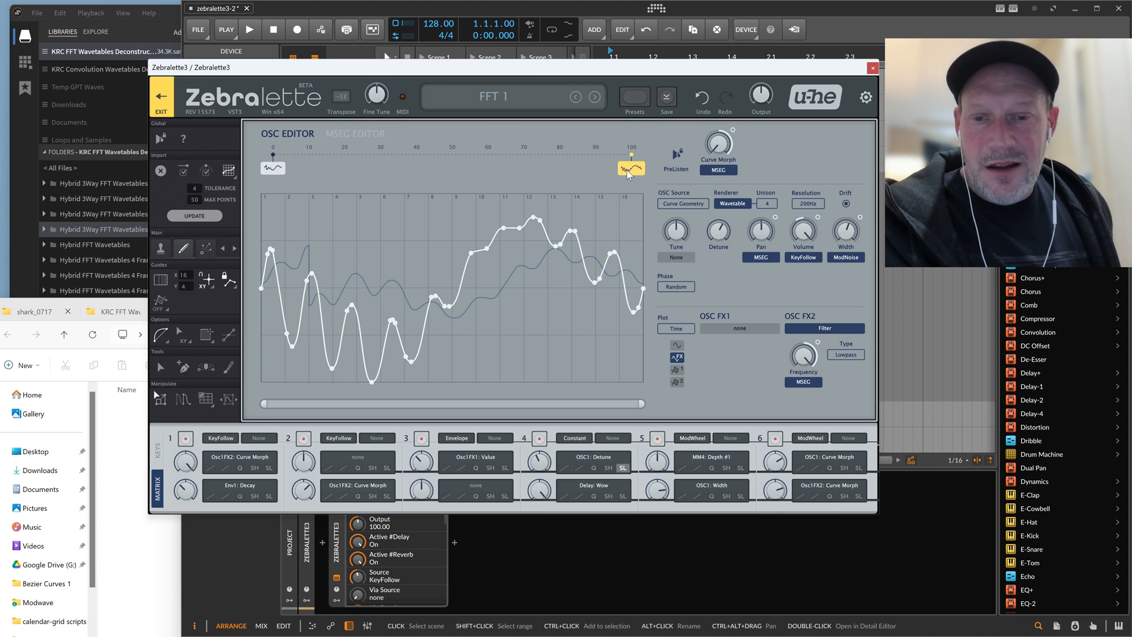
{"action": "left_click", "coordinate": [677, 157]}
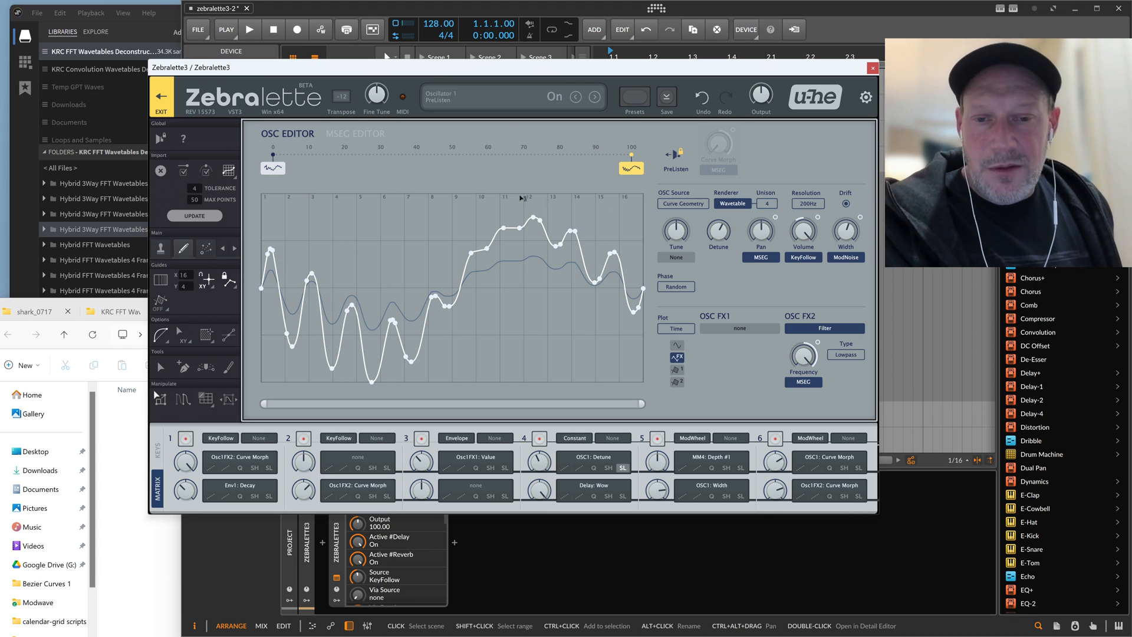
{"action": "left_click", "coordinate": [270, 169]}
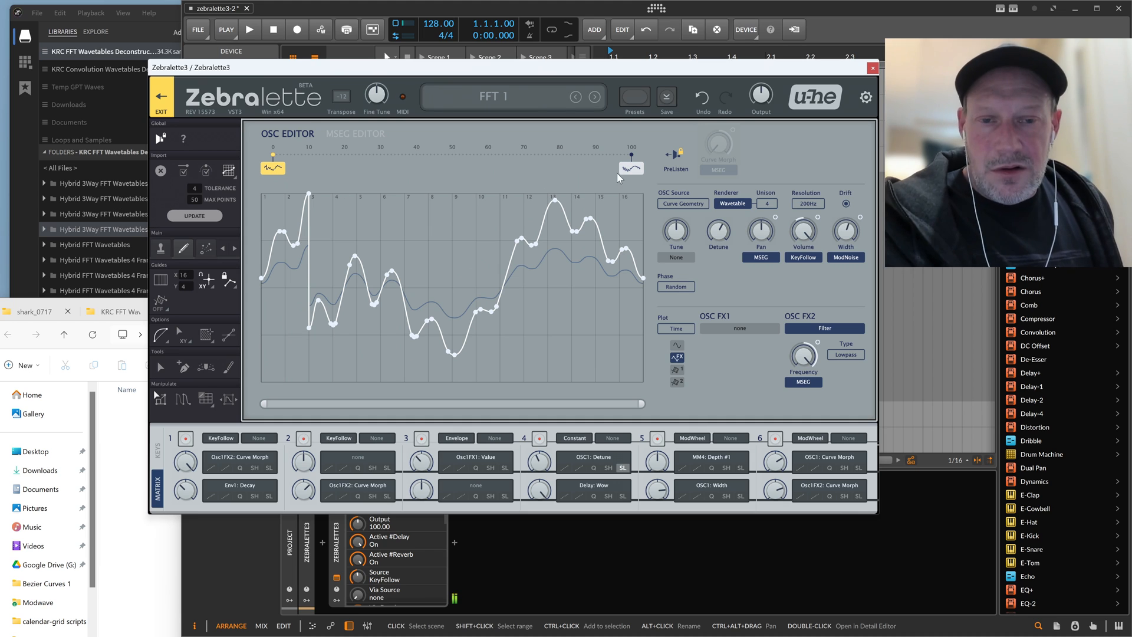
{"action": "left_click", "coordinate": [677, 156]}
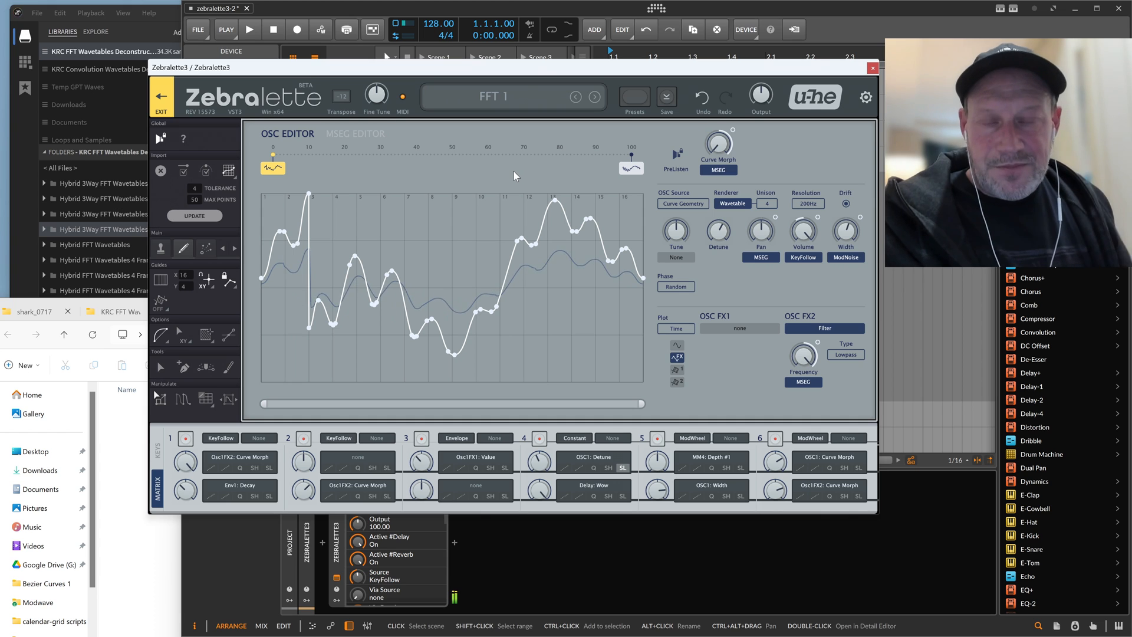
Audition the FFT 2 preset and load Mathwaves Messing
{"action": "left_click", "coordinate": [595, 97]}
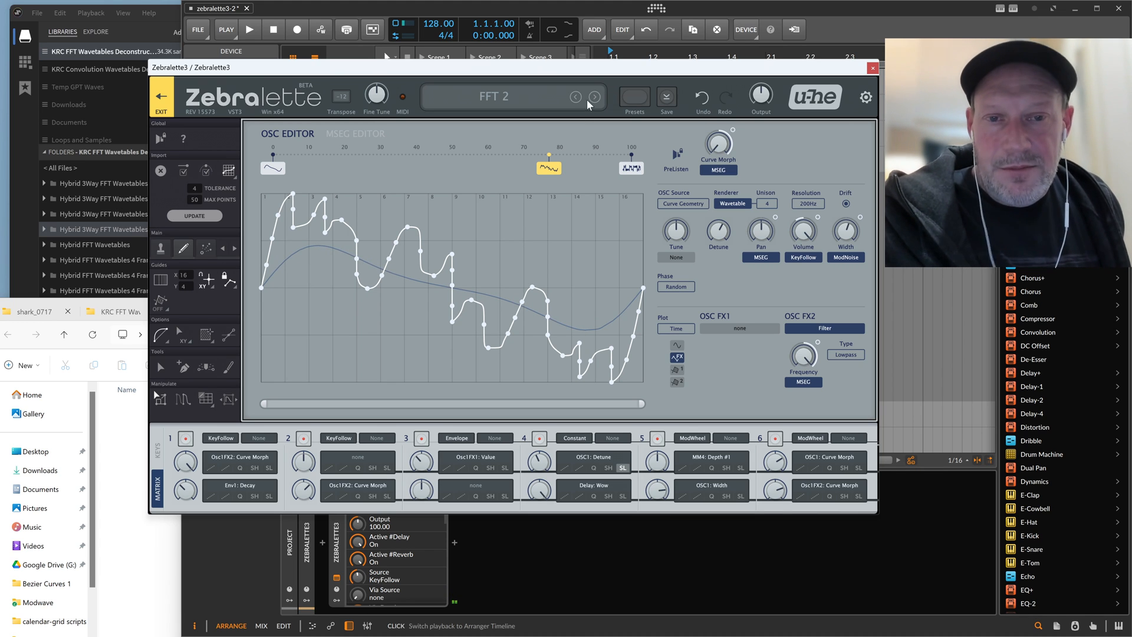
{"action": "left_click", "coordinate": [529, 100]}
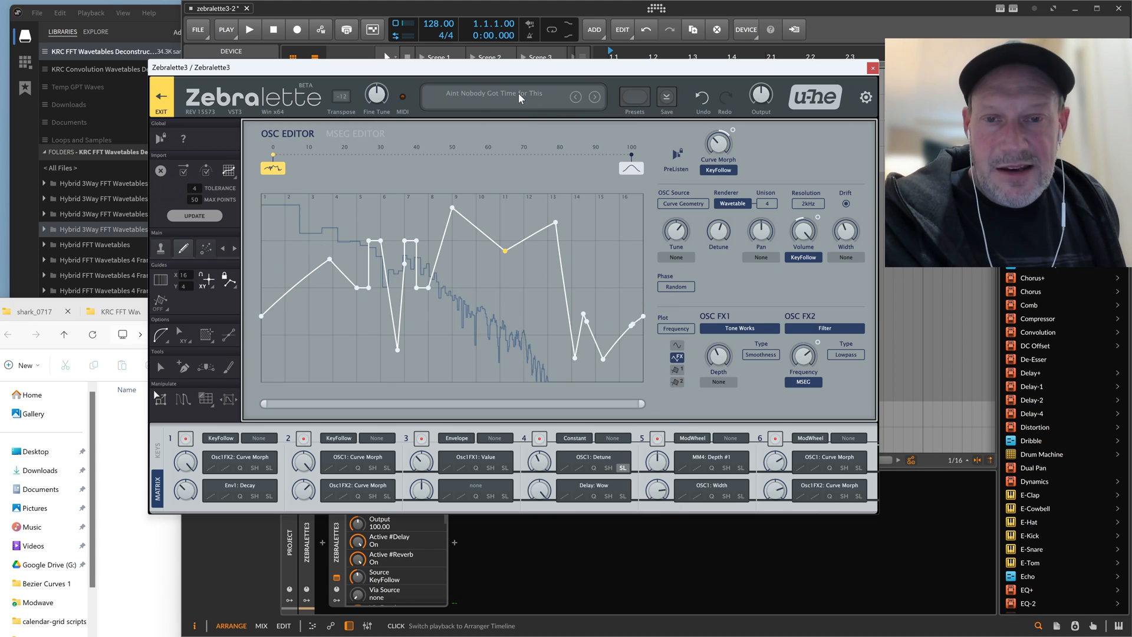
{"action": "left_click", "coordinate": [519, 93]}
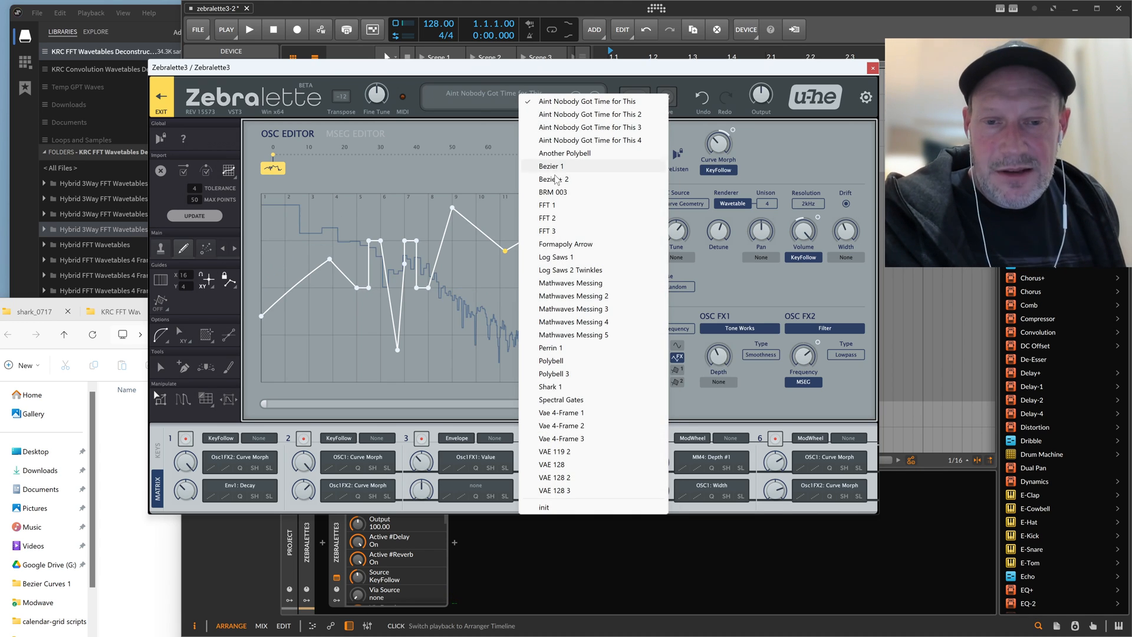
{"action": "left_click", "coordinate": [585, 283]}
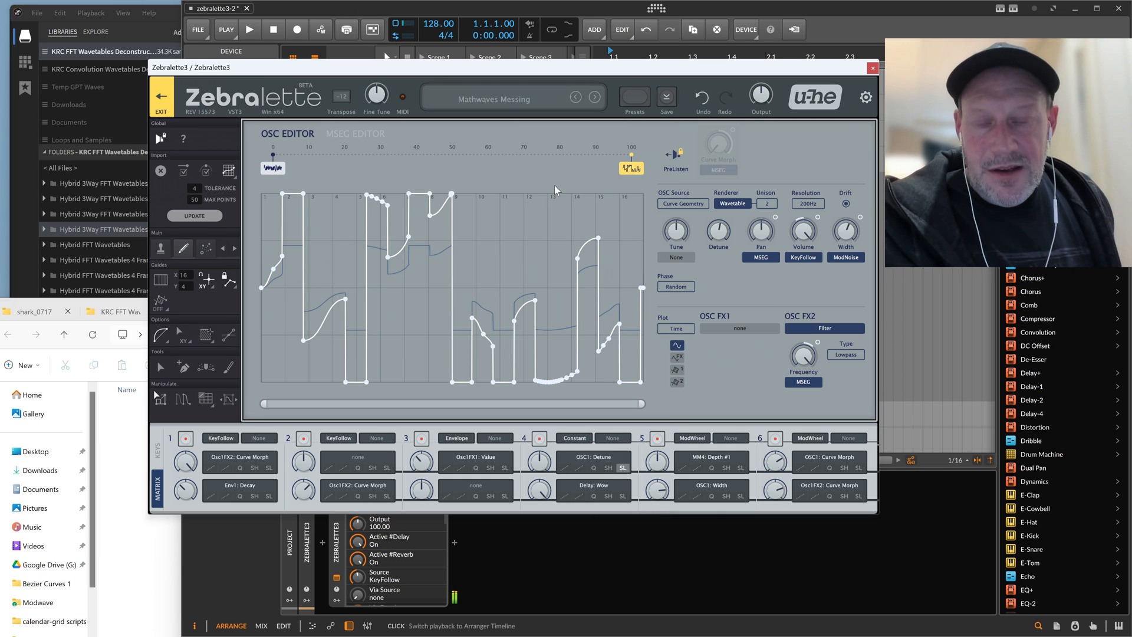
Step forward through Mathwaves Messing 2, Mathwaves Messing 3 and the following preset, and exit the curve editor to the main synth view
{"action": "left_click", "coordinate": [595, 103]}
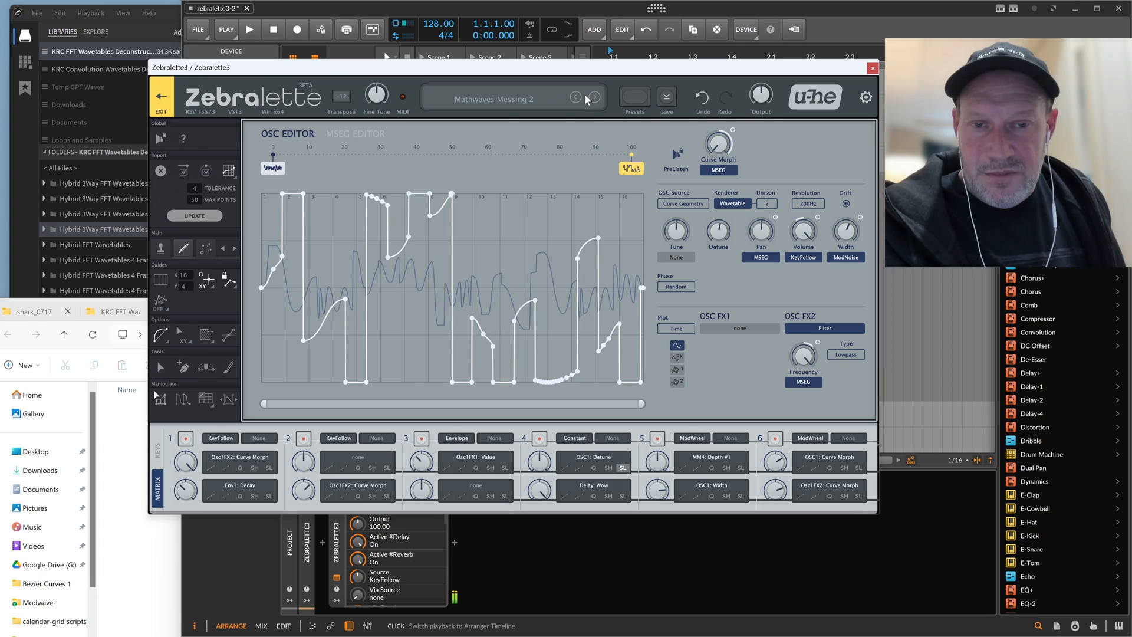
{"action": "left_click", "coordinate": [594, 97]}
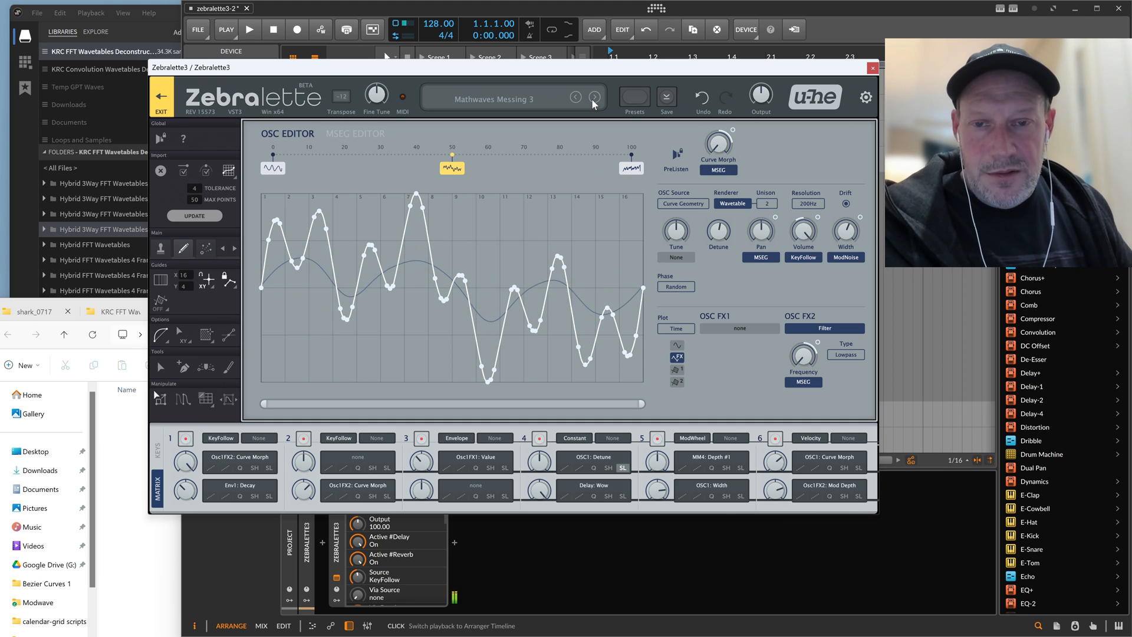
{"action": "left_click", "coordinate": [595, 97]}
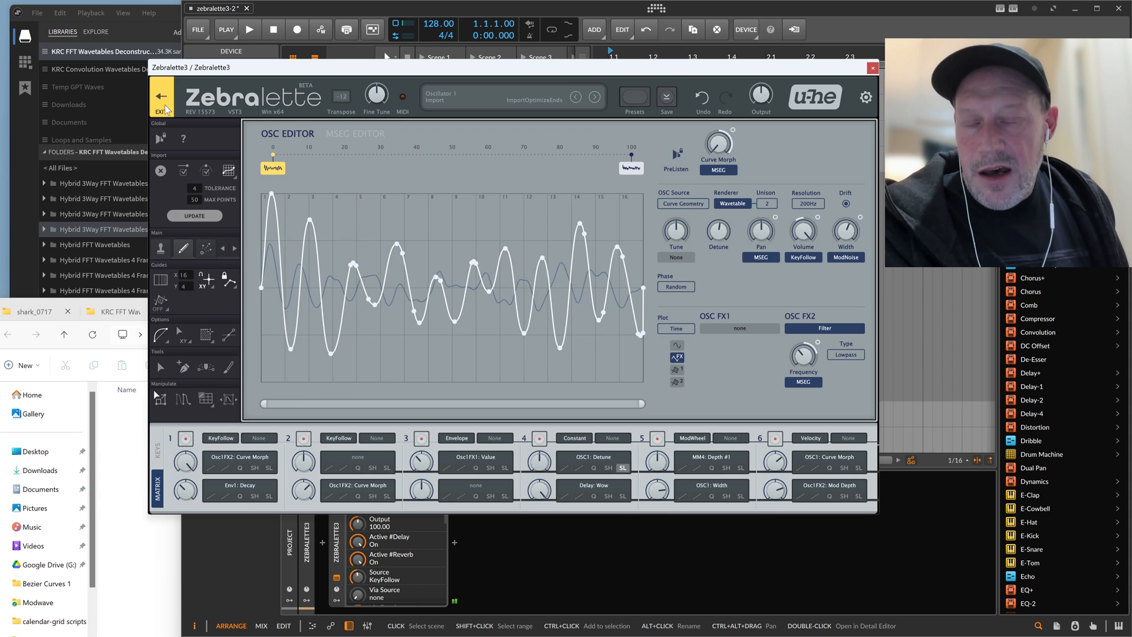
{"action": "left_click", "coordinate": [166, 108]}
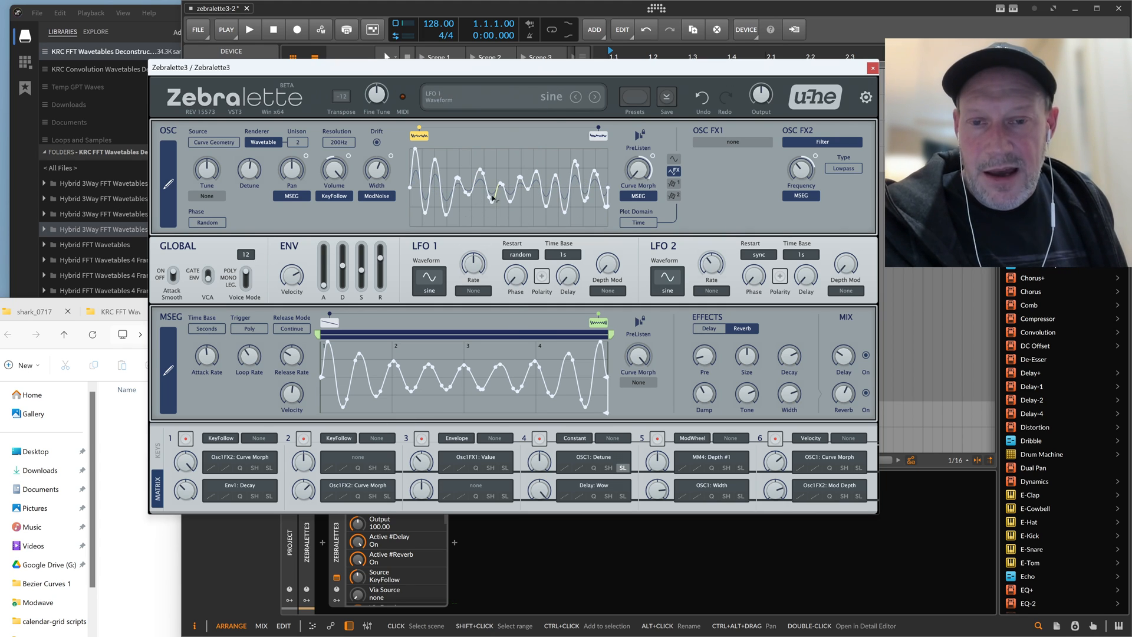
Import brm_3866.wav from the KRC Waveforms Collection folder in File Explorer into the MSEG editor as the curve at position 100
{"action": "left_click", "coordinate": [168, 374]}
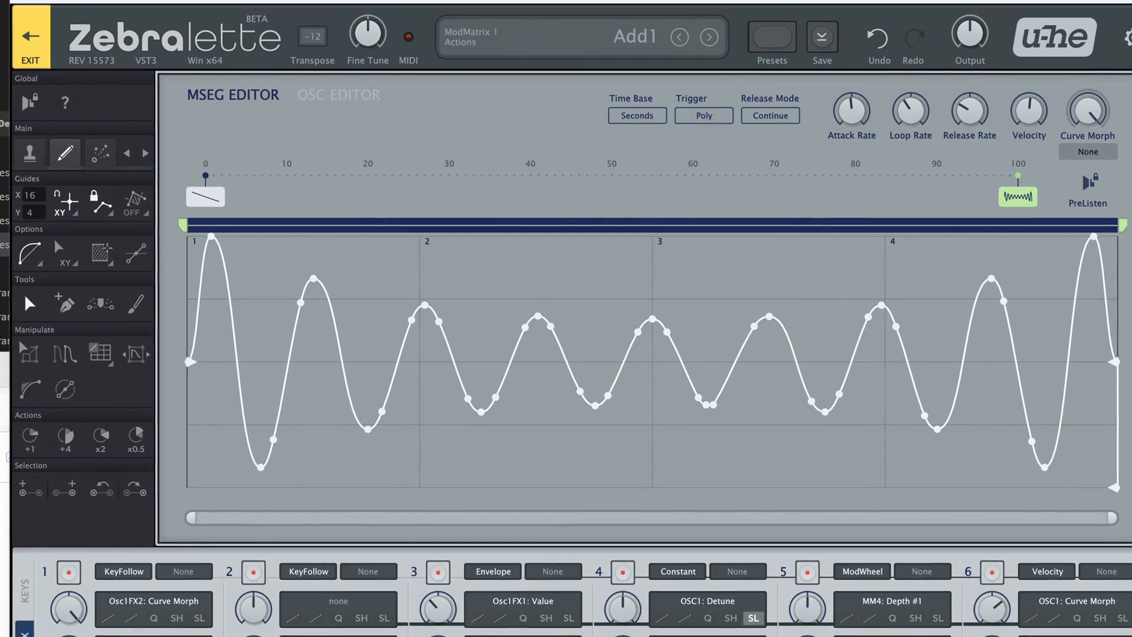
{"action": "left_click", "coordinate": [5, 567]}
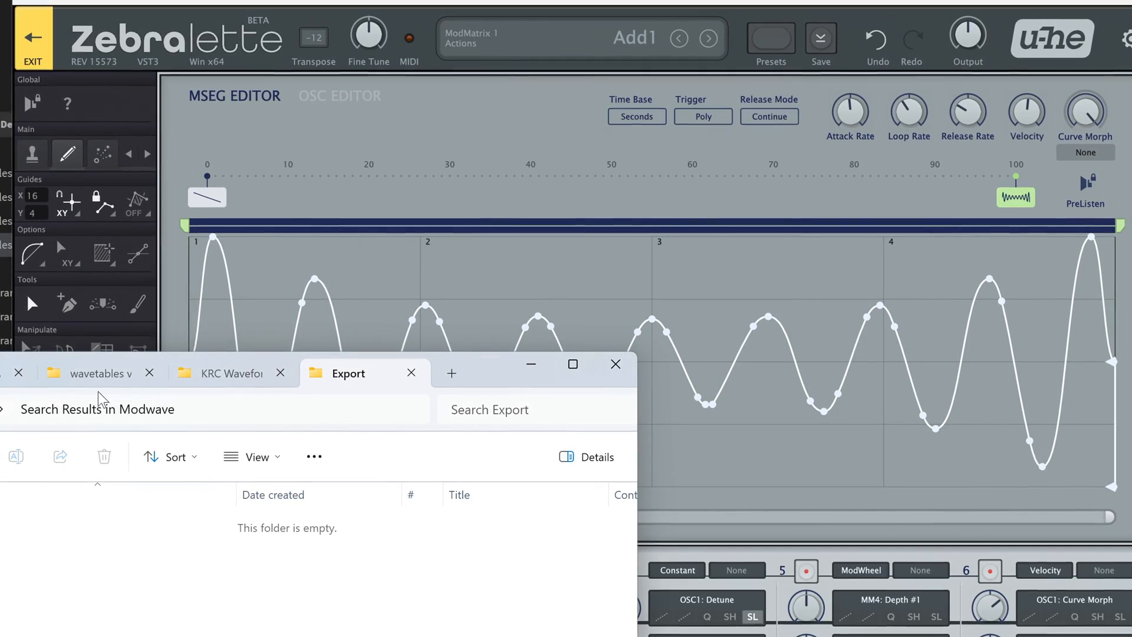
{"action": "left_click", "coordinate": [232, 373]}
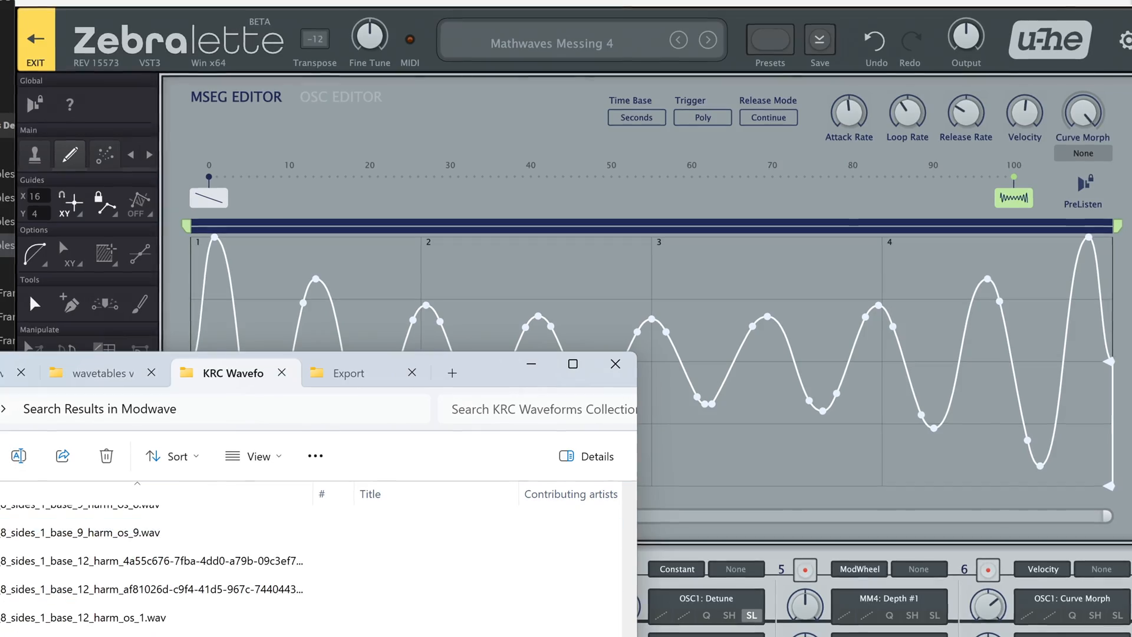
{"action": "scroll", "coordinate": [153, 561], "scroll_direction": "down", "scroll_amount": 10}
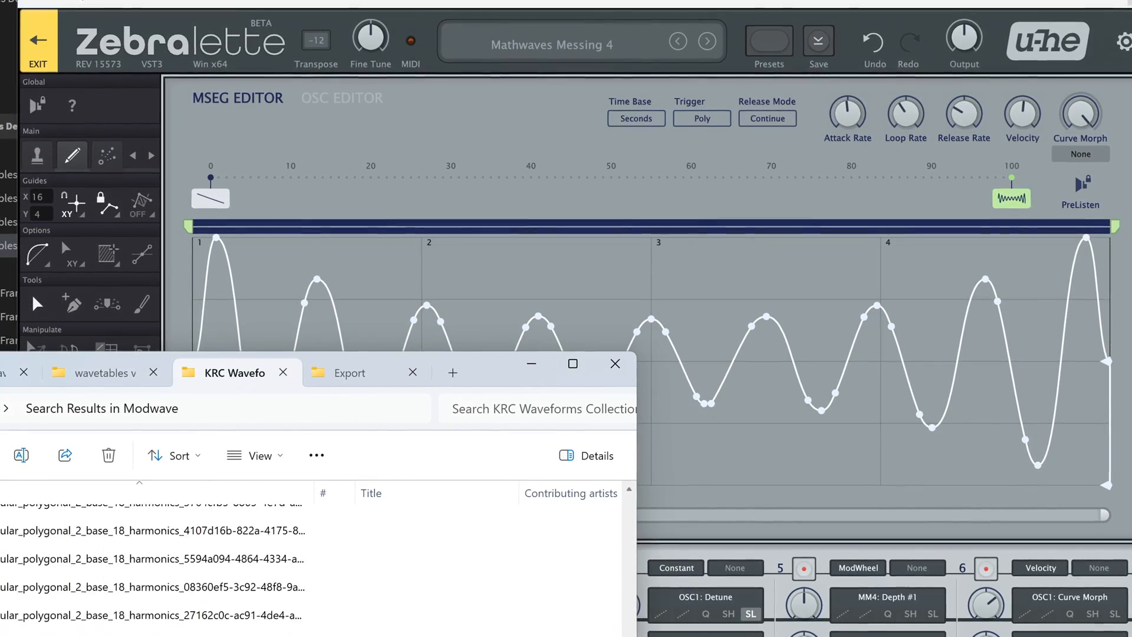
{"action": "left_click_drag", "start_coordinate": [629, 635], "coordinate": [642, 601]}
{"action": "left_click", "coordinate": [25, 563]}
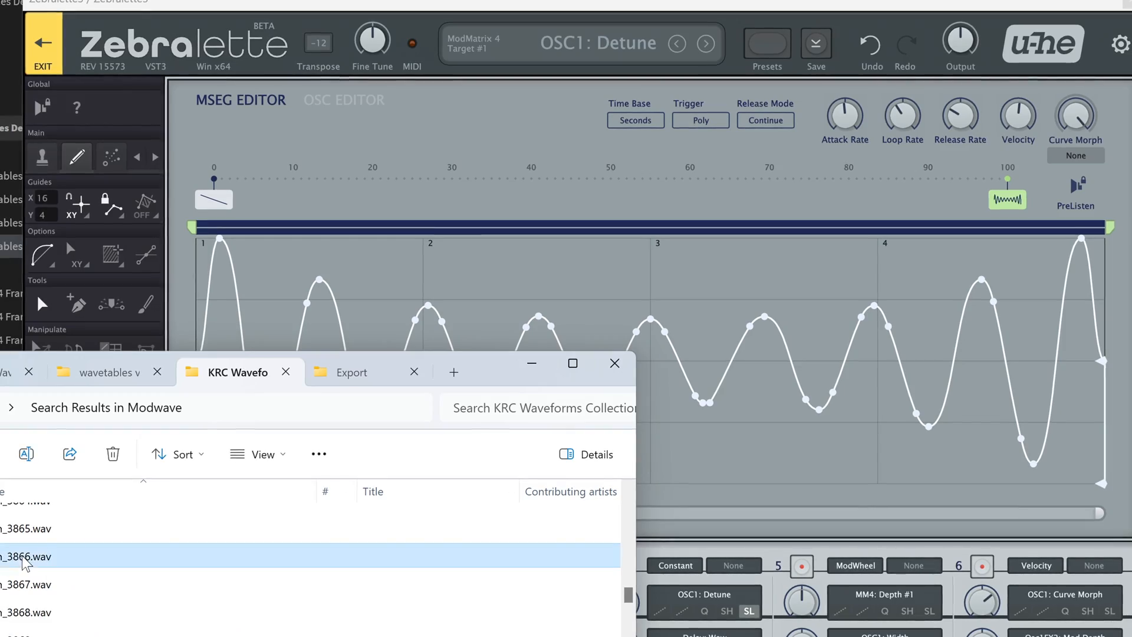
{"action": "left_click_drag", "start_coordinate": [23, 559], "coordinate": [643, 304]}
{"action": "left_click_drag", "start_coordinate": [696, 317], "coordinate": [704, 330]}
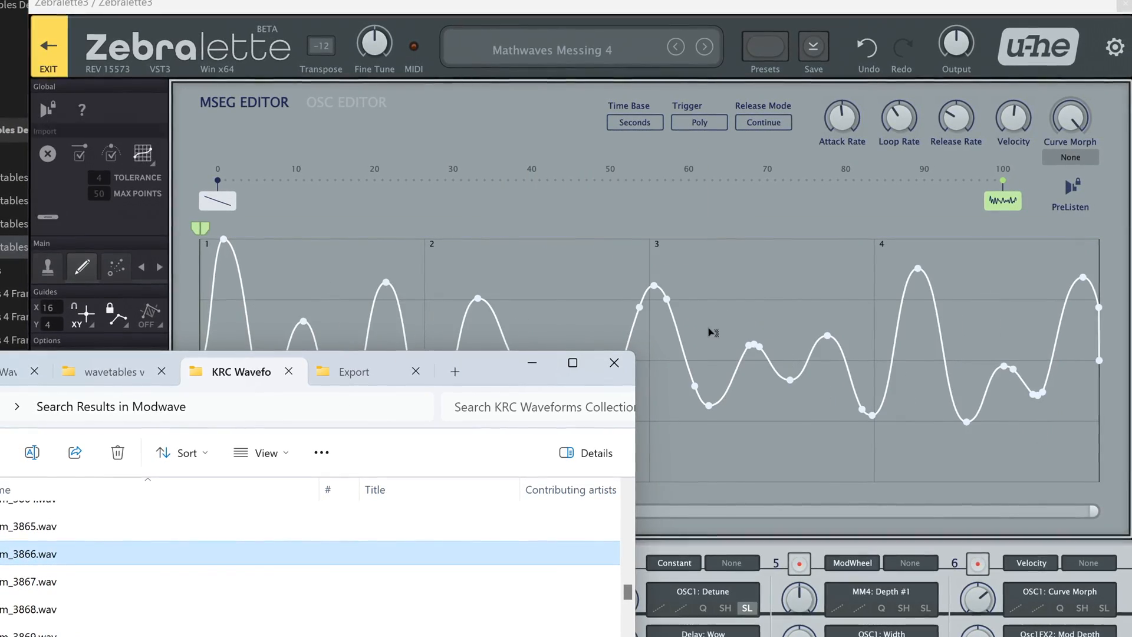
Extend the MSEG loop across the whole imported curve and exit the editor to the main synth view
{"action": "left_click", "coordinate": [603, 214]}
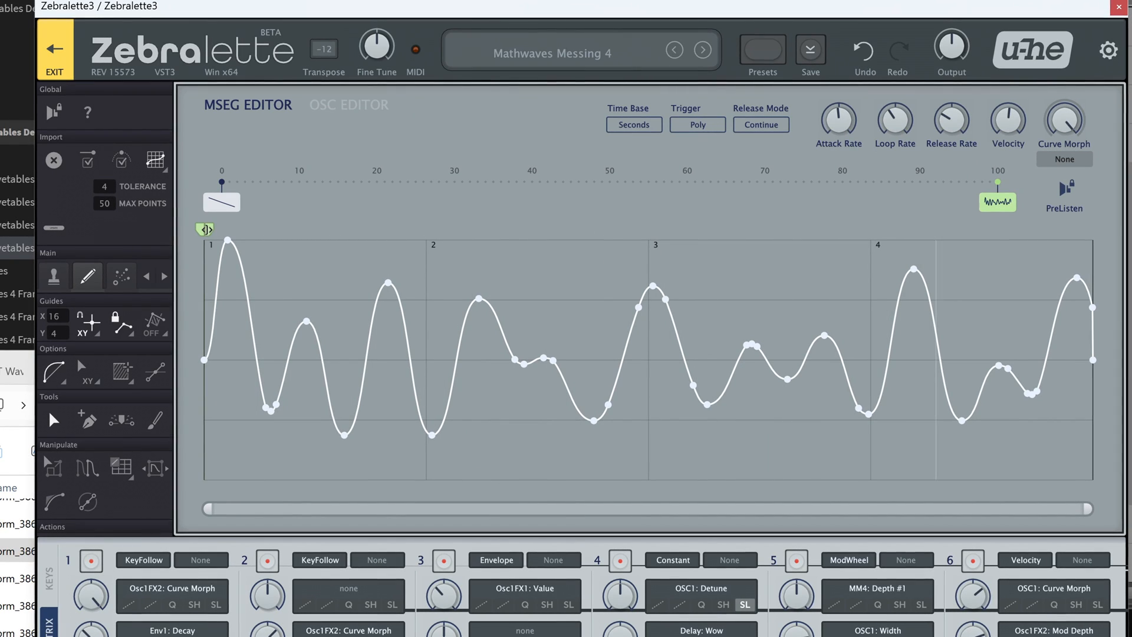
{"action": "mouse_move", "coordinate": [210, 229]}
{"action": "left_mouse_down"}
{"action": "mouse_move", "coordinate": [1110, 241]}
{"action": "mouse_move", "coordinate": [1101, 240]}
{"action": "left_mouse_up"}
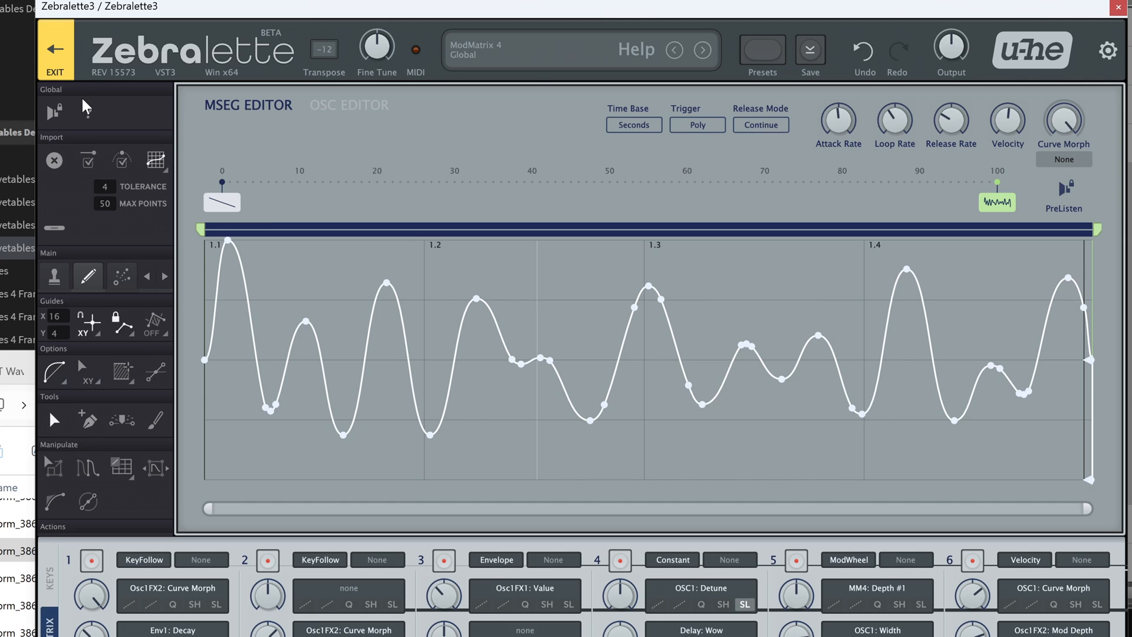
{"action": "left_click", "coordinate": [55, 50]}
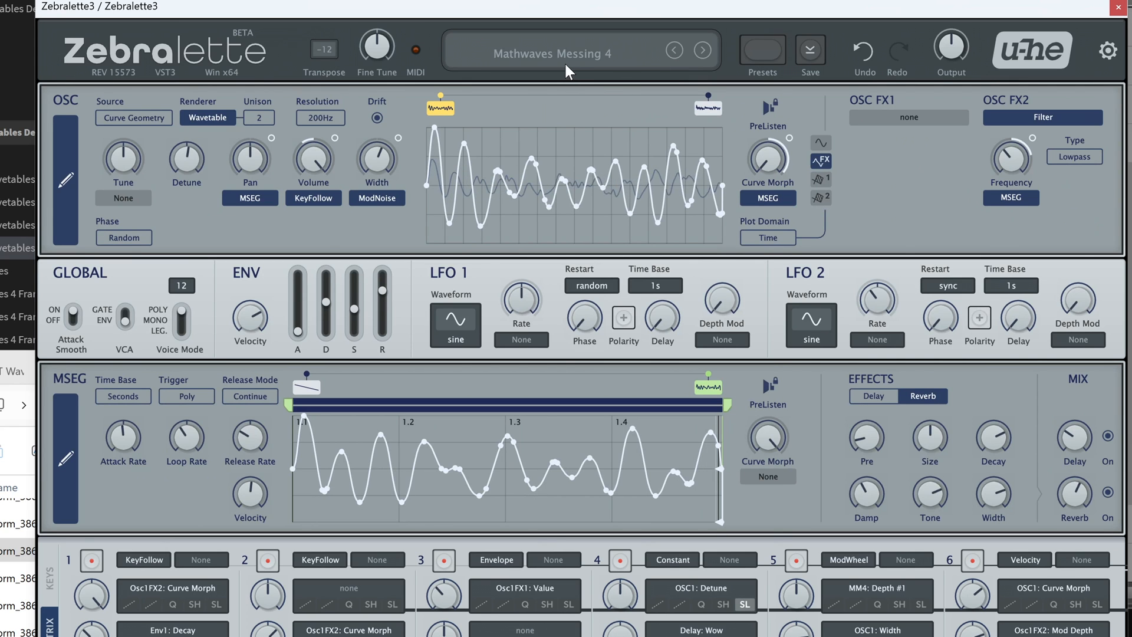
Load the Perrin 1 preset and display its oscillator curve at position 0
{"action": "left_click", "coordinate": [554, 44]}
{"action": "left_click", "coordinate": [673, 416]}
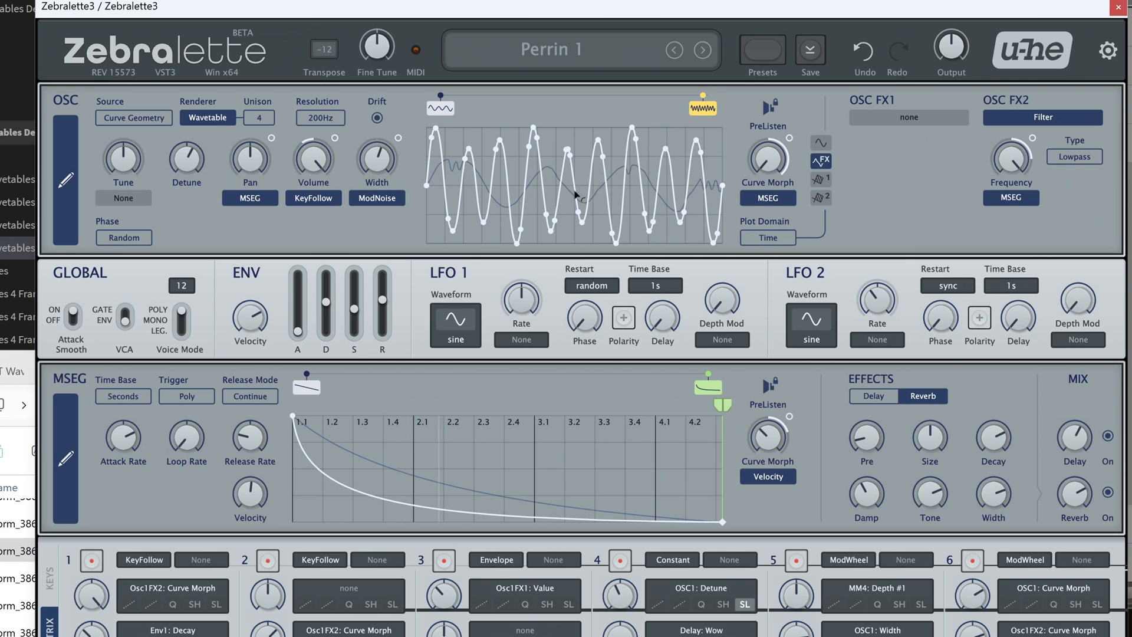
{"action": "left_click", "coordinate": [443, 108]}
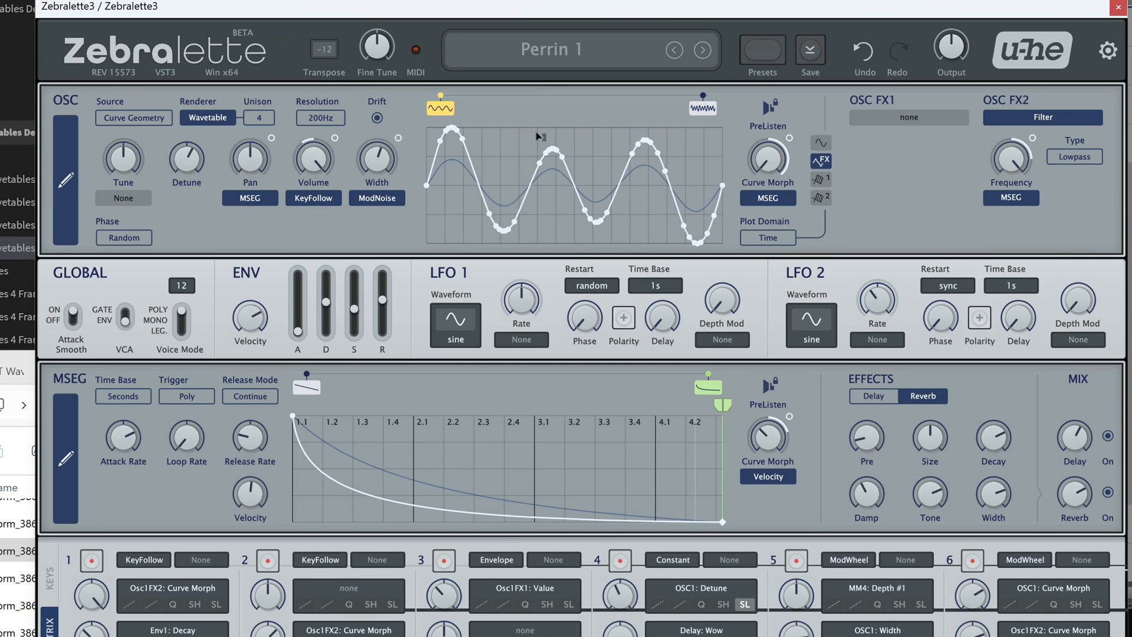
Load the Shark 1 preset, open its oscillator curve editor, and display the curves at positions 100 and 0
{"action": "left_click", "coordinate": [571, 64]}
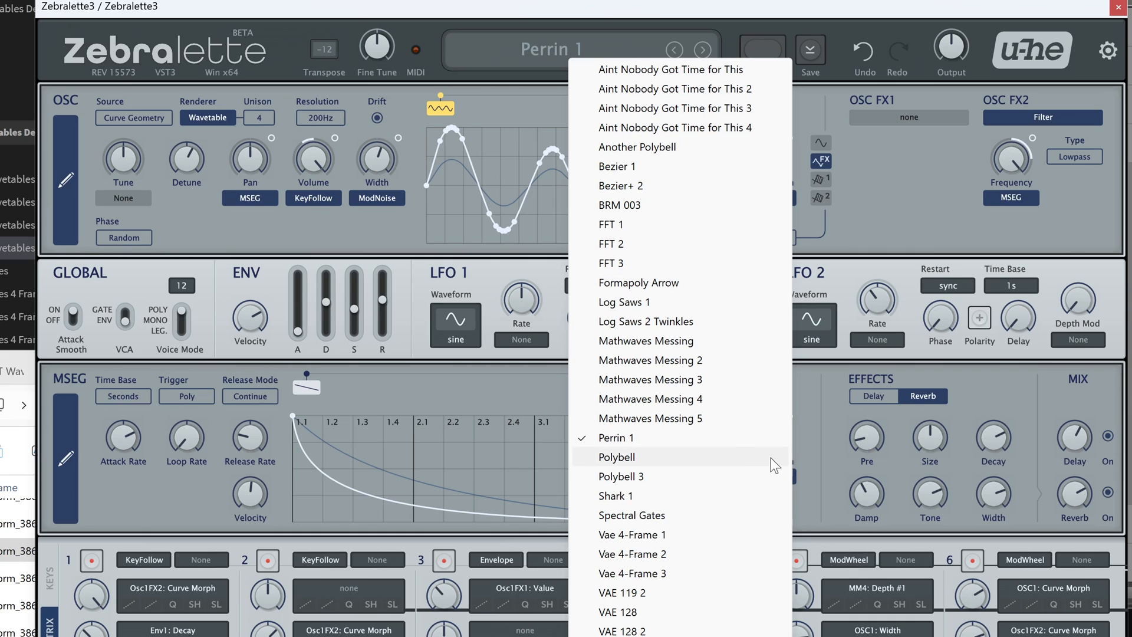
{"action": "left_click", "coordinate": [707, 497]}
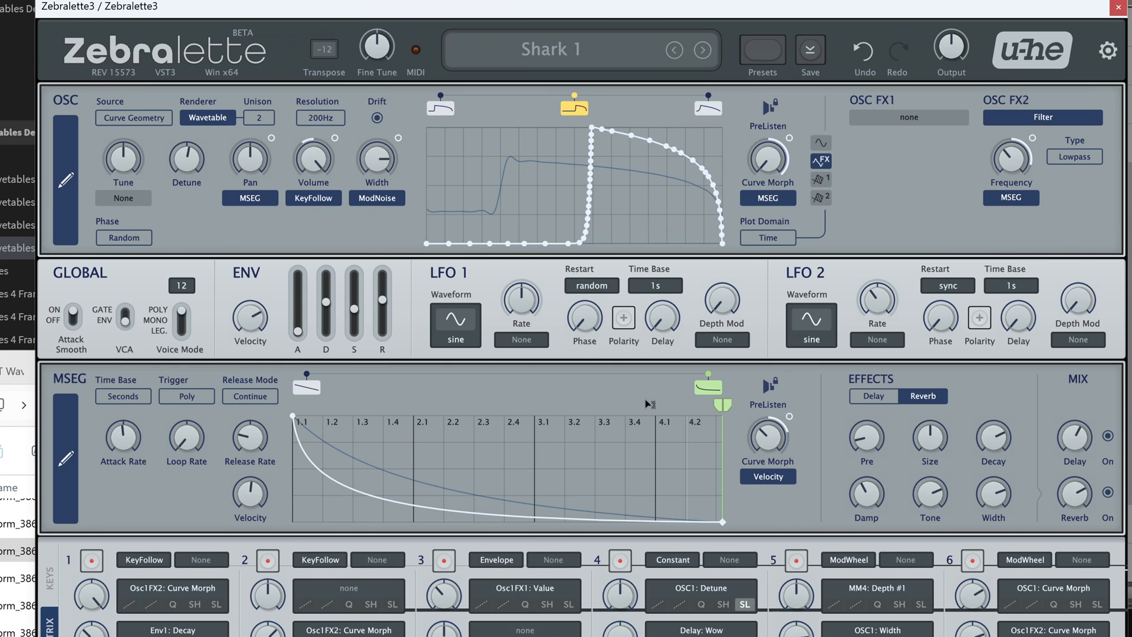
{"action": "left_click", "coordinate": [73, 174]}
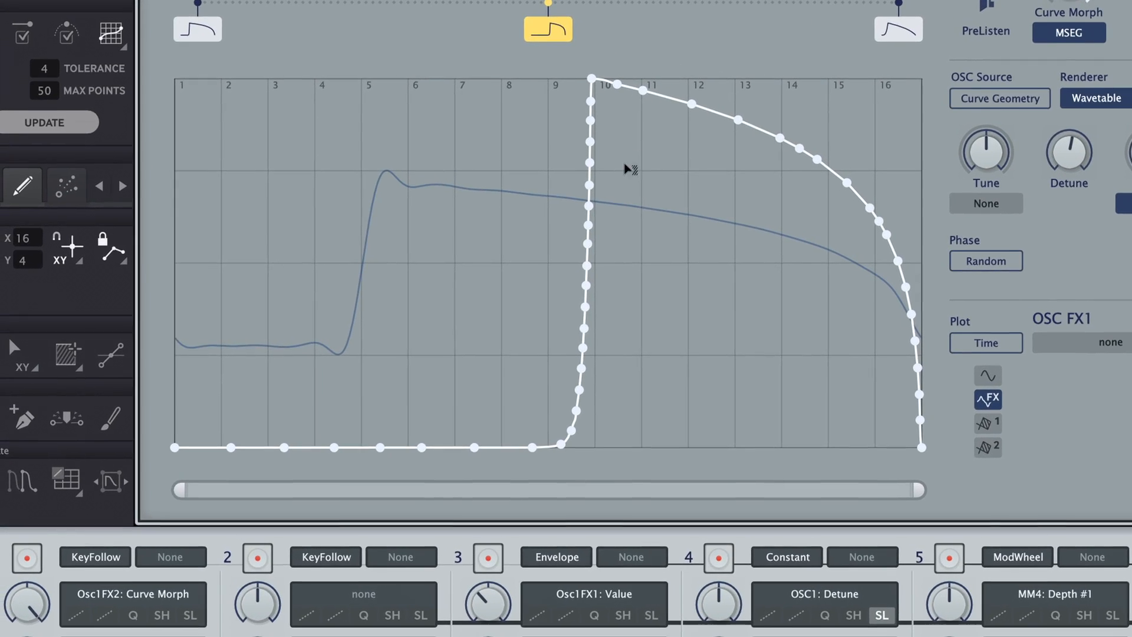
{"action": "left_click", "coordinate": [914, 39]}
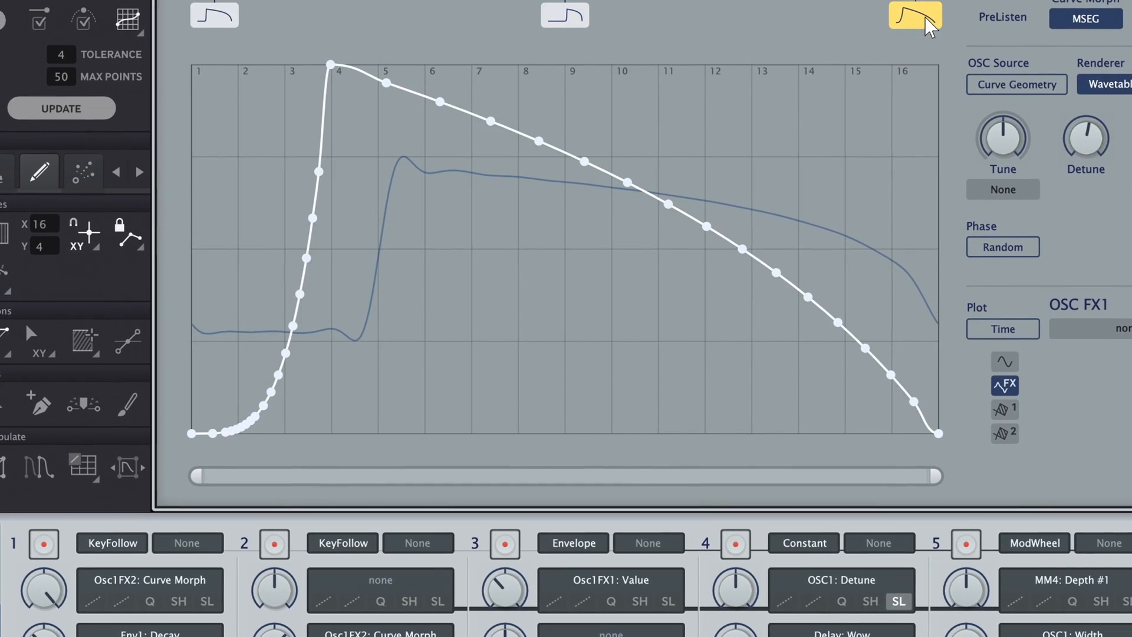
{"action": "left_click", "coordinate": [214, 17]}
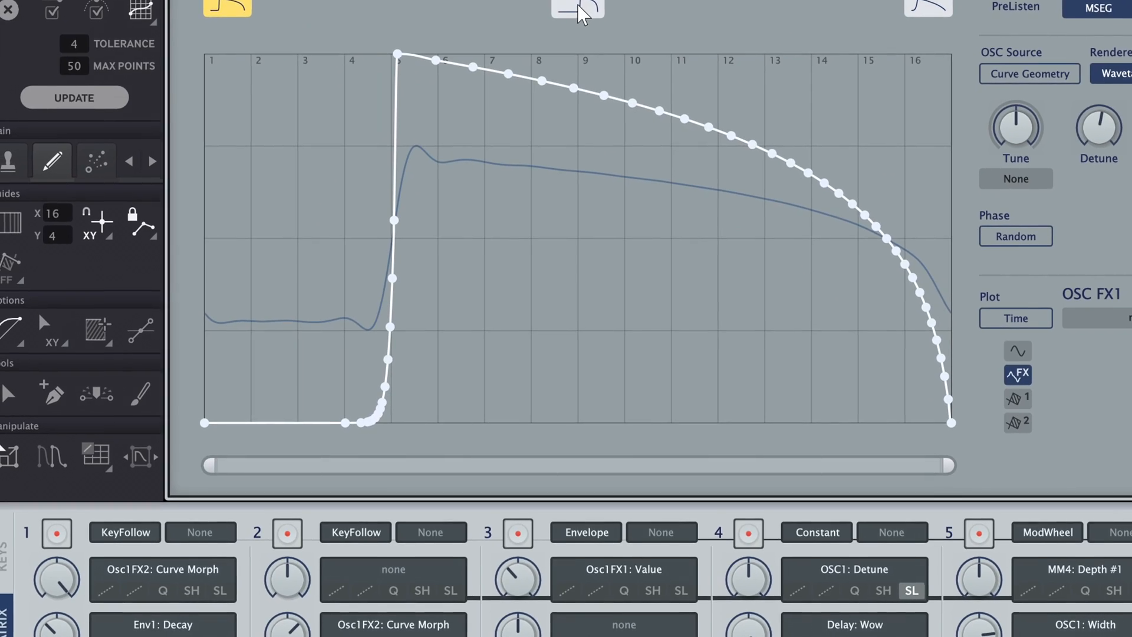
Pull a group of points on the upper slope of the position 0 curve down into a dip, and apply SinOMatic including both neighbouring points
{"action": "left_click_drag", "start_coordinate": [621, 91], "coordinate": [813, 206]}
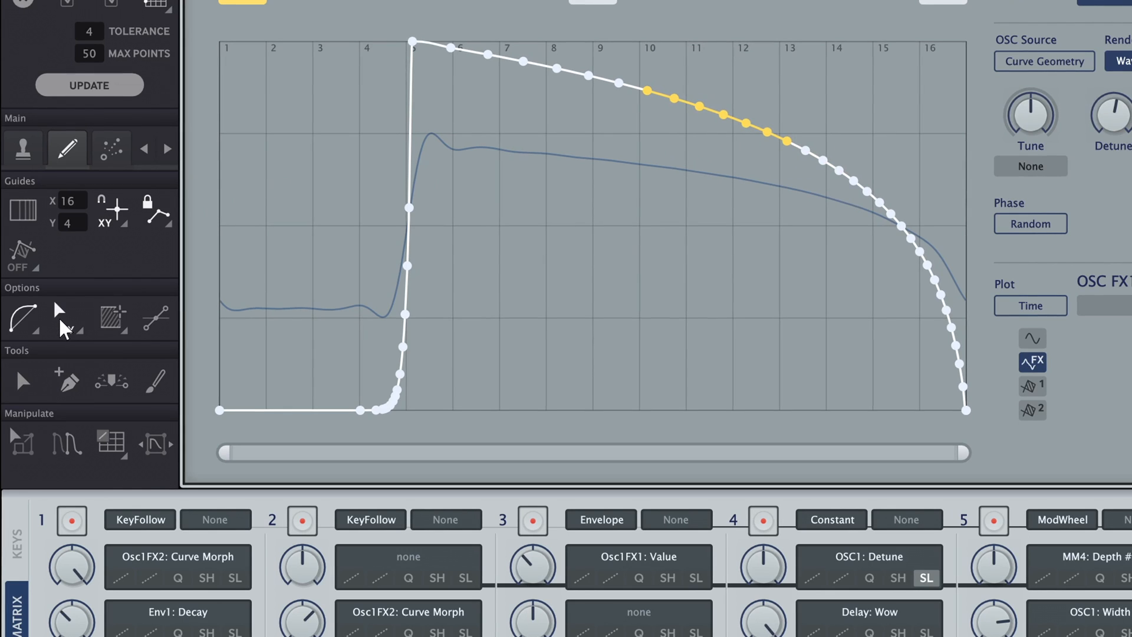
{"action": "left_click_drag", "start_coordinate": [723, 124], "coordinate": [648, 343]}
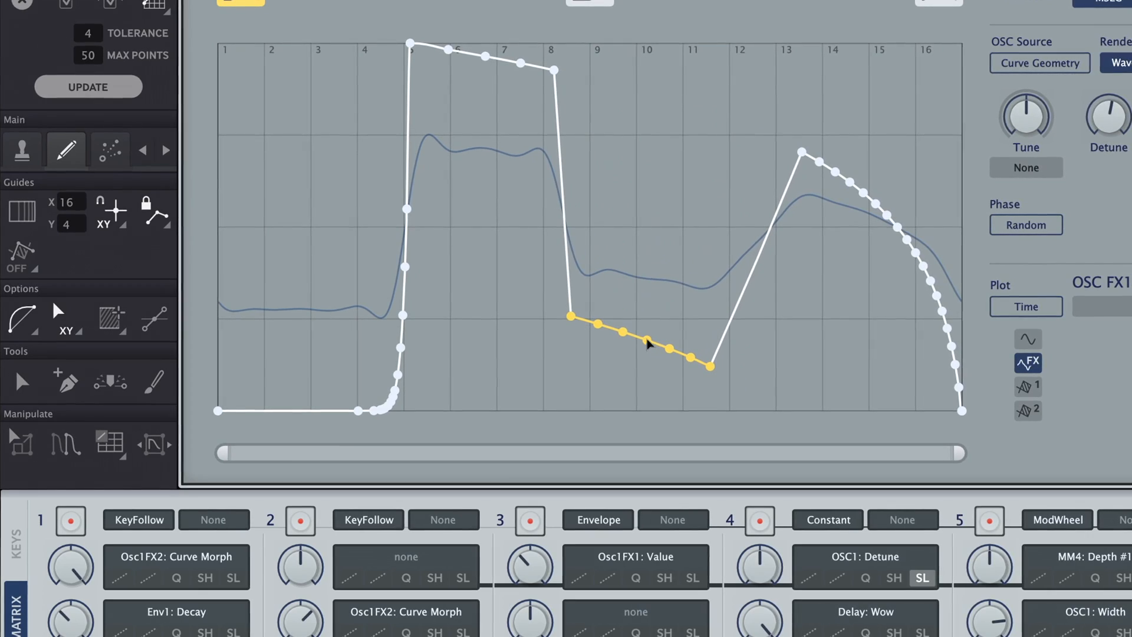
{"action": "left_click", "coordinate": [550, 72], "text": "shift"}
{"action": "left_click", "coordinate": [796, 154], "text": "shift"}
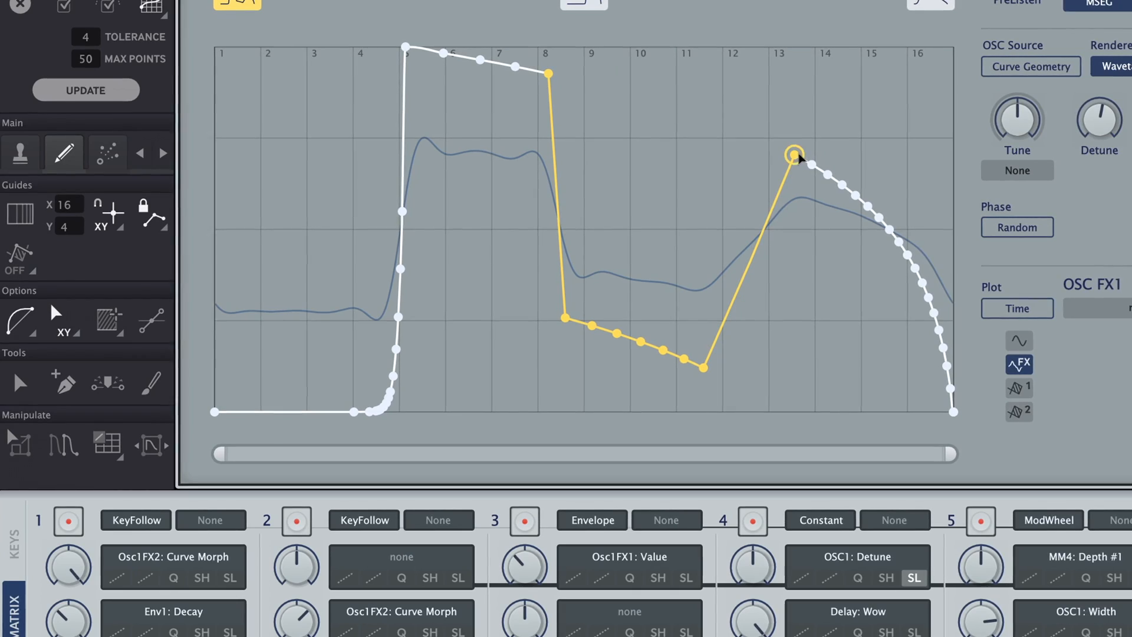
{"action": "right_click", "coordinate": [739, 262]}
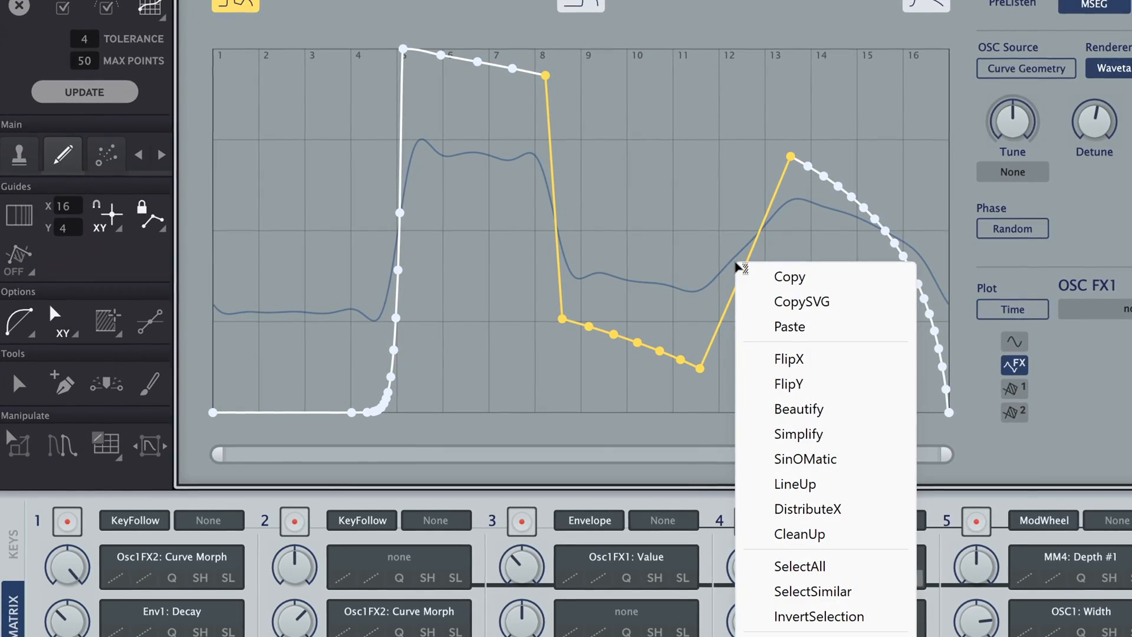
{"action": "left_click", "coordinate": [793, 460]}
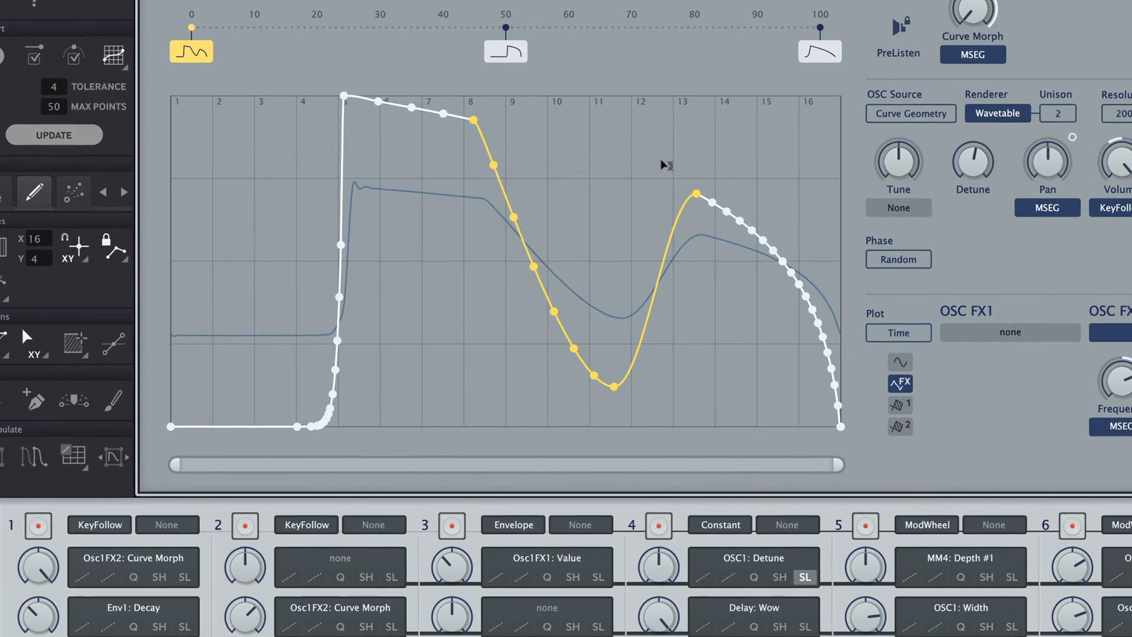
Pull a group of points on the upper slope of the position 50 curve down into a dip, and apply SinOMatic to those points
{"action": "left_click", "coordinate": [502, 53]}
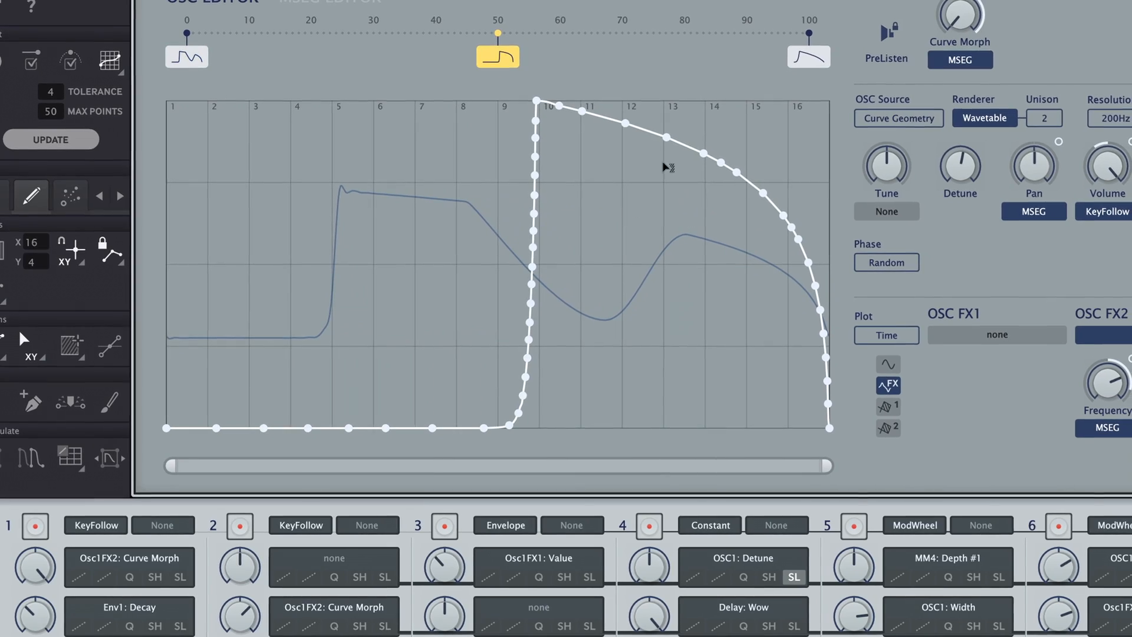
{"action": "left_click_drag", "start_coordinate": [652, 134], "coordinate": [769, 225]}
{"action": "left_click_drag", "start_coordinate": [707, 170], "coordinate": [678, 374]}
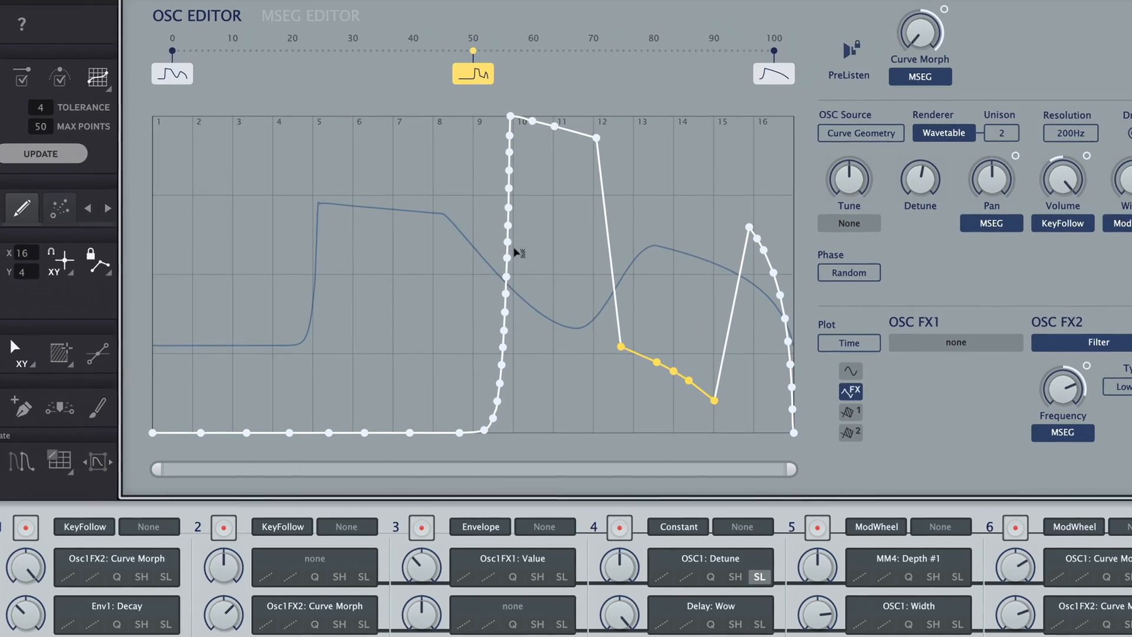
{"action": "left_click", "coordinate": [155, 85]}
{"action": "left_click", "coordinate": [470, 75]}
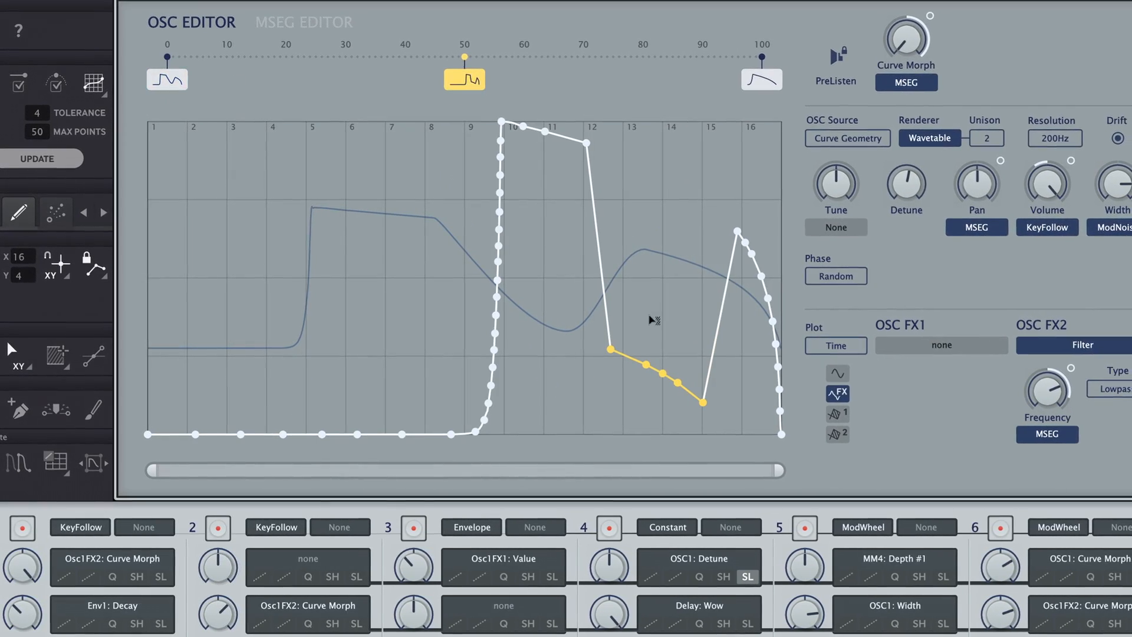
{"action": "right_click", "coordinate": [657, 382]}
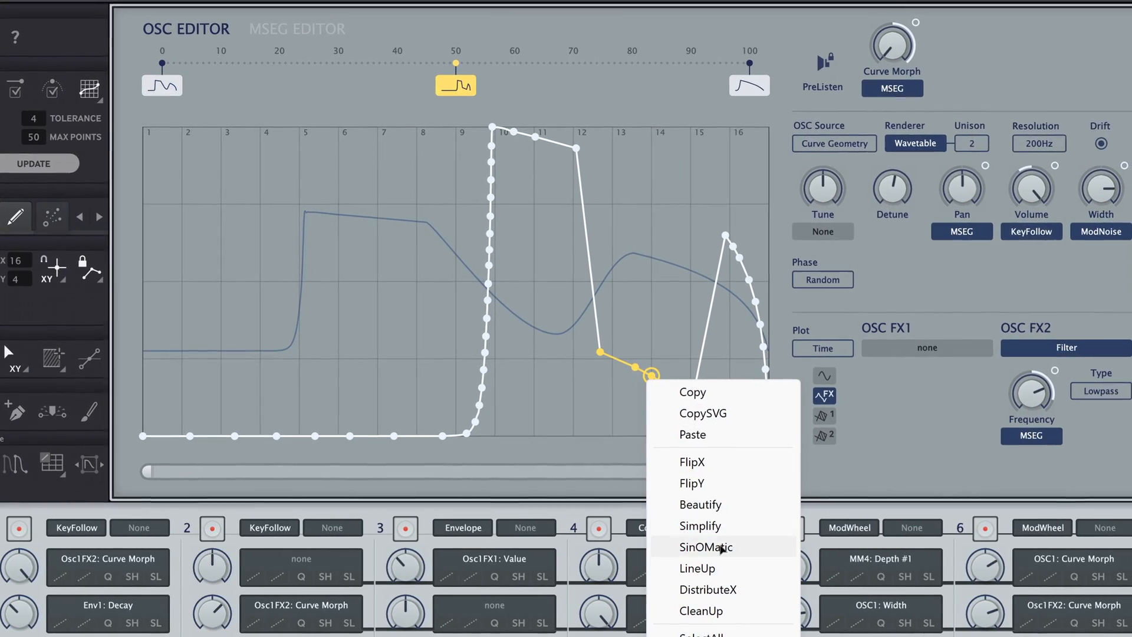
{"action": "left_click", "coordinate": [717, 545]}
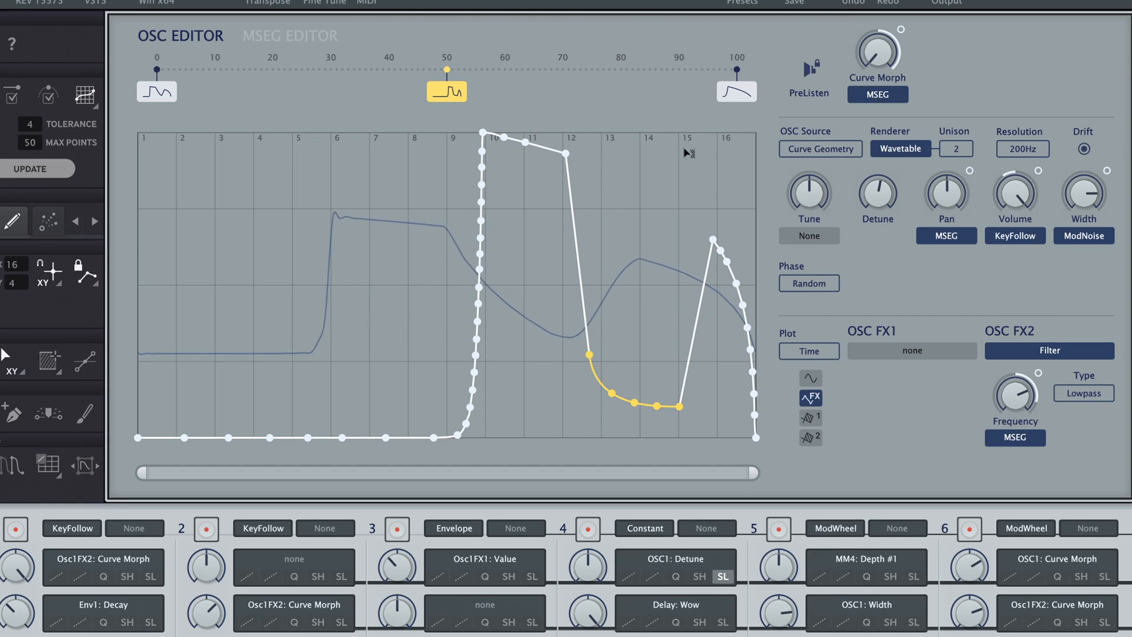
Load the Spectral Gates preset and display its middle curve and the curve at position 100
{"action": "left_click", "coordinate": [575, 1]}
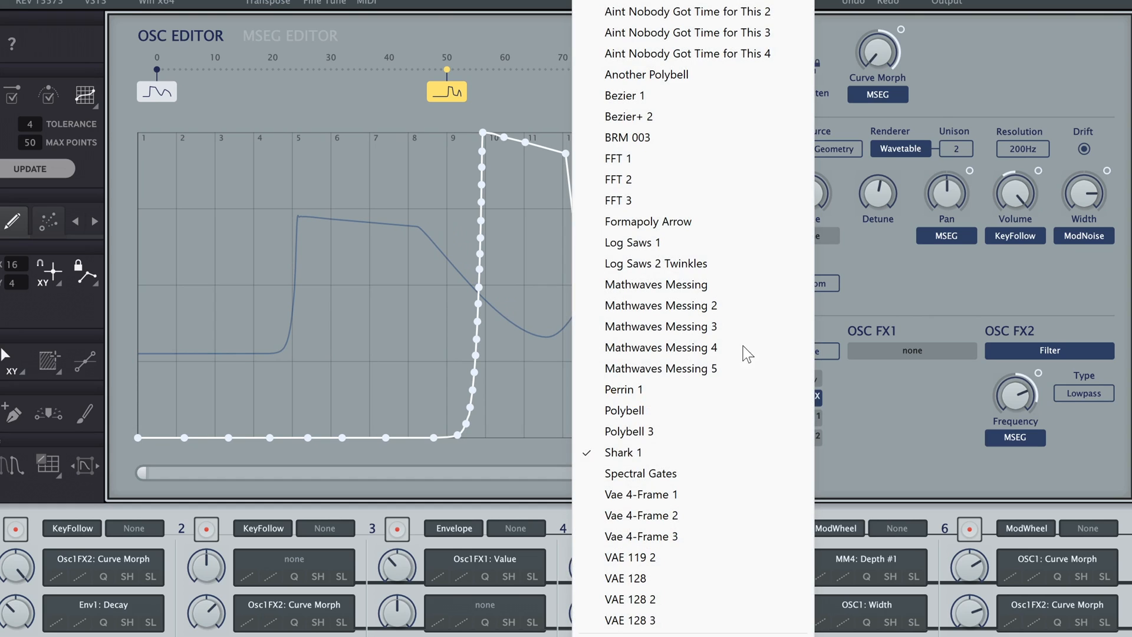
{"action": "left_click", "coordinate": [694, 472]}
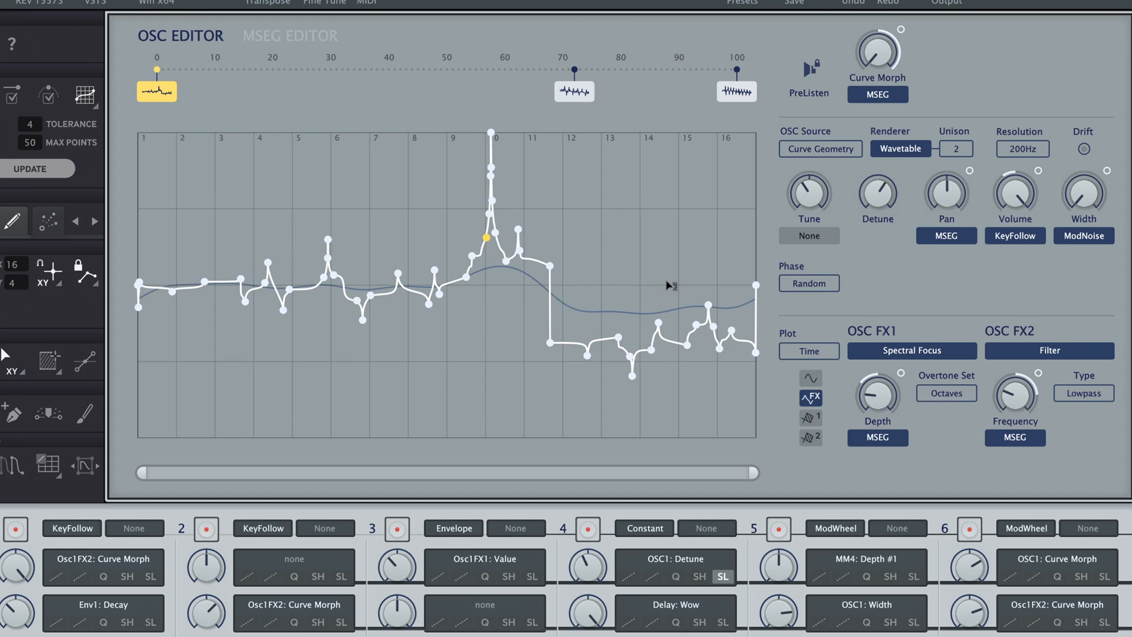
{"action": "left_click", "coordinate": [575, 92]}
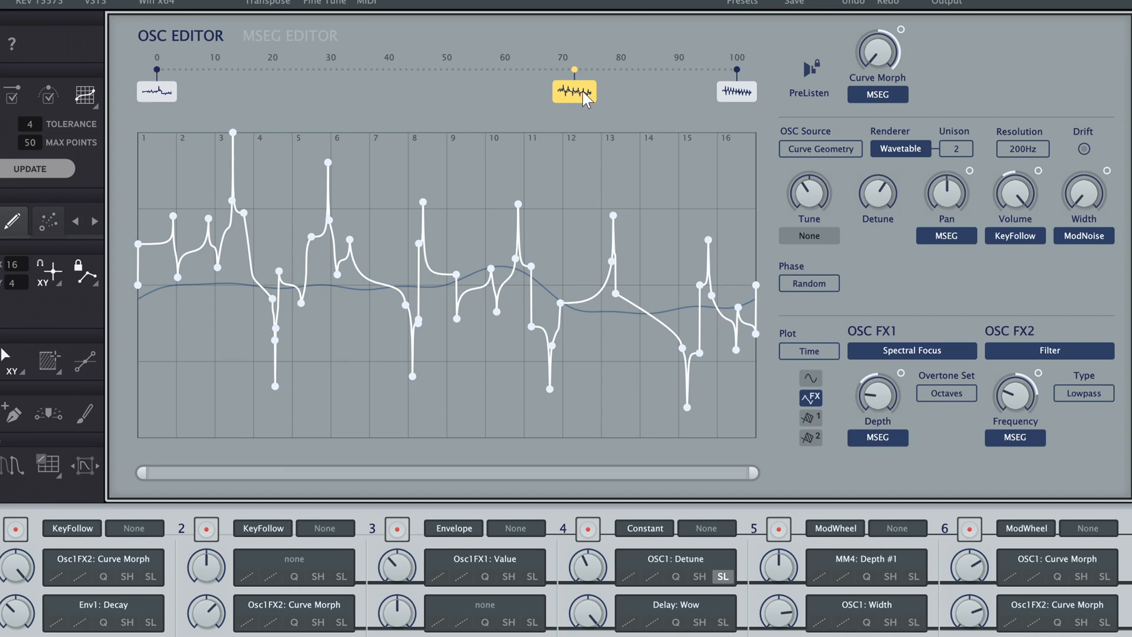
{"action": "left_click", "coordinate": [748, 93]}
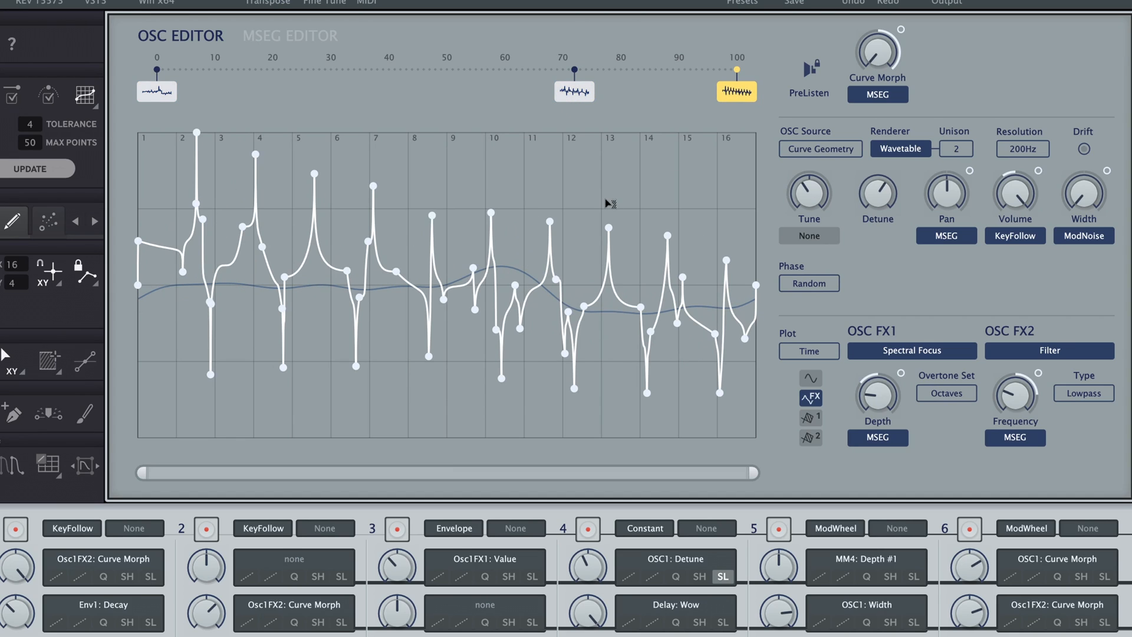
Audition the Spectral Gates middle curve and the curve at position 0 with PreListen on, and turn PreListen off
{"action": "left_click", "coordinate": [812, 71]}
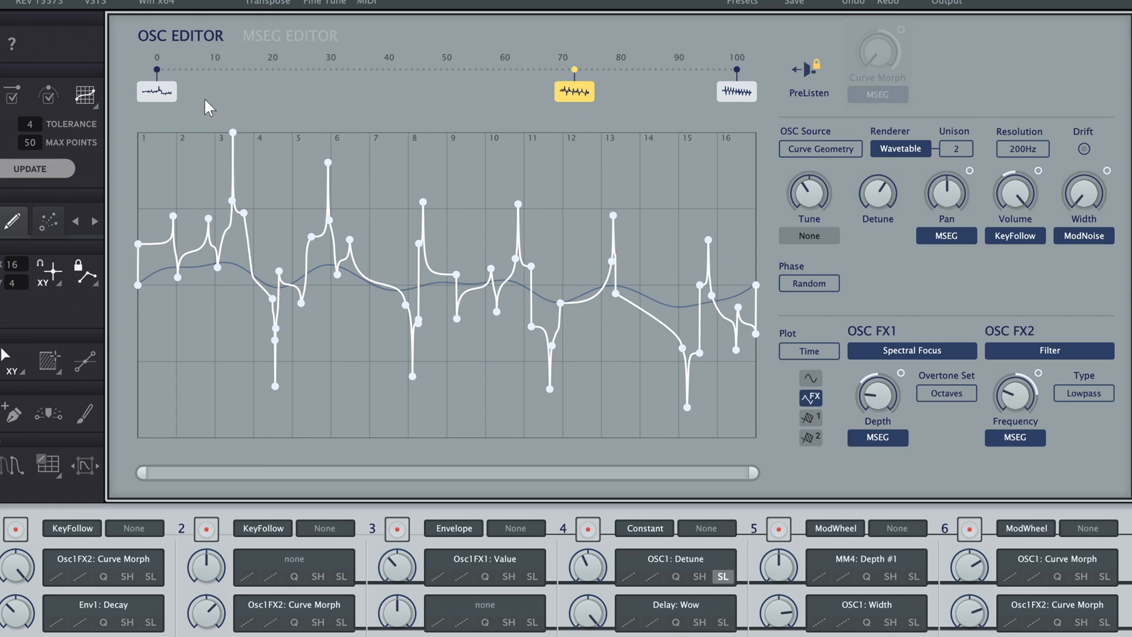
{"action": "left_click", "coordinate": [164, 98]}
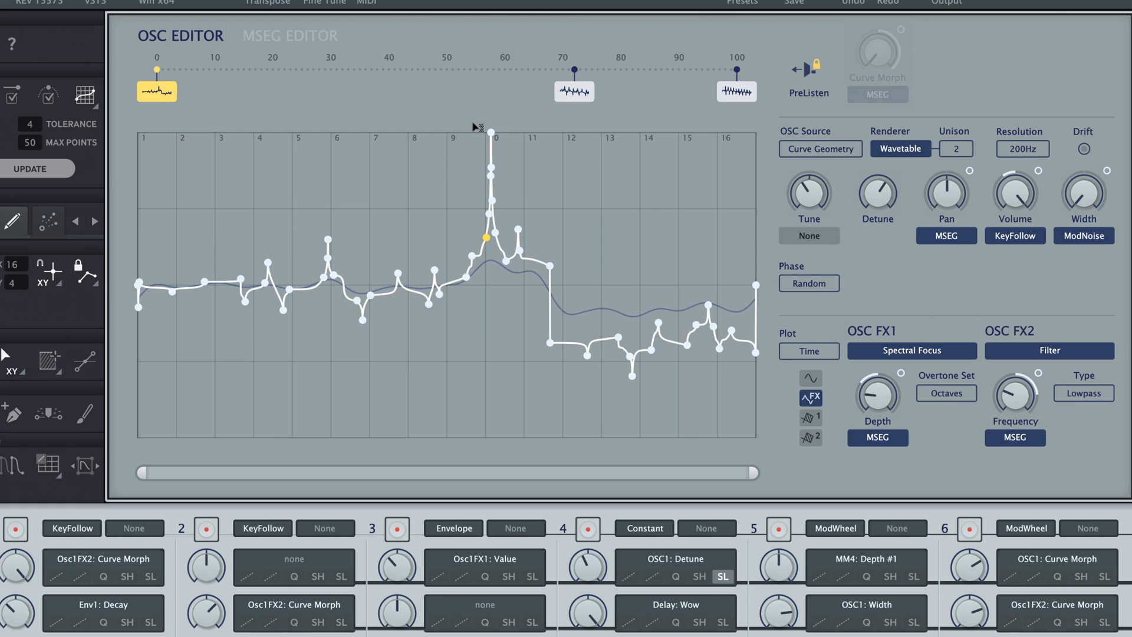
{"action": "left_click", "coordinate": [809, 68]}
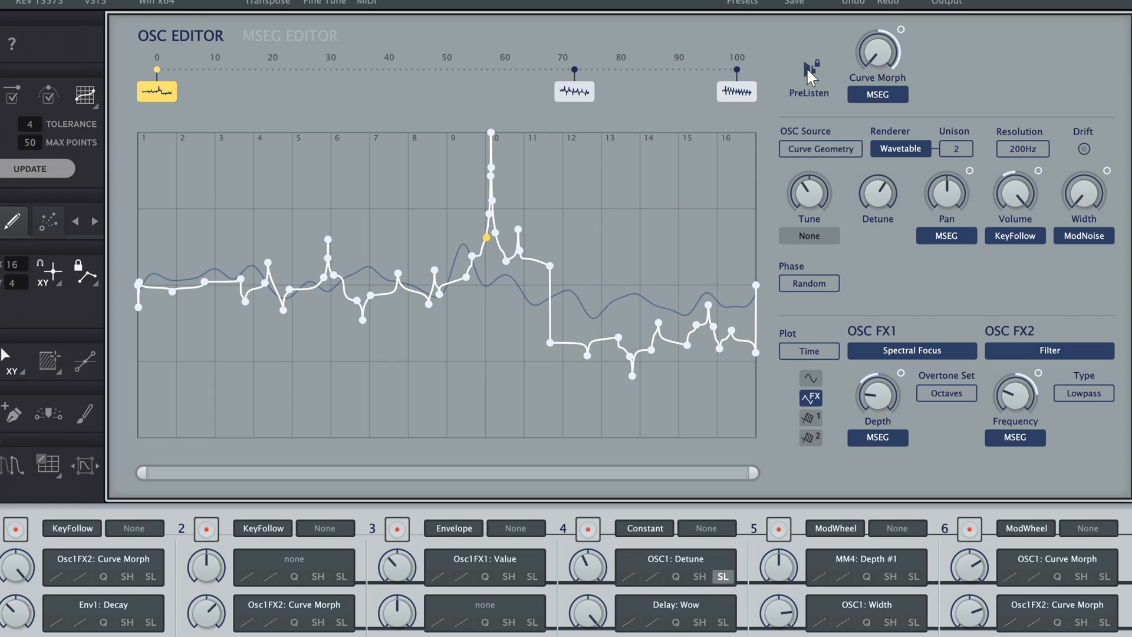
Load the Vae 4-Frame 2 preset in the oscillator curve editor
{"action": "left_click", "coordinate": [515, 0]}
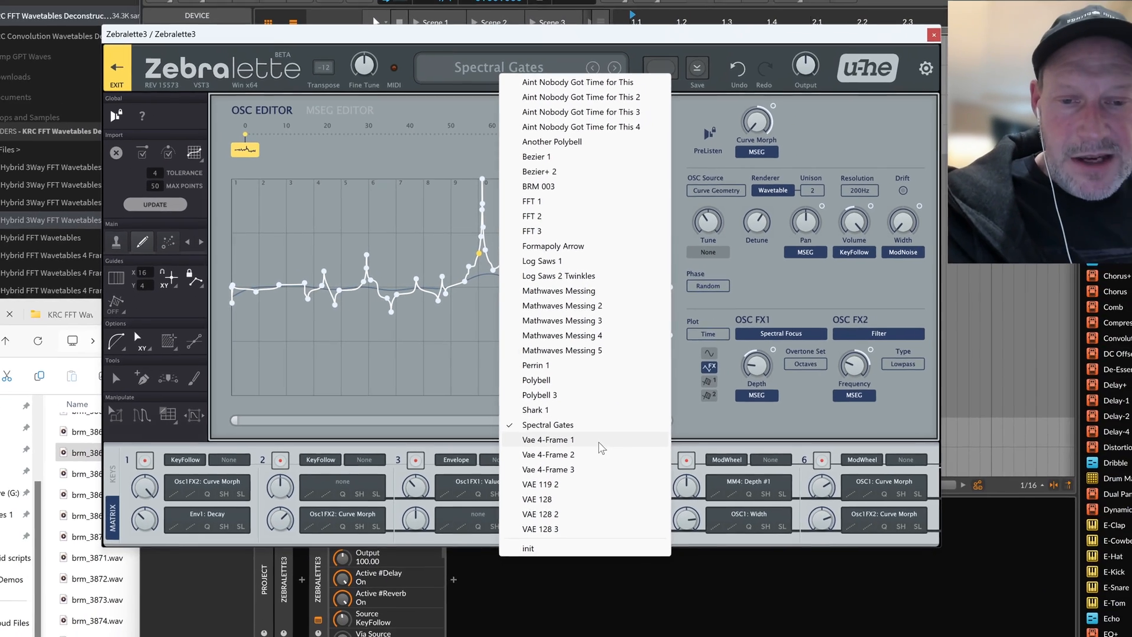
{"action": "left_click", "coordinate": [557, 457]}
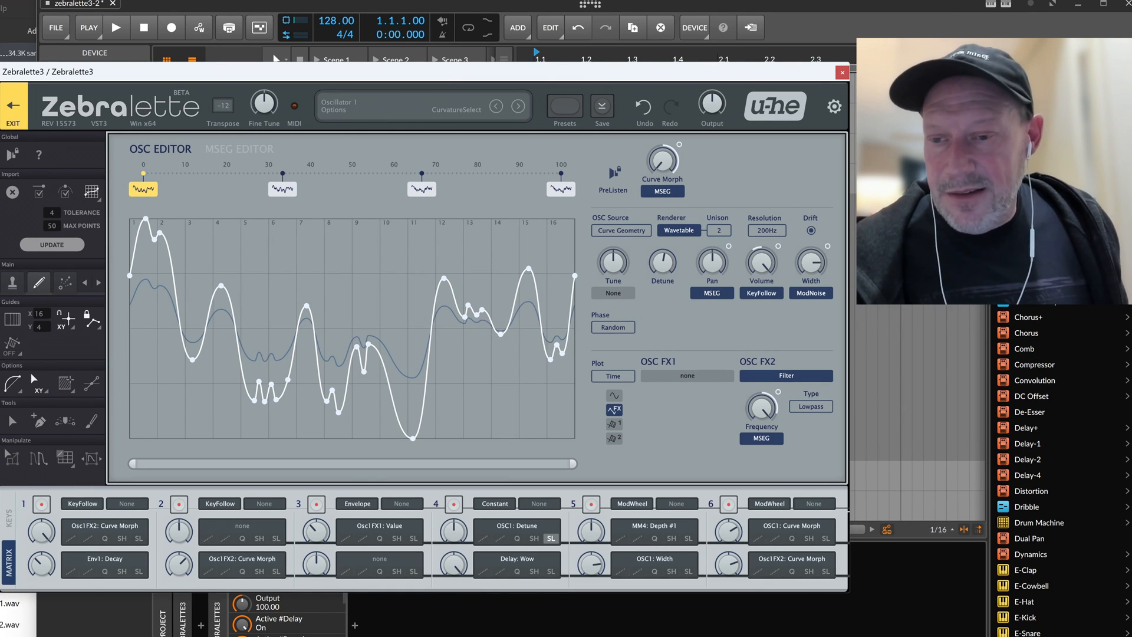
{"action": "key", "text": "alt+Tab"}
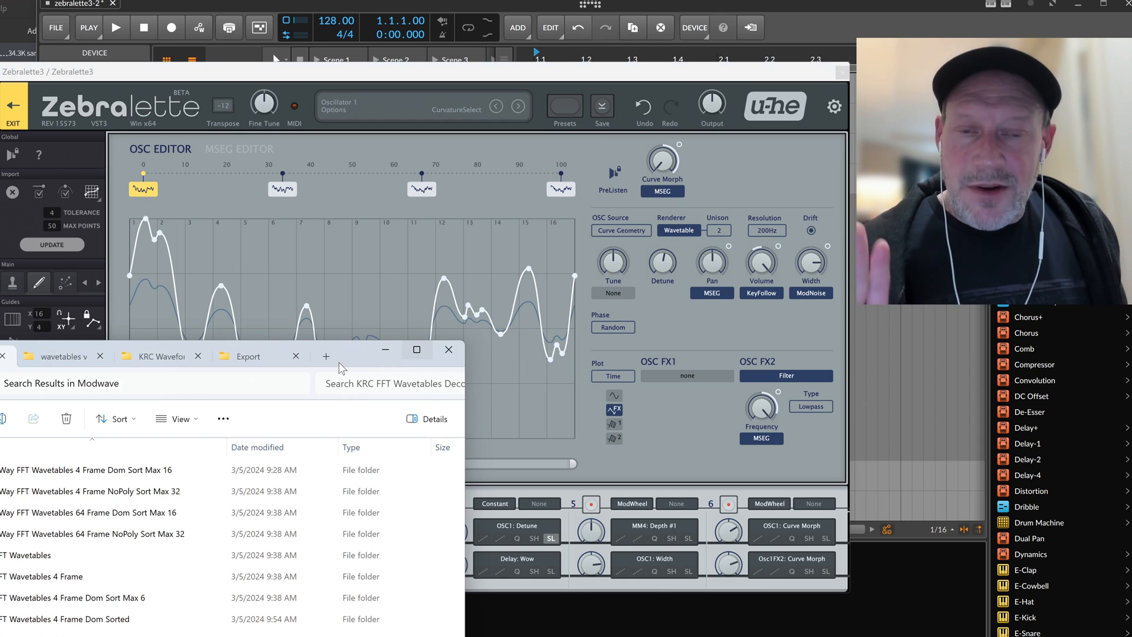
{"action": "left_click_drag", "start_coordinate": [353, 352], "coordinate": [360, 332]}
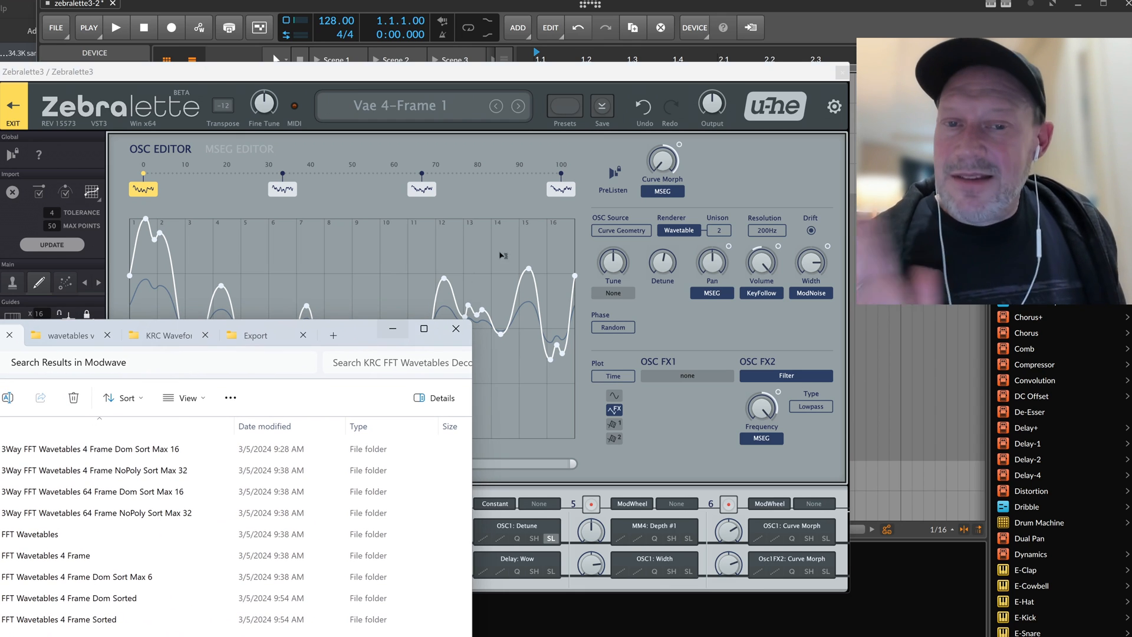
{"action": "left_click", "coordinate": [793, 188]}
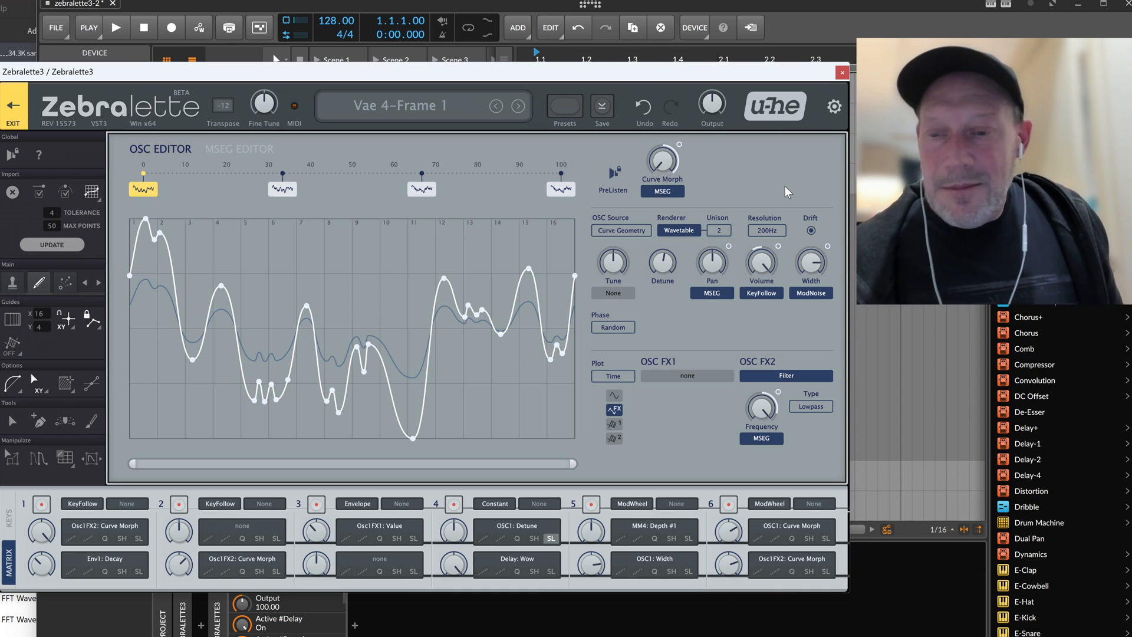
Switch to File Explorer, look through the open wavetable folders, and display the parent Modwave folder
{"action": "key", "text": "alt+Tab"}
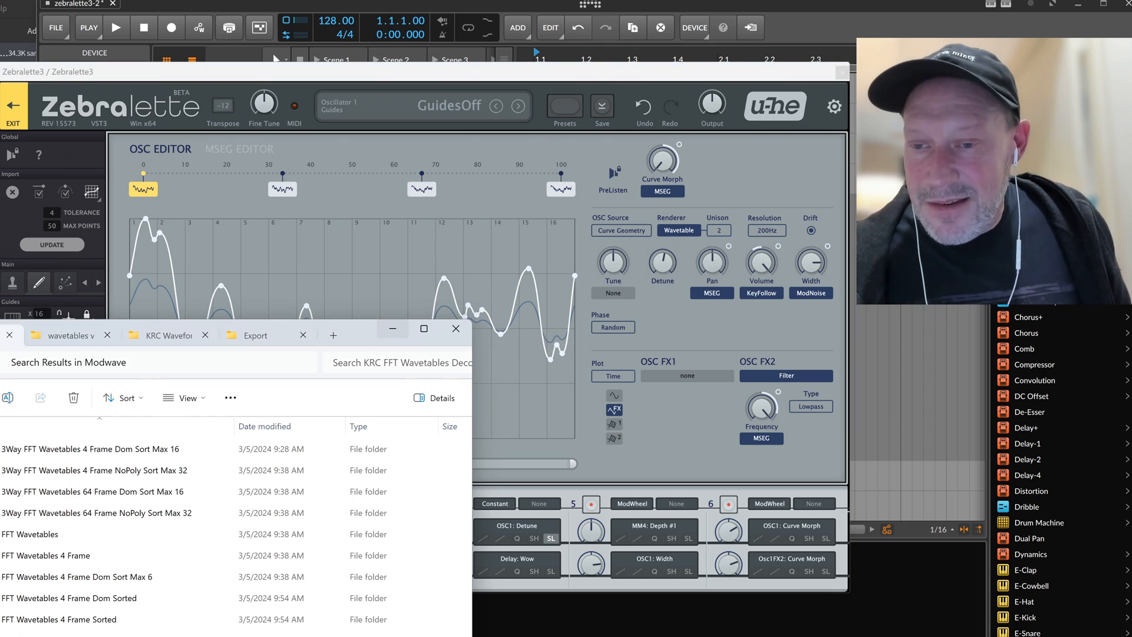
{"action": "left_click", "coordinate": [68, 335]}
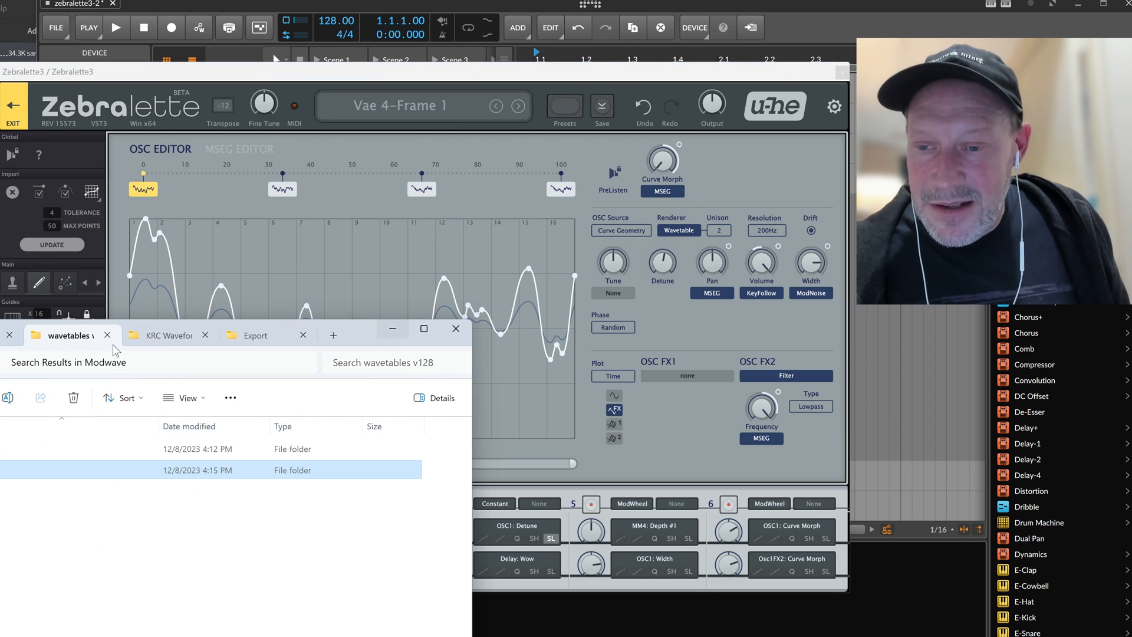
{"action": "left_click", "coordinate": [162, 330]}
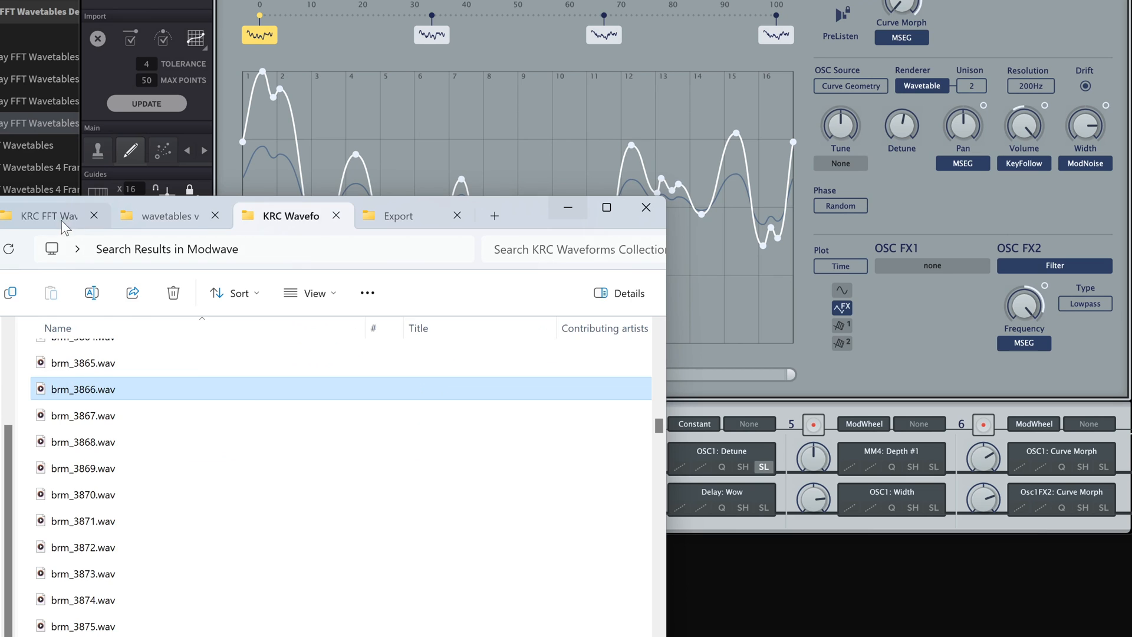
{"action": "left_click", "coordinate": [1, 335]}
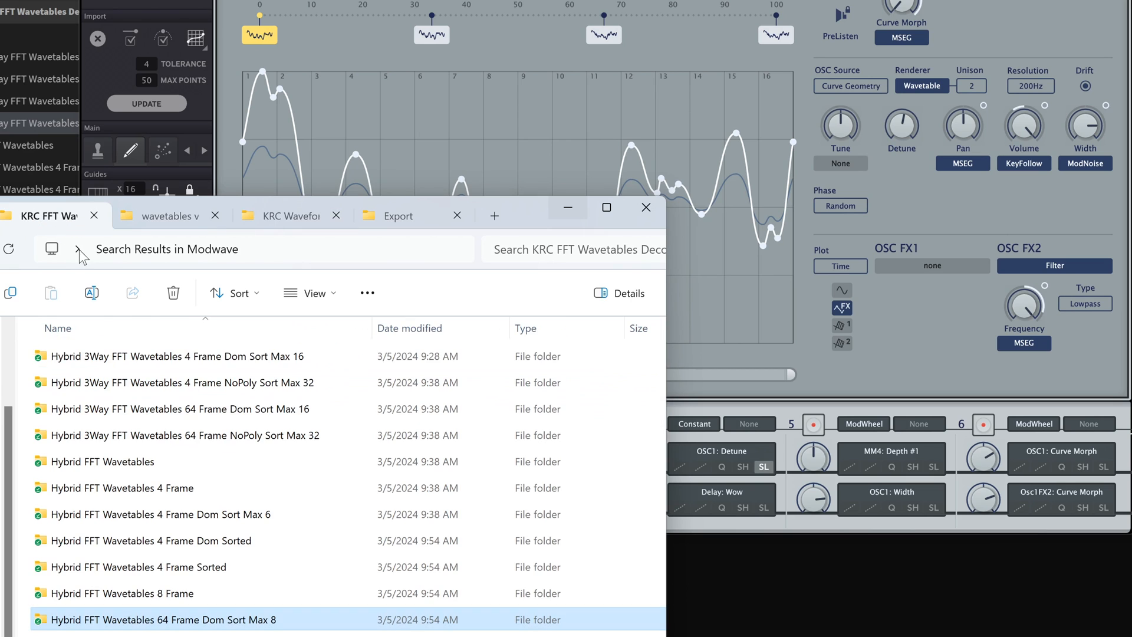
{"action": "left_click", "coordinate": [0, 249]}
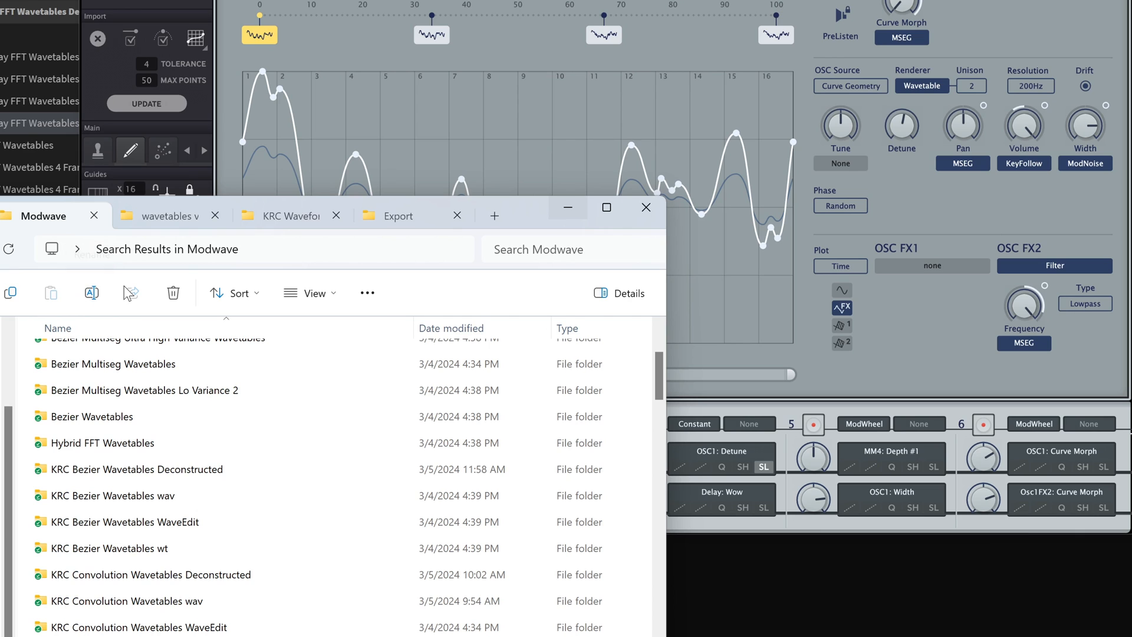
{"action": "left_click_drag", "start_coordinate": [532, 220], "coordinate": [577, 126]}
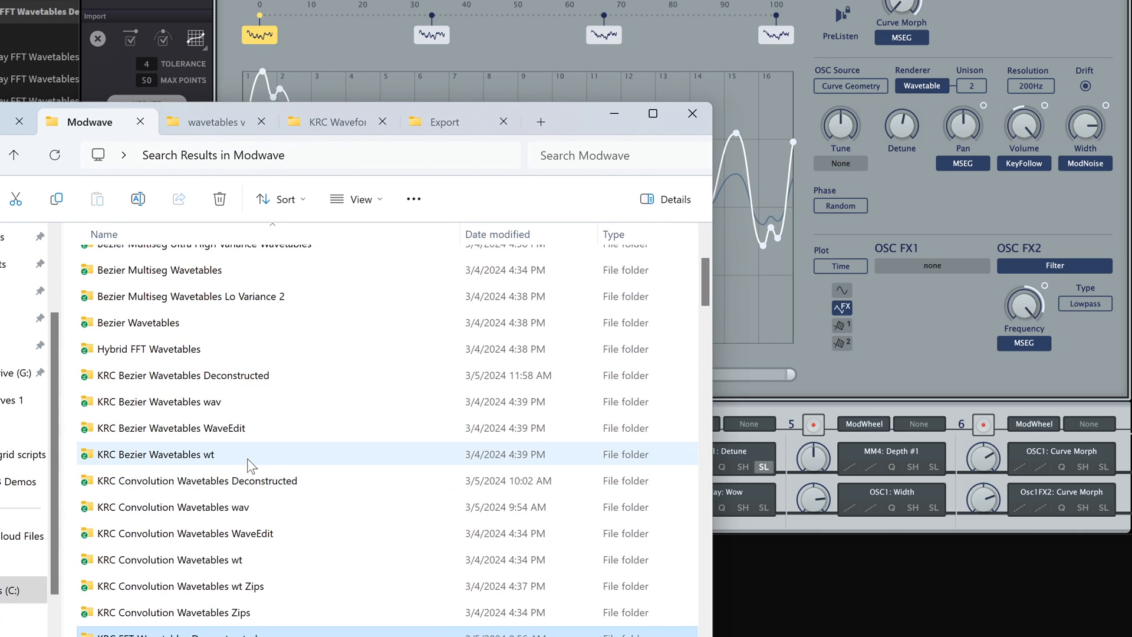
Look through the wavetable folders in Modwave and open the VAE 128 Deconstructed folder
{"action": "mouse_move", "coordinate": [248, 458]}
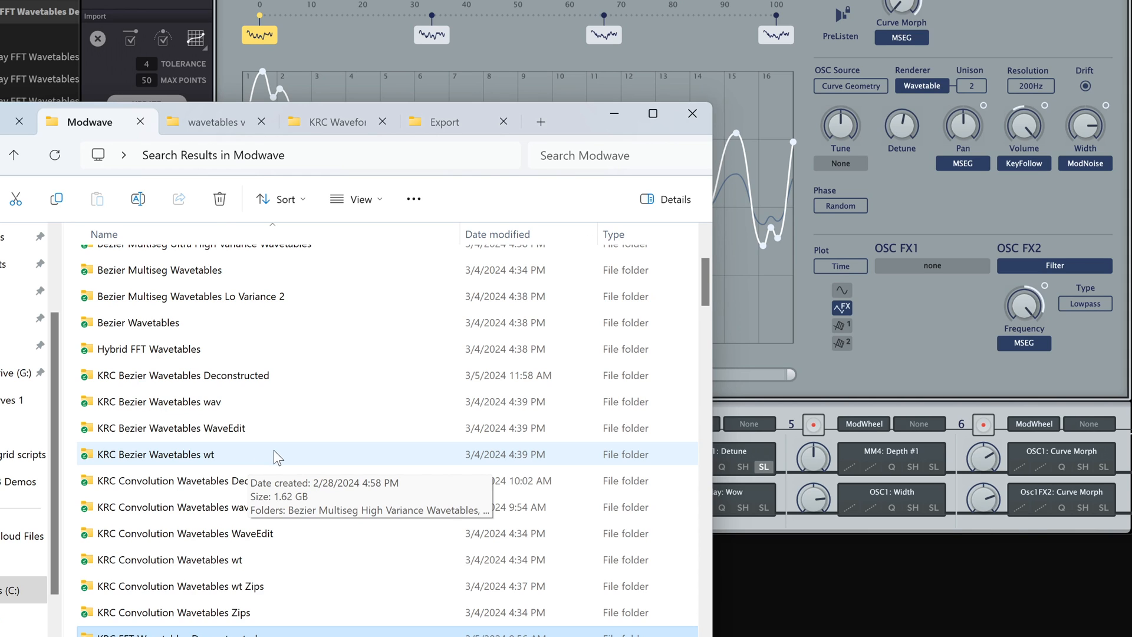
{"action": "scroll", "coordinate": [274, 451], "scroll_direction": "down", "scroll_amount": 2}
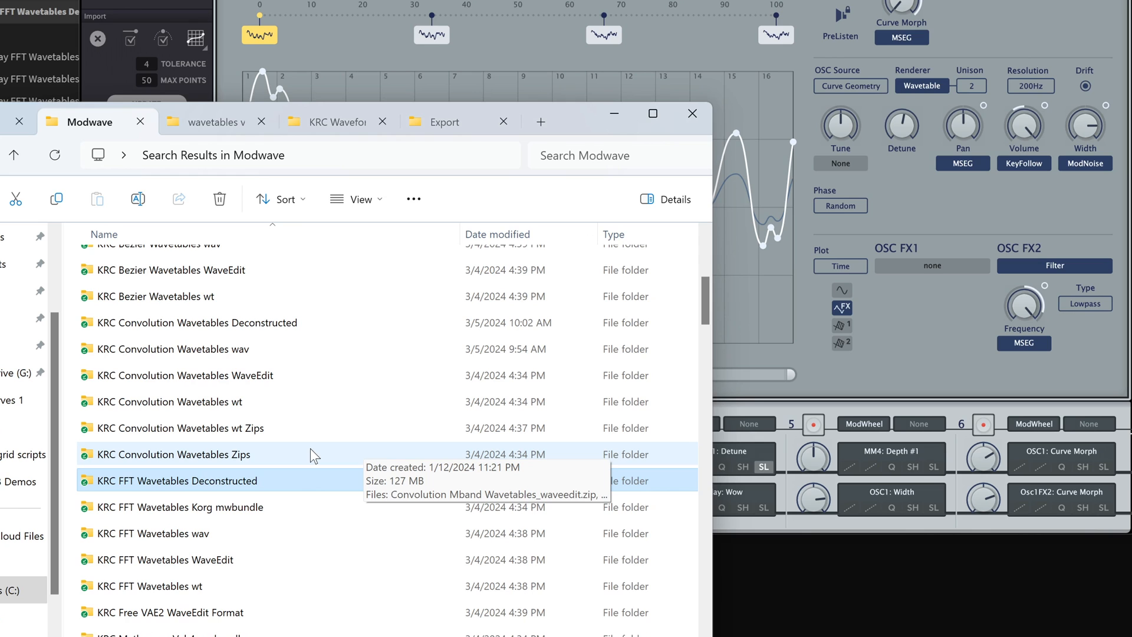
{"action": "scroll", "coordinate": [322, 452], "scroll_direction": "down", "scroll_amount": 7}
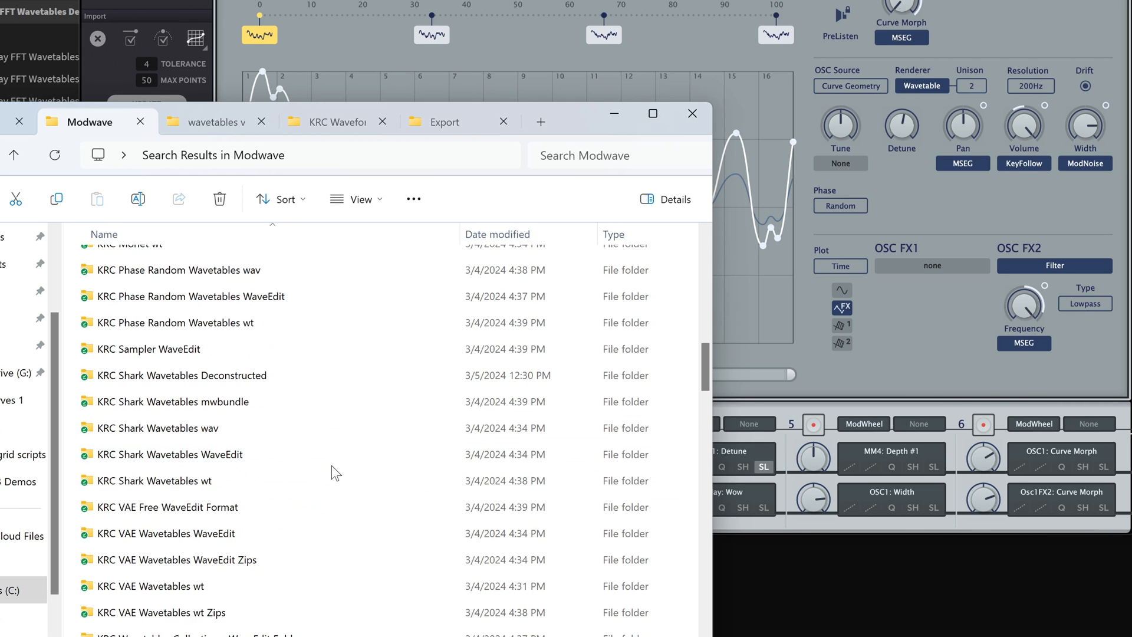
{"action": "scroll", "coordinate": [331, 465], "scroll_direction": "down", "scroll_amount": 7}
{"action": "scroll", "coordinate": [334, 461], "scroll_direction": "up", "scroll_amount": 2}
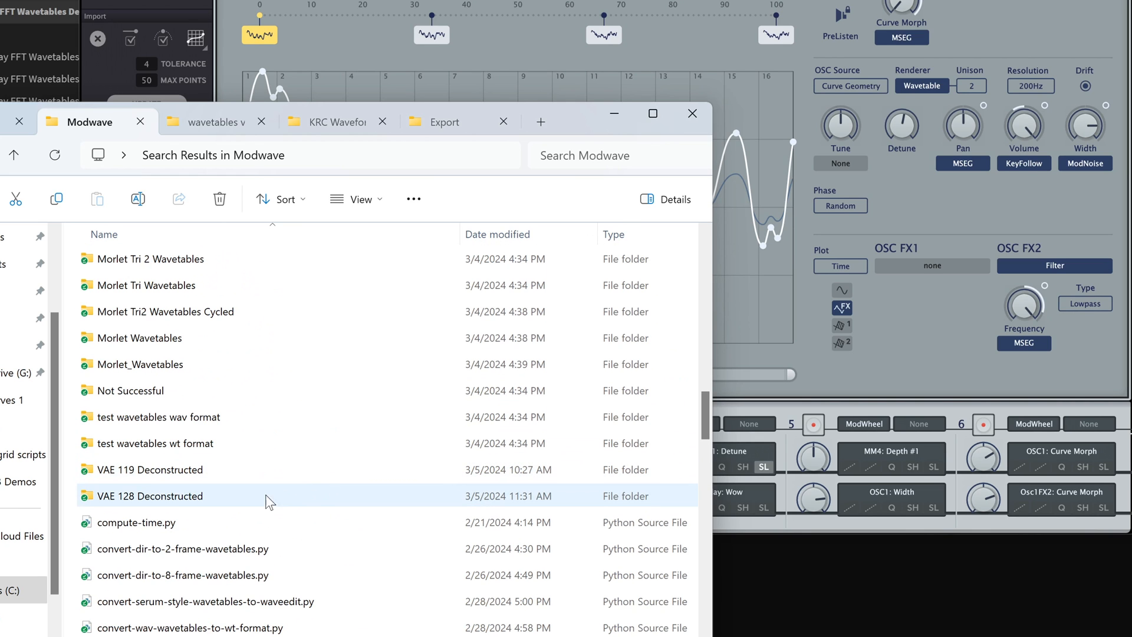
{"action": "double_click", "coordinate": [171, 496]}
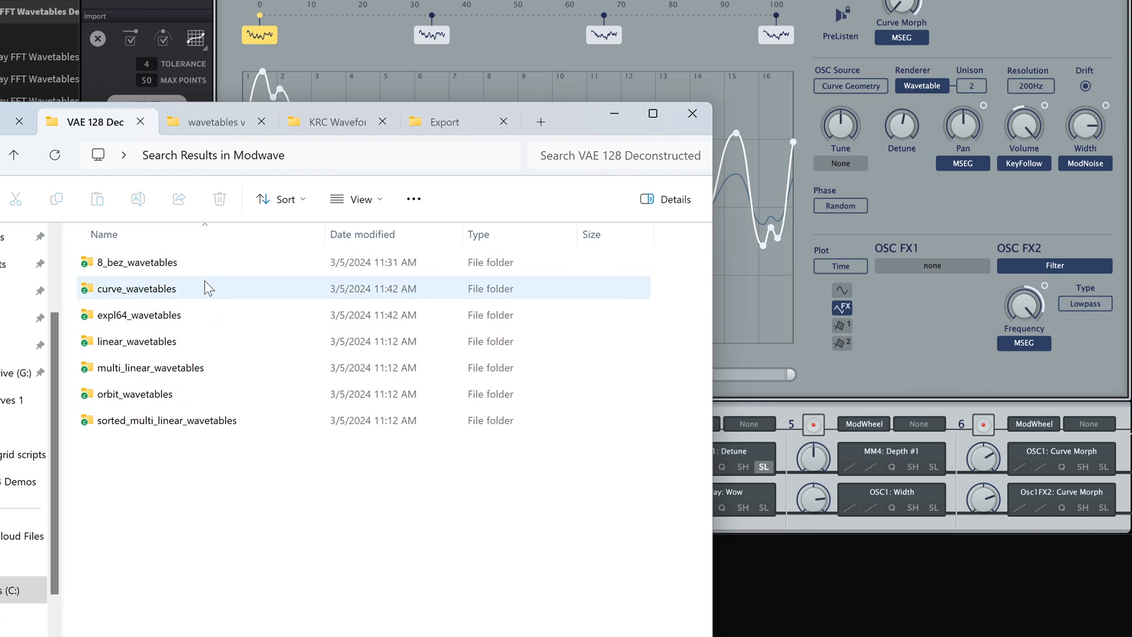
Open the bez_vae_v1.28.5_dims112_b512_0 folder inside 8_bez_wavetables and widen the Name column to show the full WAV file names
{"action": "double_click", "coordinate": [173, 267]}
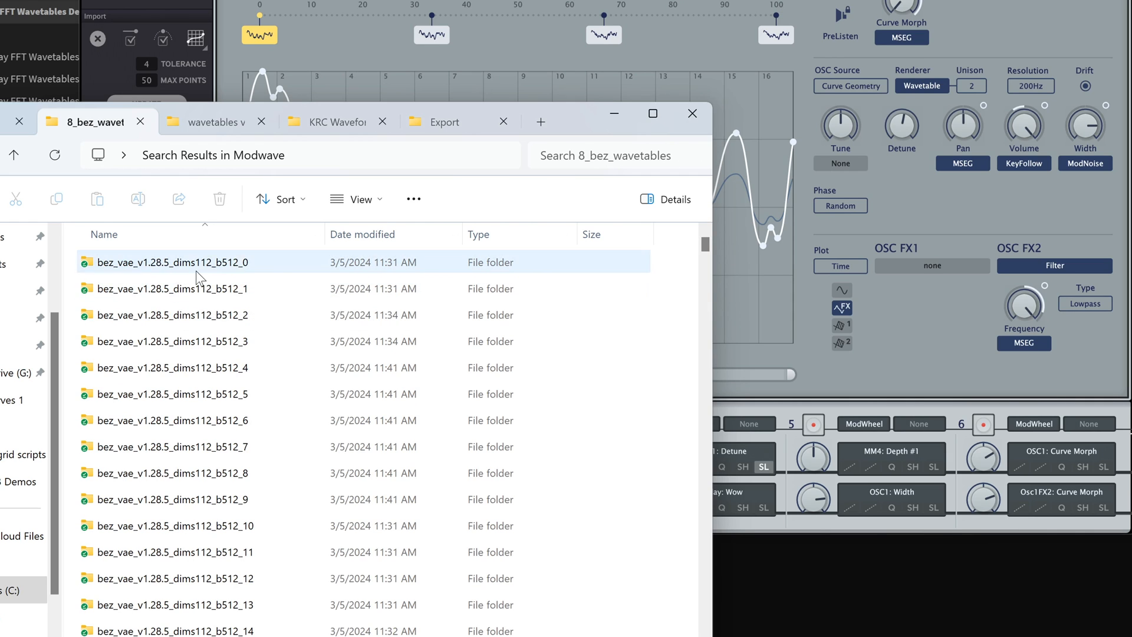
{"action": "double_click", "coordinate": [181, 266]}
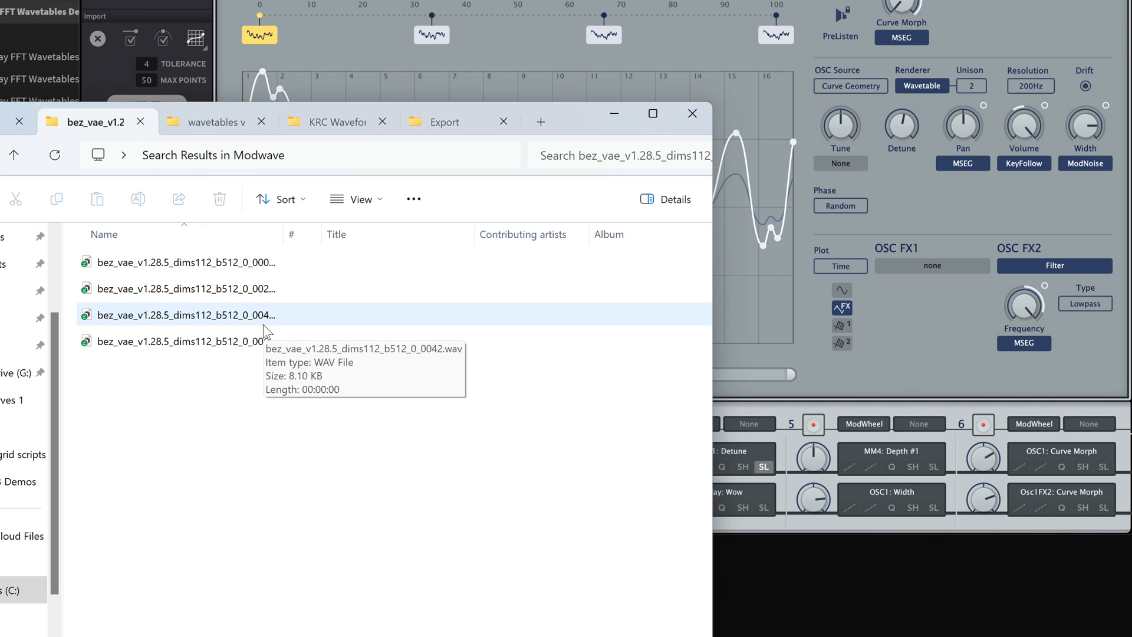
{"action": "left_click_drag", "start_coordinate": [284, 236], "coordinate": [354, 236]}
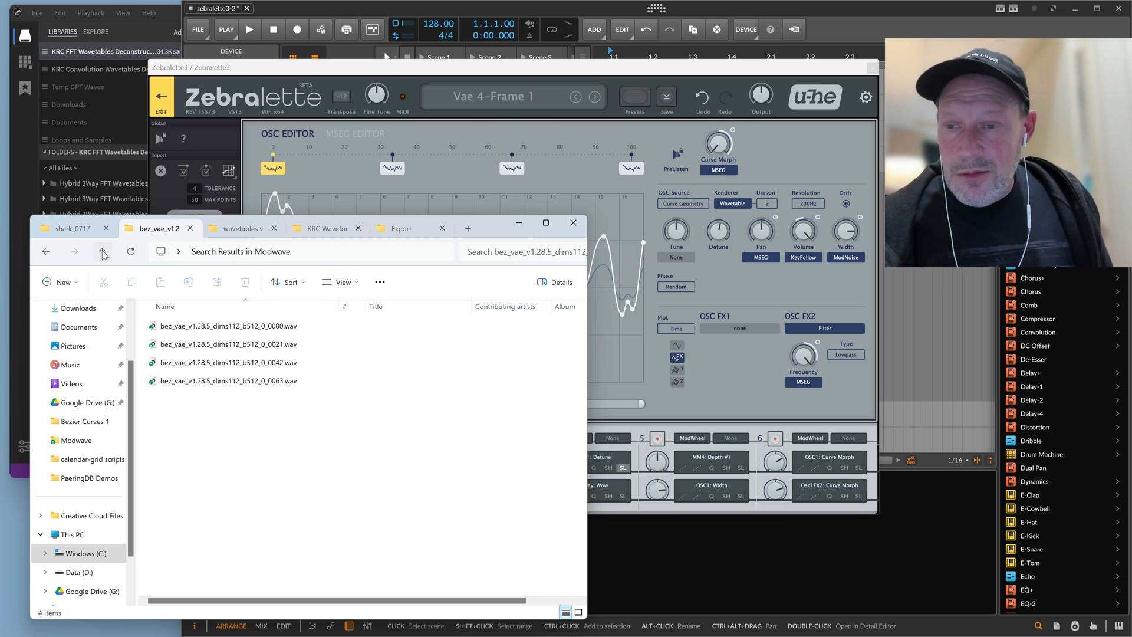
Return to 8_bez_wavetables, open the bez_vae_v1.28.5_dims112_b512_12 folder, and widen its Name column to show the full file names
{"action": "left_click", "coordinate": [104, 252]}
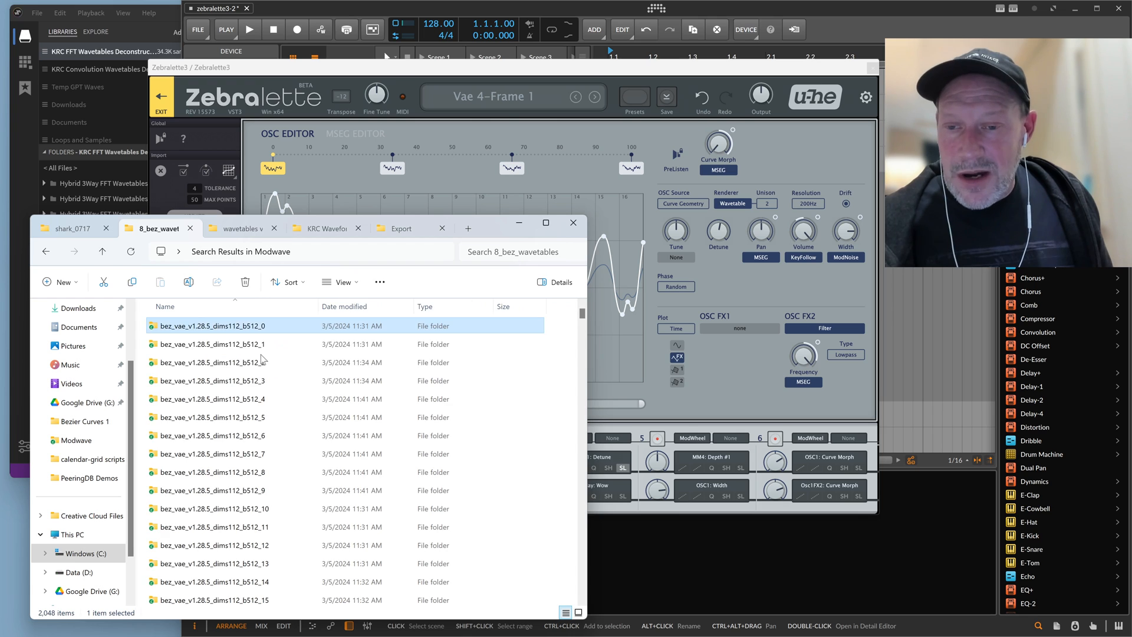
{"action": "left_click", "coordinate": [235, 453]}
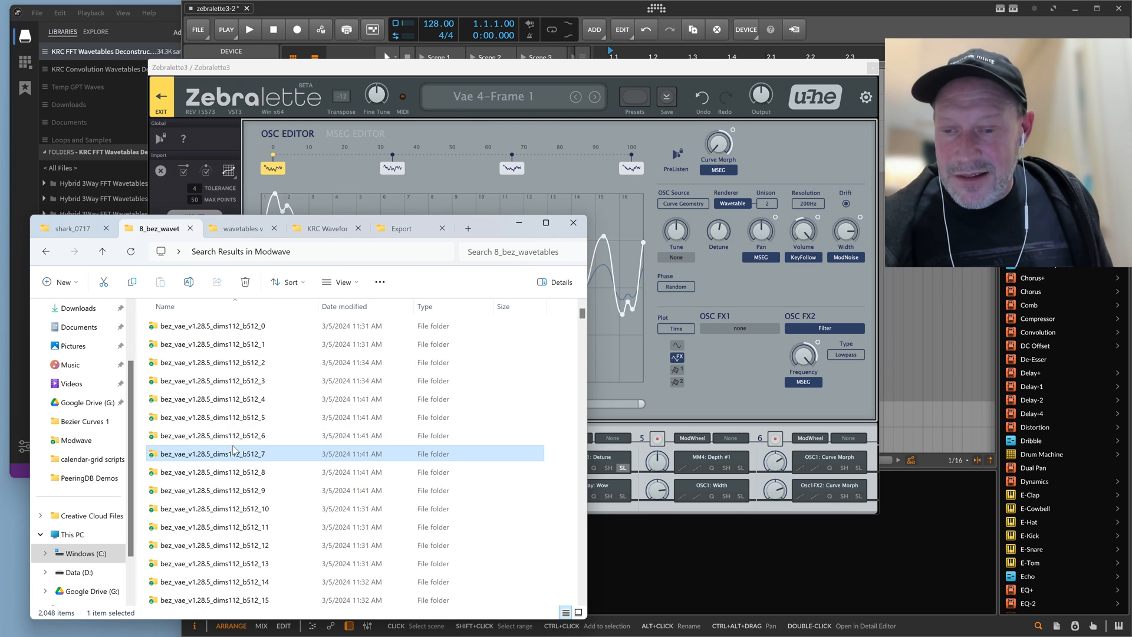
{"action": "left_click", "coordinate": [239, 493]}
{"action": "double_click", "coordinate": [244, 545]}
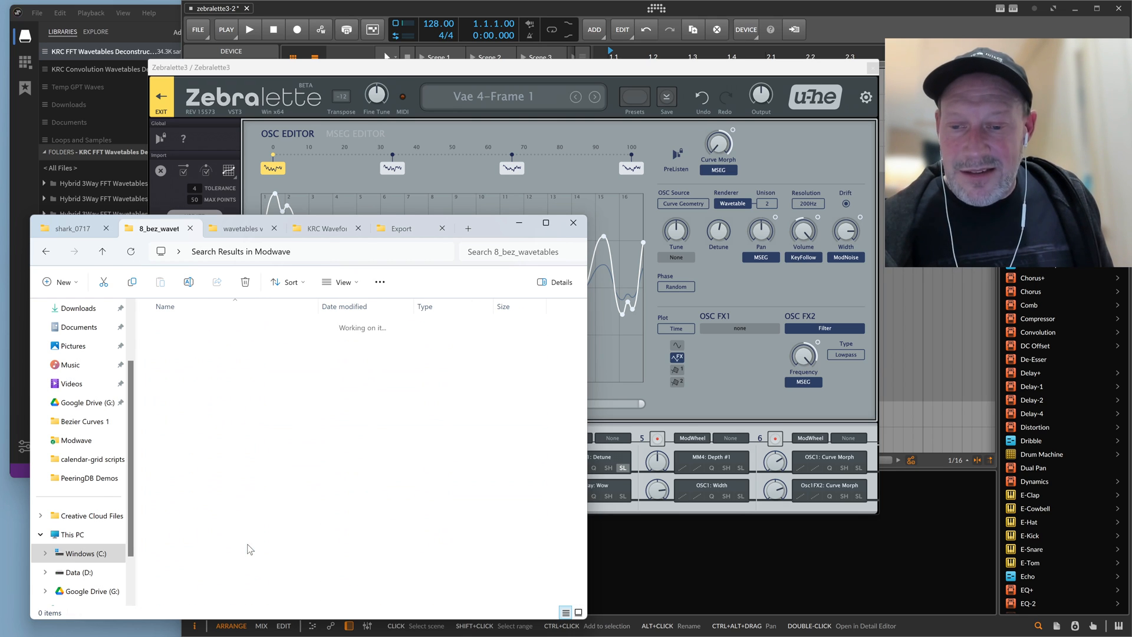
{"action": "left_click_drag", "start_coordinate": [245, 306], "coordinate": [324, 308]}
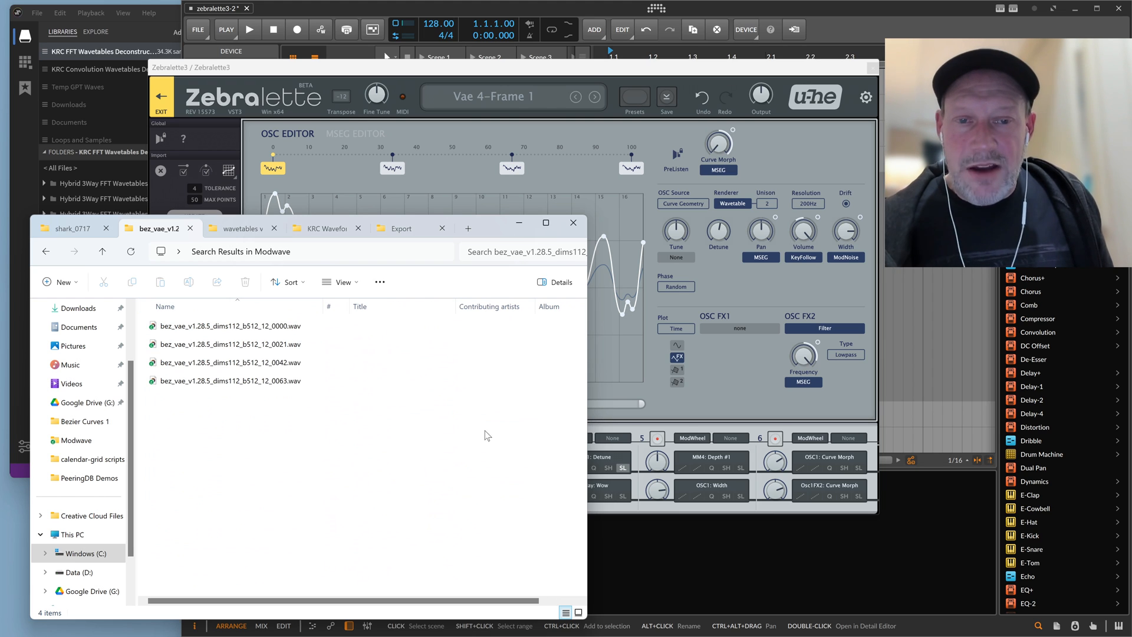
Switch back to Zebralette 3 and view the curves at each of the four morph positions of Vae 4-Frame 1
{"action": "left_click", "coordinate": [807, 161]}
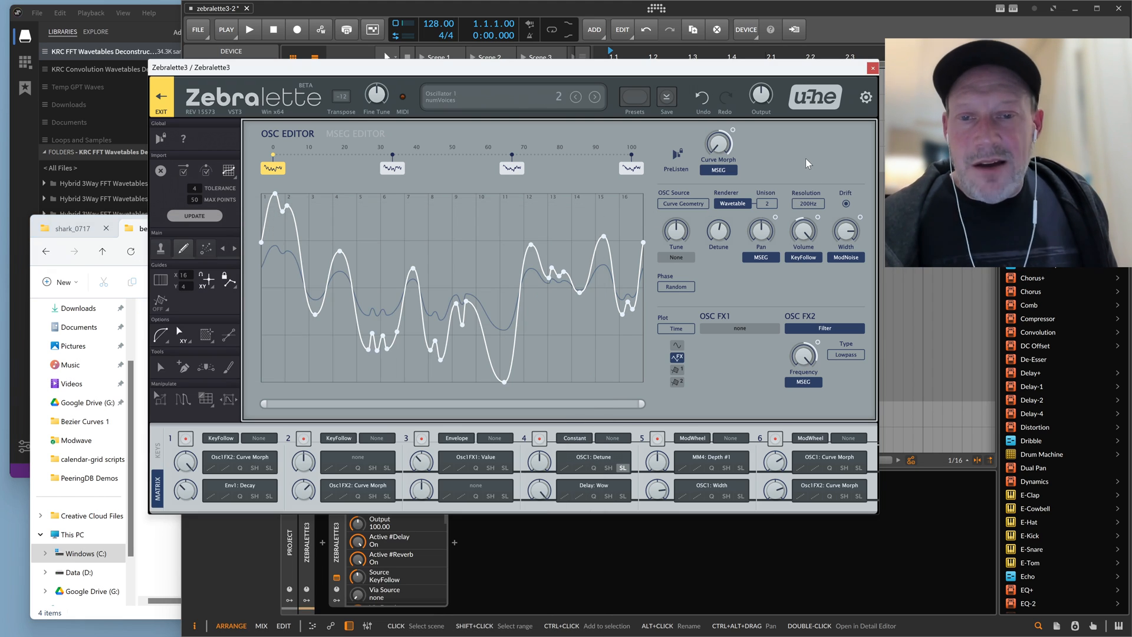
{"action": "left_click", "coordinate": [619, 169]}
{"action": "left_click", "coordinate": [511, 168]}
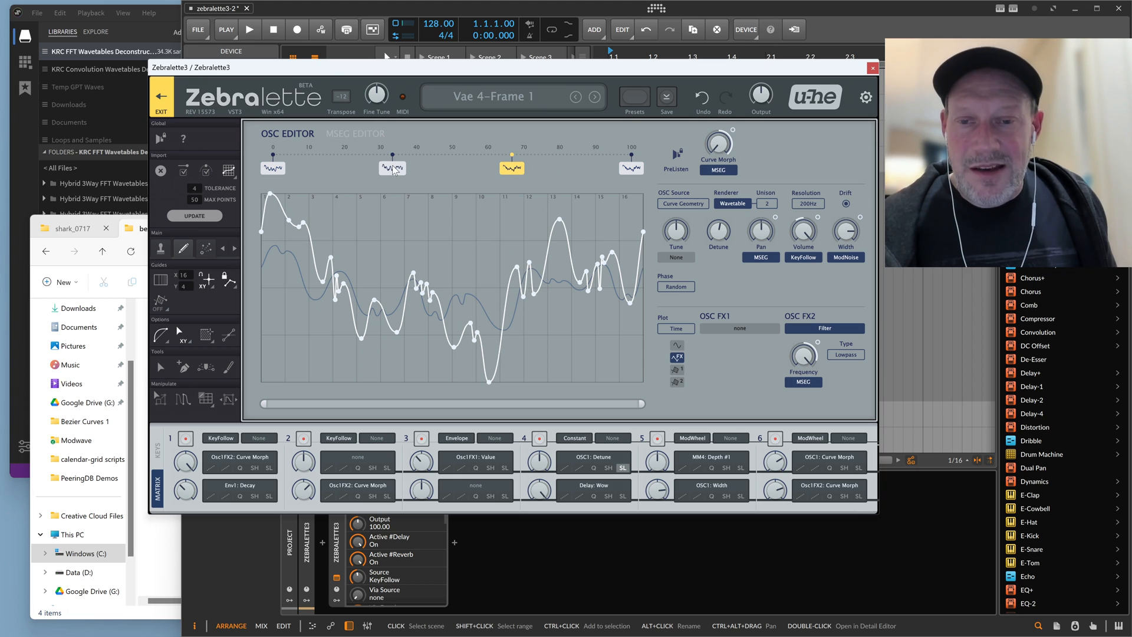
{"action": "left_click", "coordinate": [273, 169]}
{"action": "left_click", "coordinate": [390, 170]}
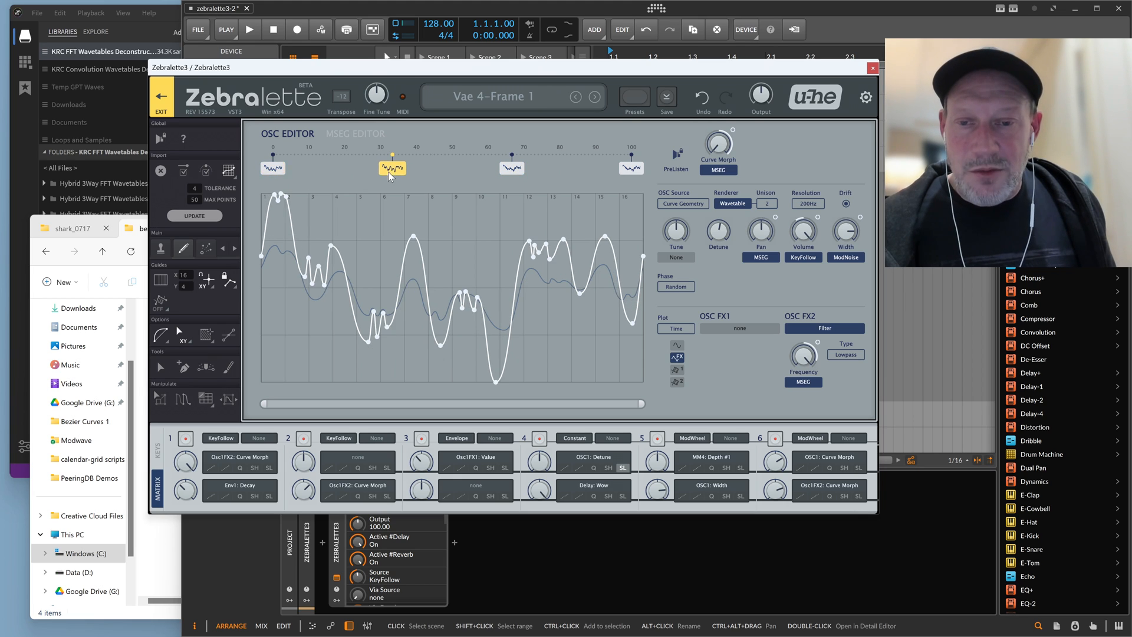
{"action": "left_click", "coordinate": [511, 169]}
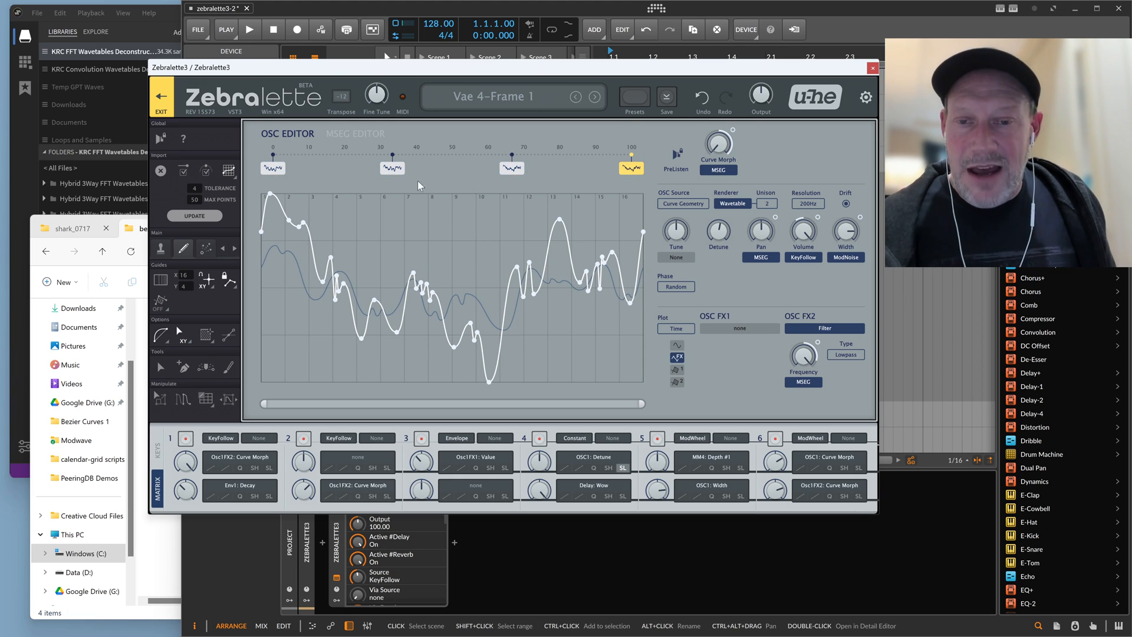
Apply Distribute Evenly to the curves on the morph position line of Vae 4-Frame 1
{"action": "right_click", "coordinate": [450, 168]}
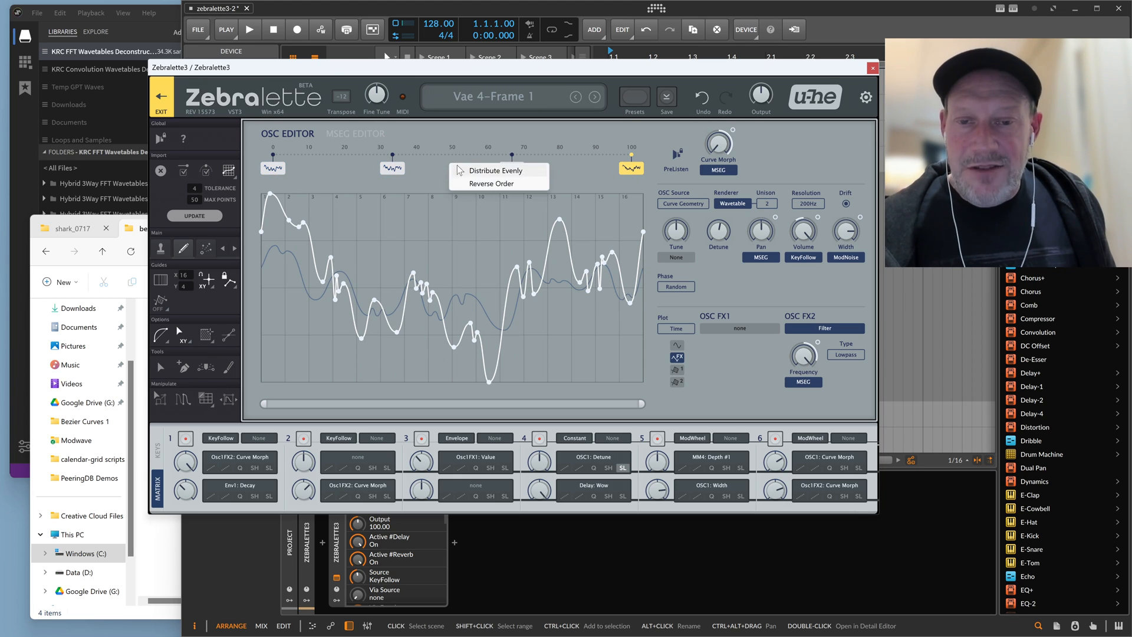
{"action": "left_click", "coordinate": [492, 171]}
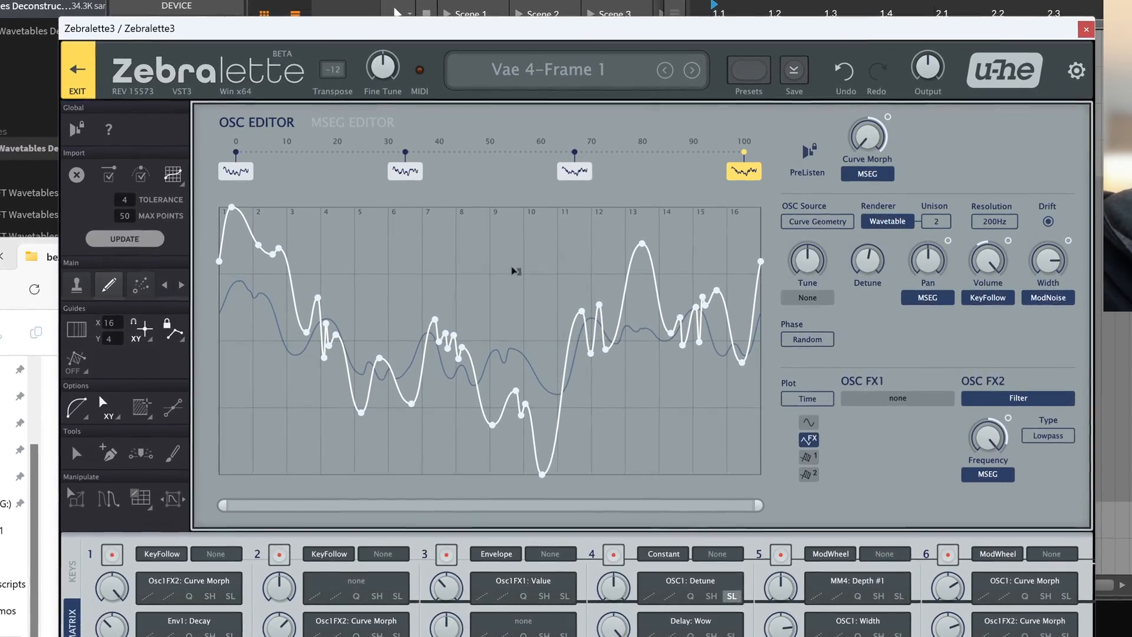
Audition the Vae 4-Frame 2 and Vae 4-Frame 3 presets in sequence, and load the VAE 119 2 preset
{"action": "left_click", "coordinate": [670, 70]}
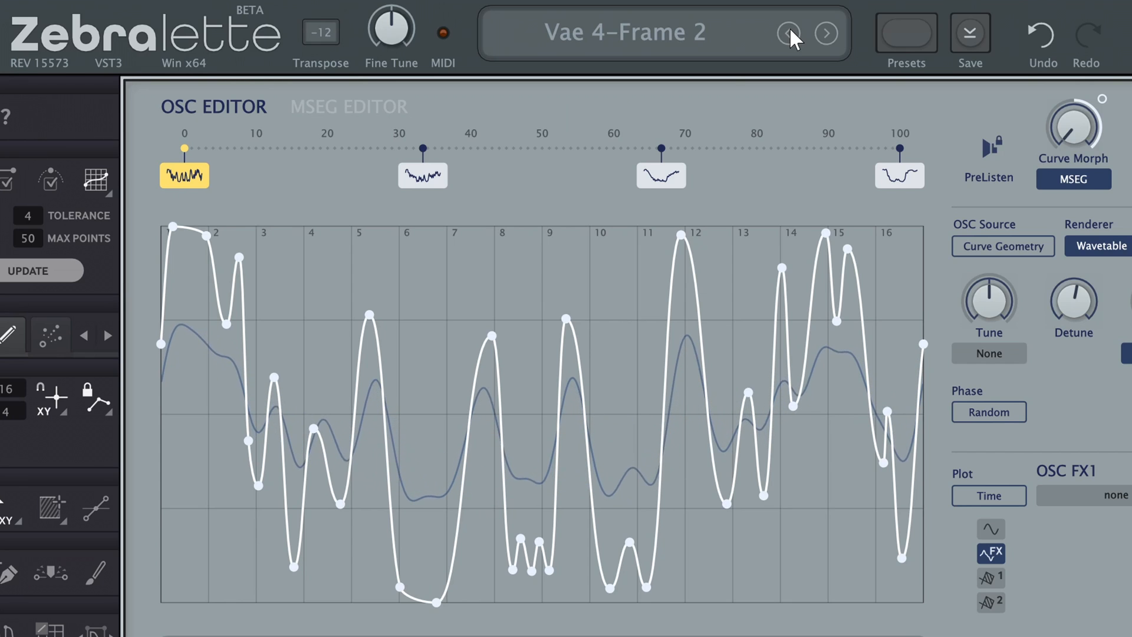
{"action": "left_click", "coordinate": [827, 34]}
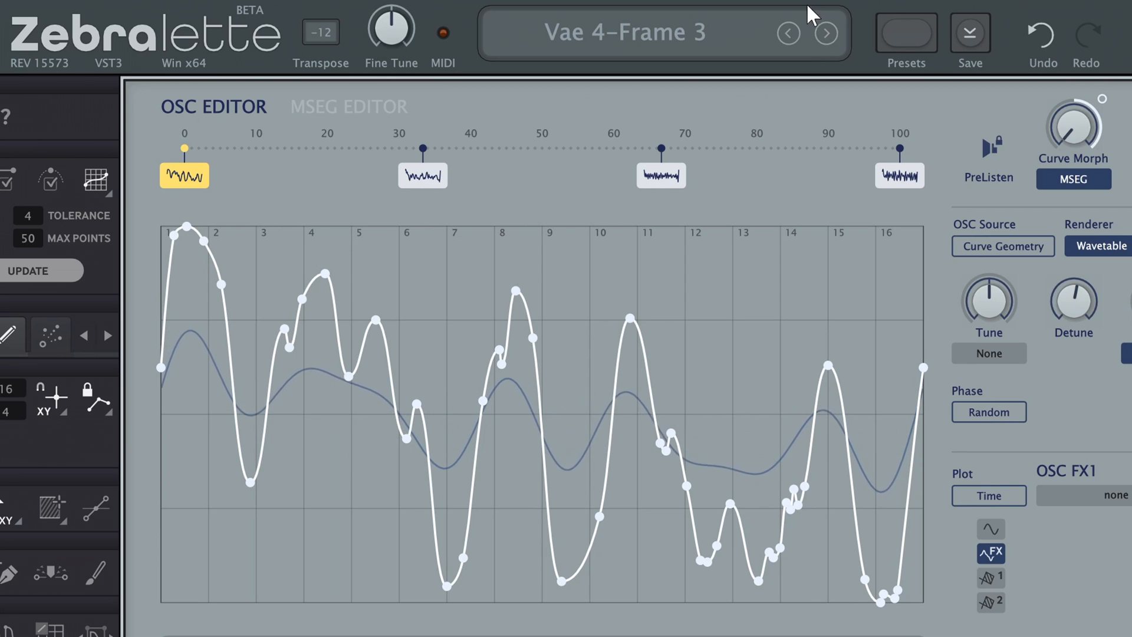
{"action": "left_click", "coordinate": [826, 33]}
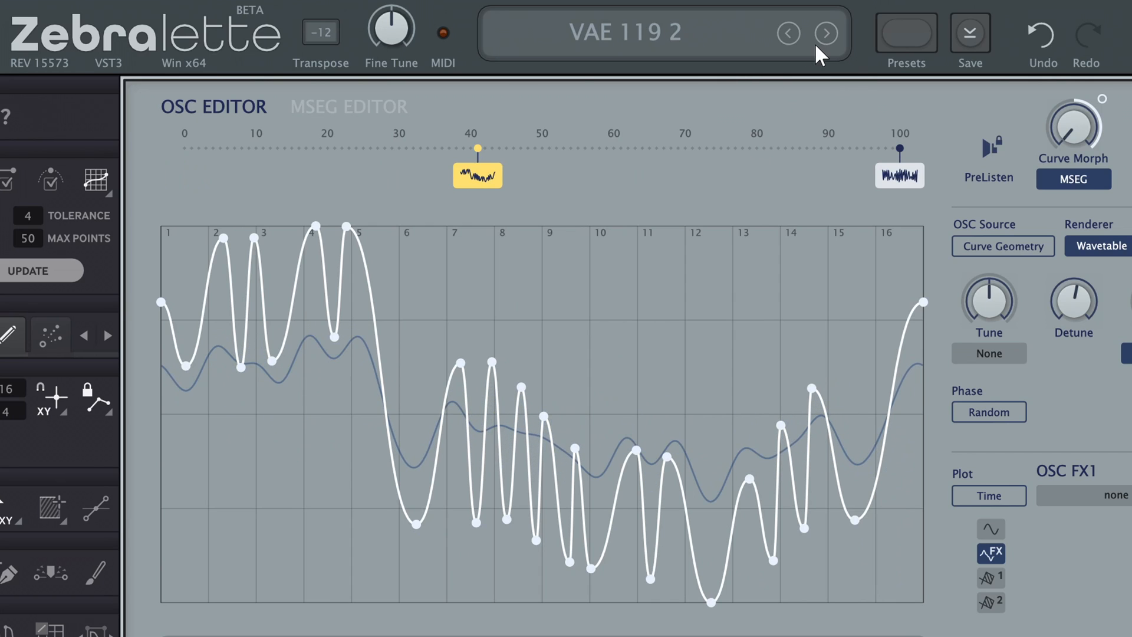
Audition the VAE 119 2 curves at position 100 and just above position 40 with PreListen on, and turn PreListen off
{"action": "left_click", "coordinate": [887, 178]}
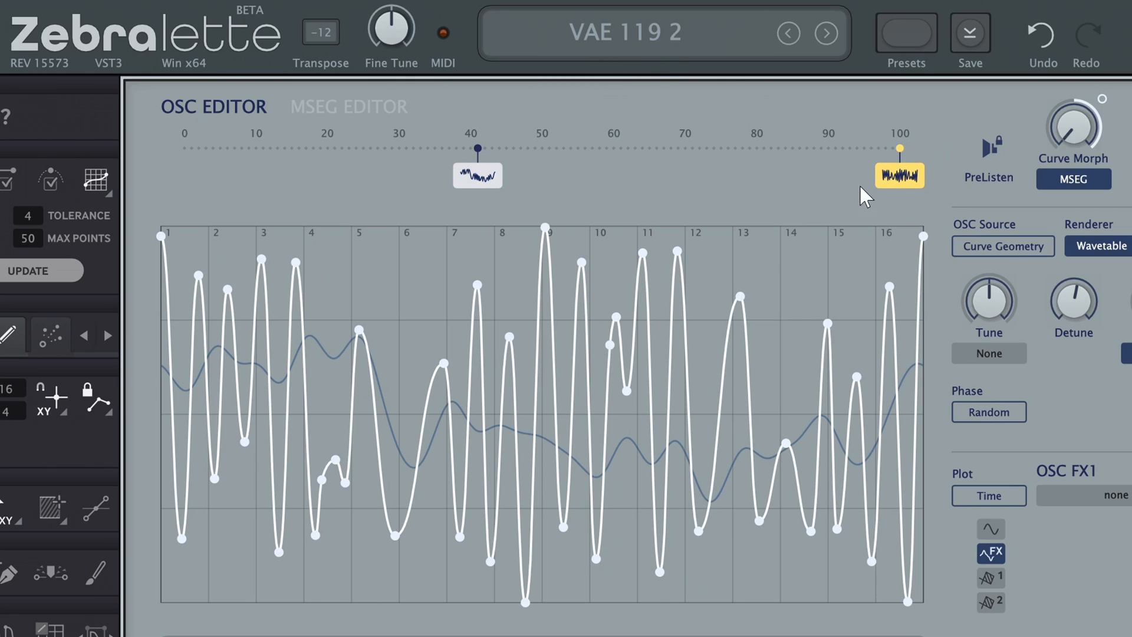
{"action": "left_click", "coordinate": [994, 155]}
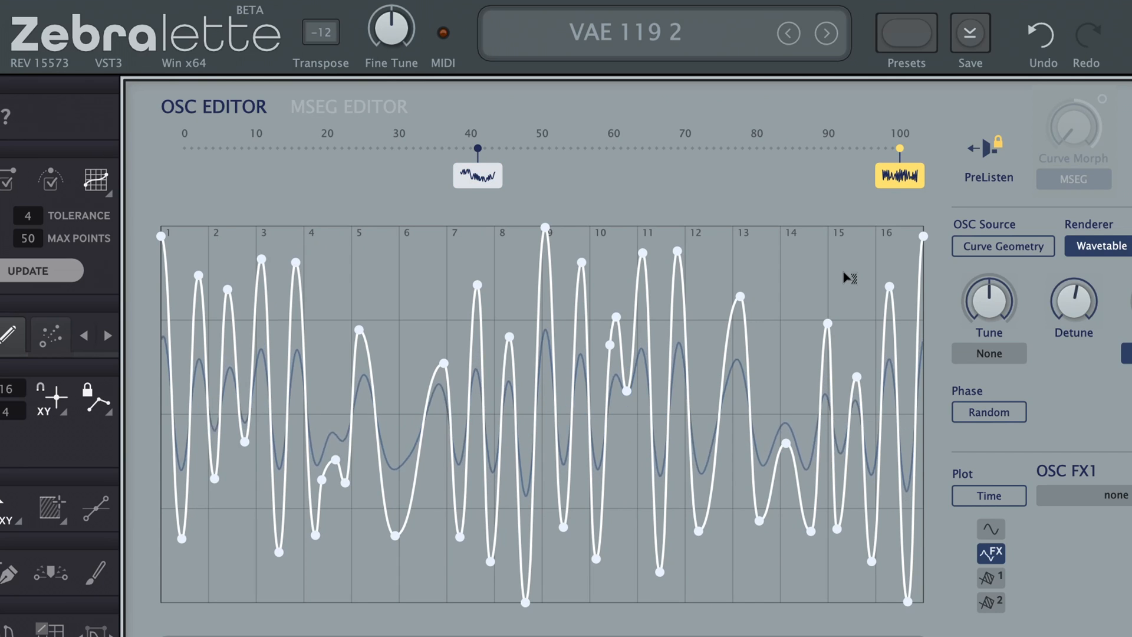
{"action": "left_click", "coordinate": [481, 183]}
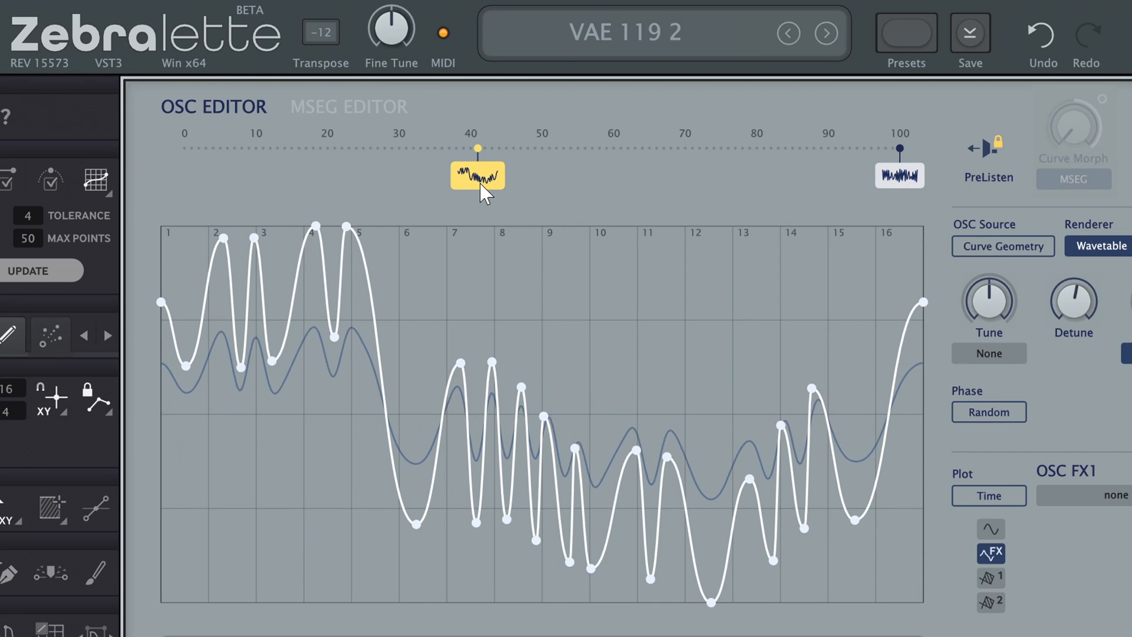
{"action": "left_click", "coordinate": [991, 147]}
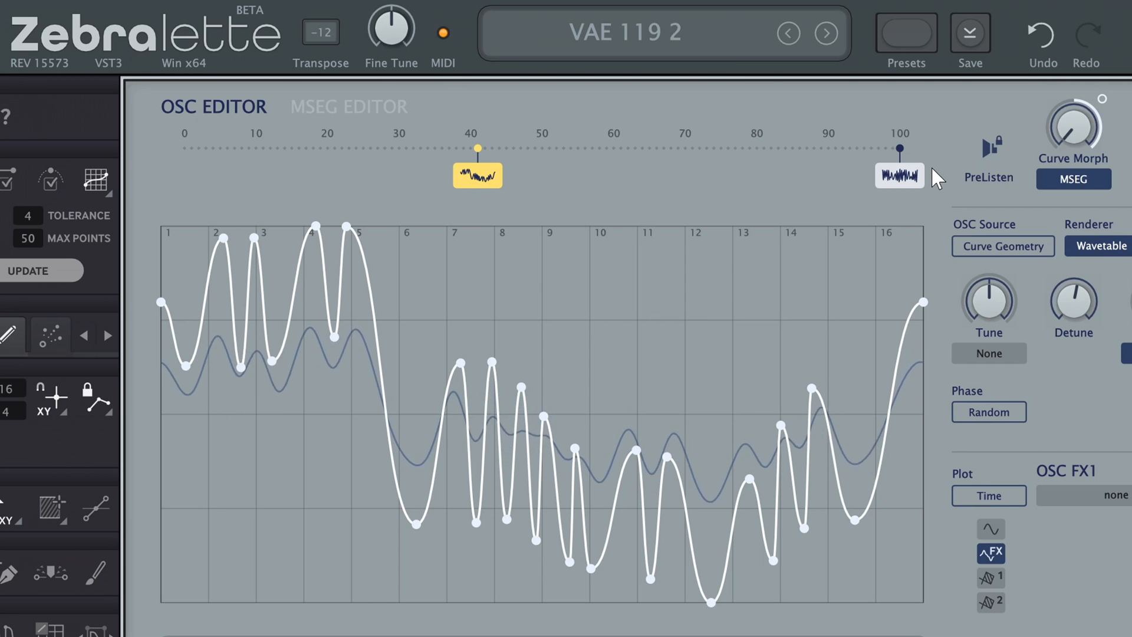
Load the VAE 128 preset in the oscillator curve editor
{"action": "left_click", "coordinate": [741, 24]}
{"action": "left_click", "coordinate": [746, 187]}
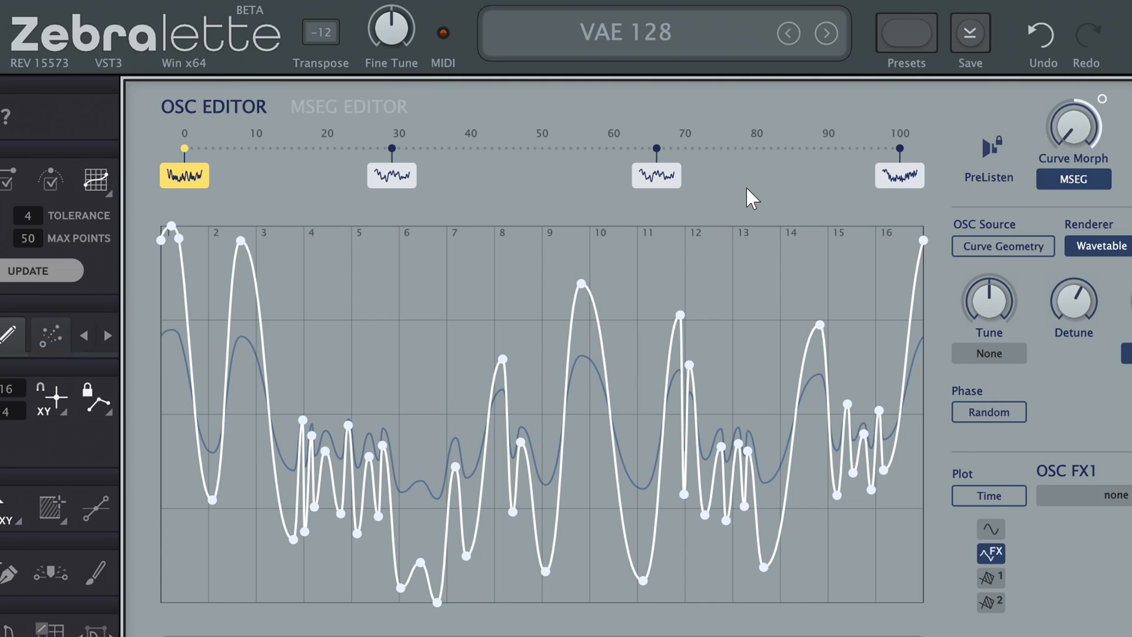
Turn on PreListen and audition the VAE 128 curve just below position 30
{"action": "left_click", "coordinate": [982, 148]}
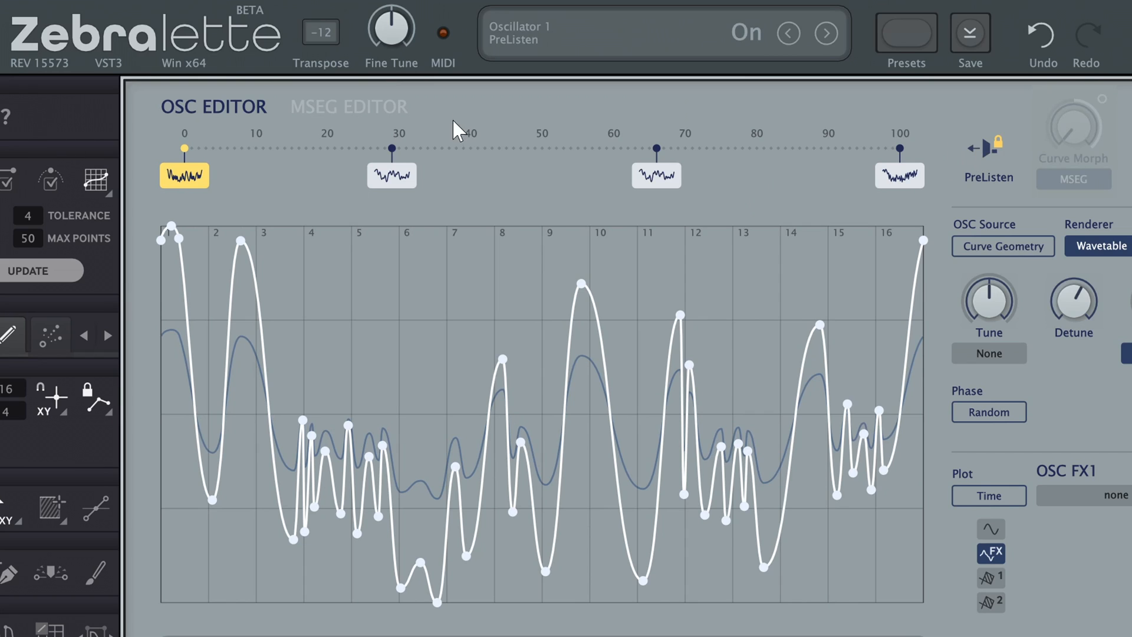
{"action": "left_click", "coordinate": [406, 182]}
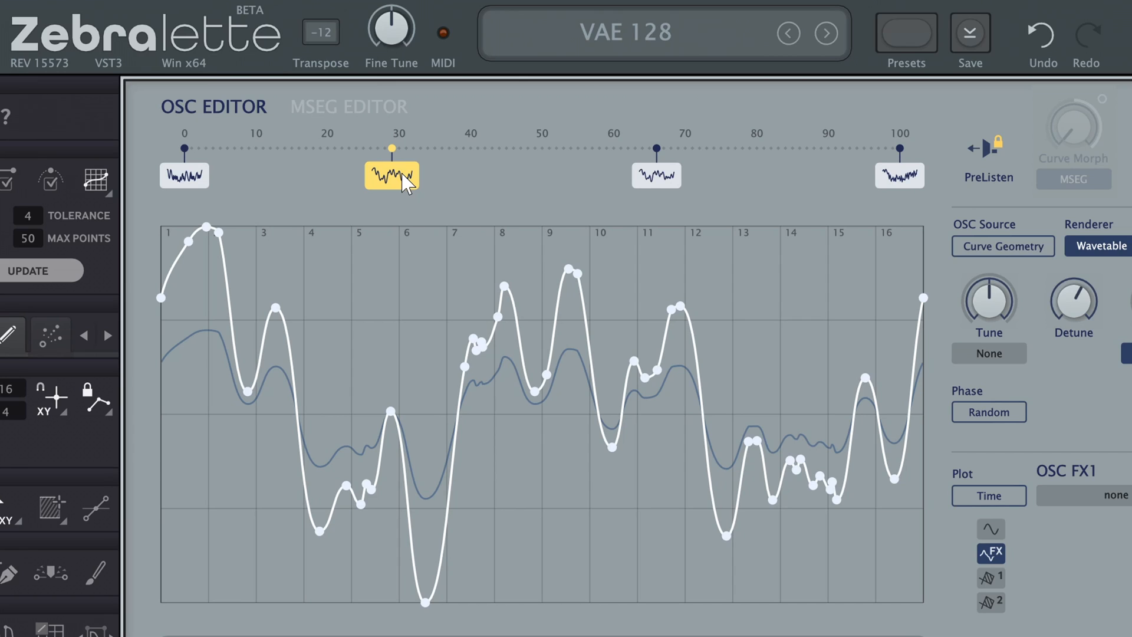
{"action": "left_click", "coordinate": [715, 38]}
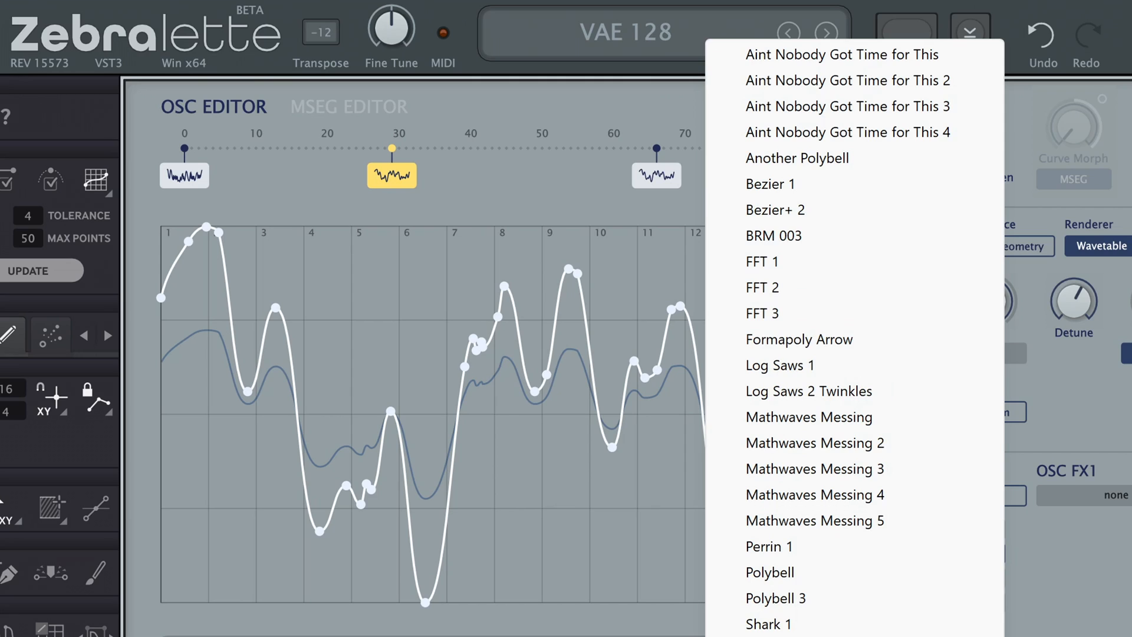
Switch to OBS, move its window higher to check the running recording, and minimize it
{"action": "left_click", "coordinate": [372, 628]}
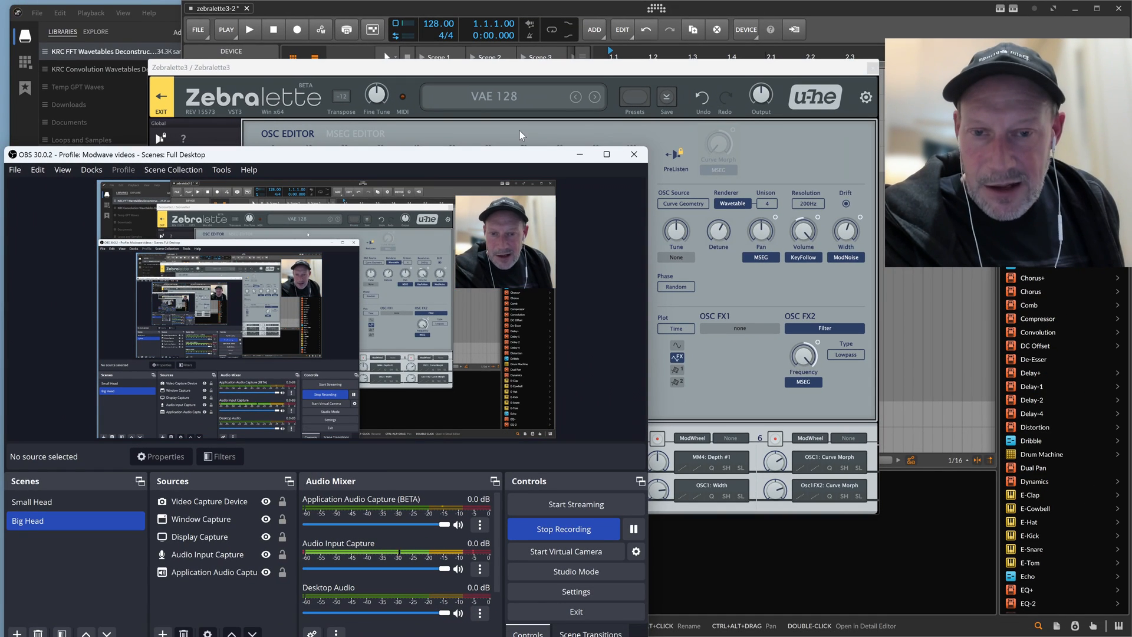
{"action": "left_click_drag", "start_coordinate": [519, 158], "coordinate": [521, 92]}
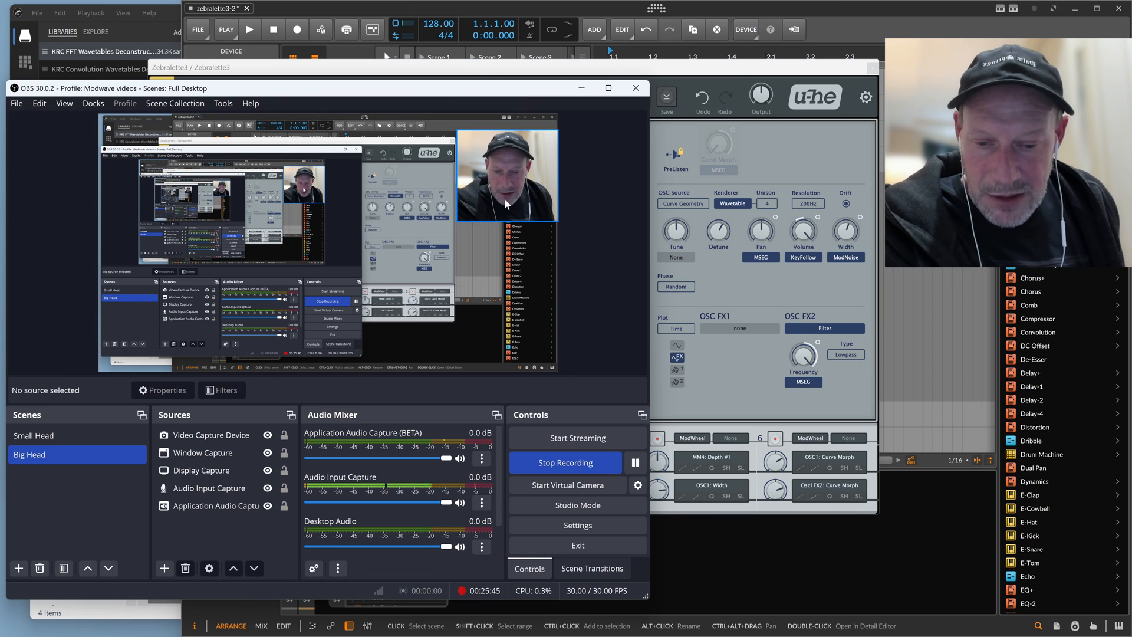
{"action": "left_click", "coordinate": [579, 90]}
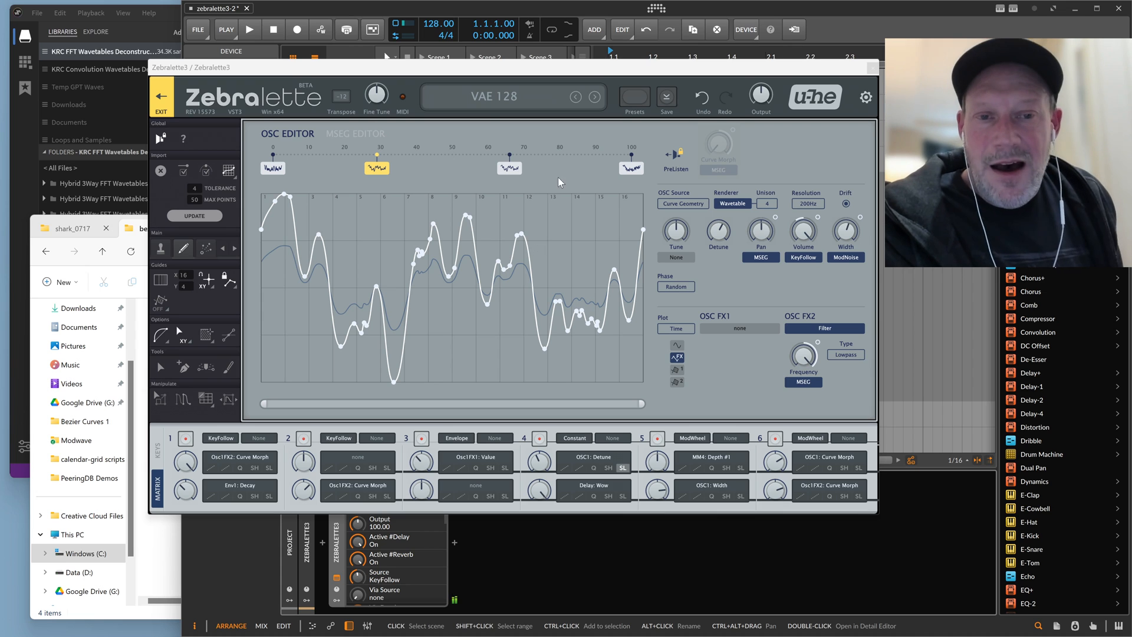
Load the Polybell preset and leave the curve editor for the main synth view
{"action": "left_click", "coordinate": [545, 101]}
{"action": "left_click", "coordinate": [608, 364]}
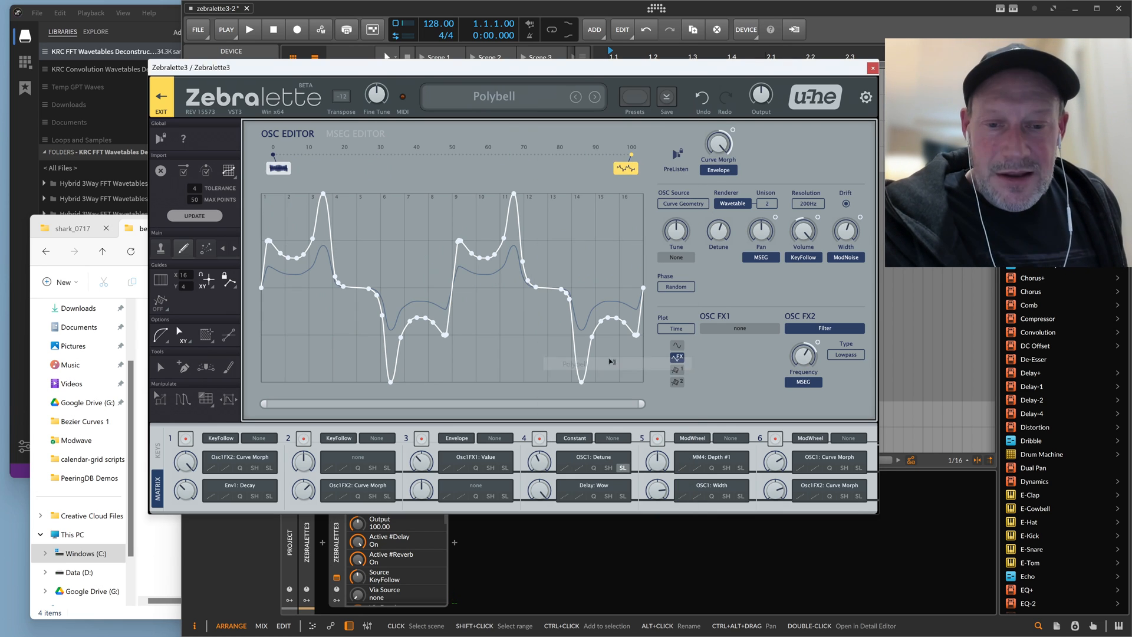
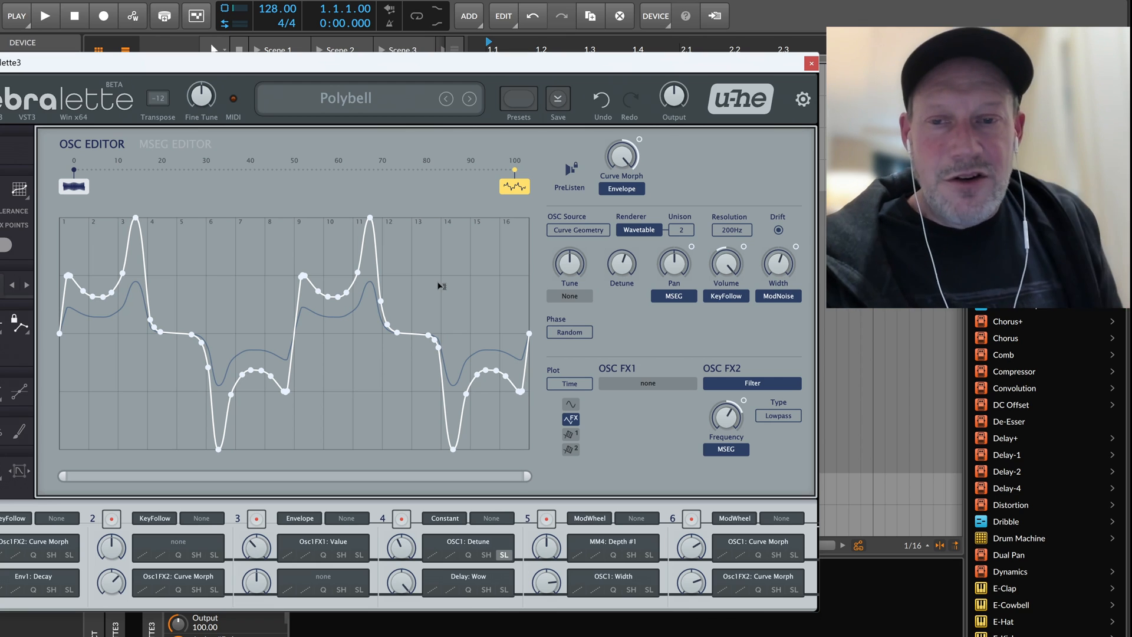
{"action": "left_click", "coordinate": [2, 141]}
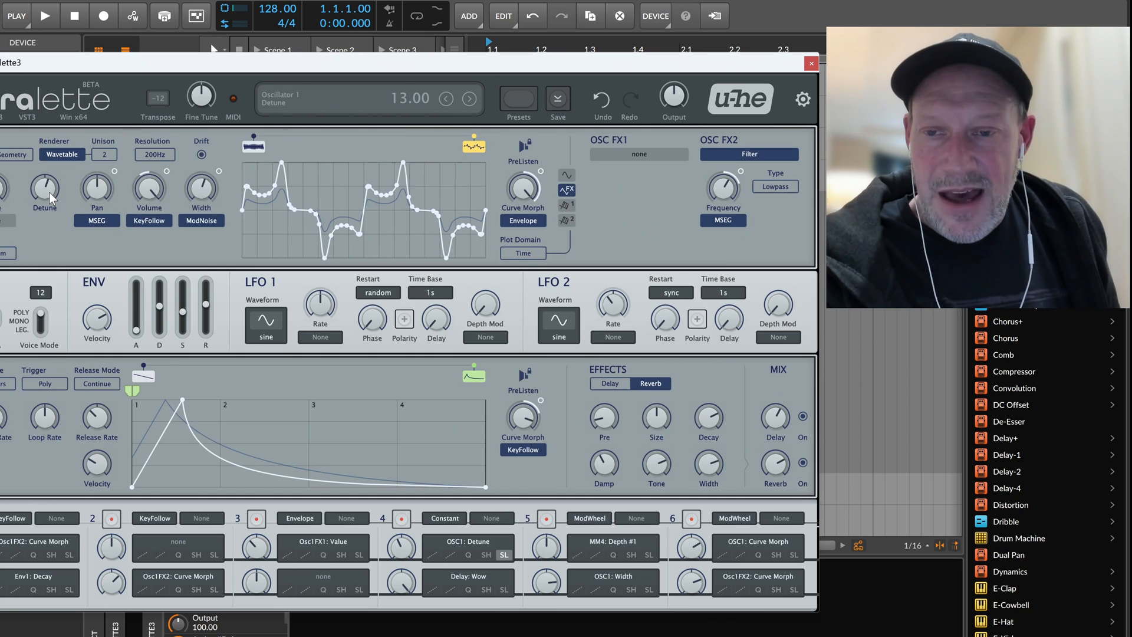
Set the oscillator's Unison to 1 and switch off both the Delay and Reverb effects
{"action": "left_click", "coordinate": [105, 155]}
{"action": "left_click", "coordinate": [133, 169]}
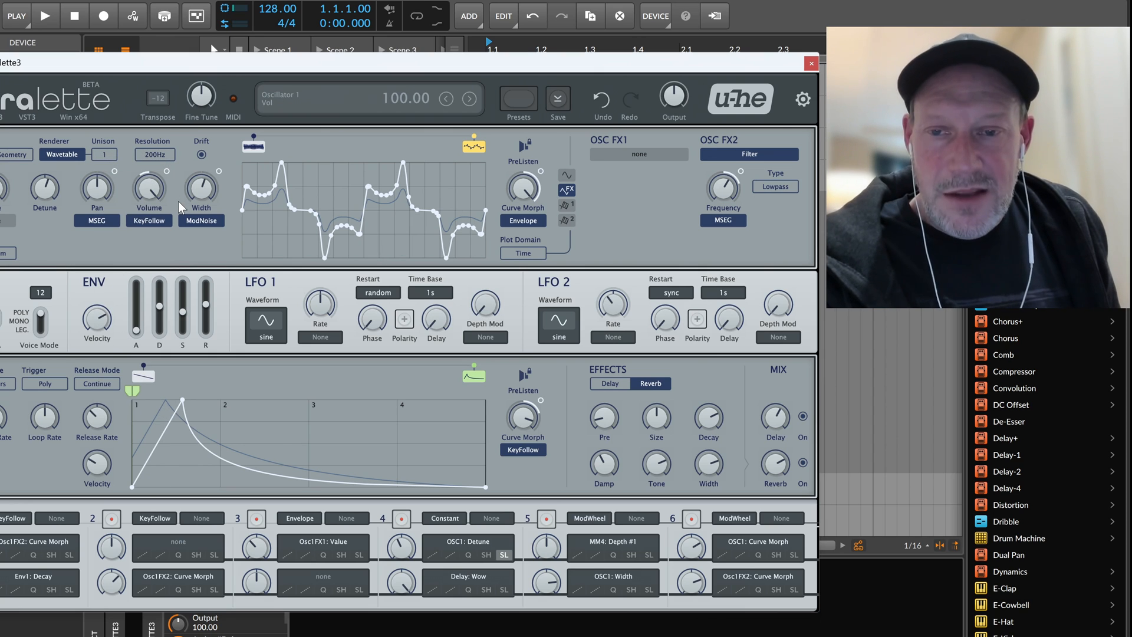
{"action": "left_click", "coordinate": [803, 416]}
{"action": "left_click", "coordinate": [803, 463]}
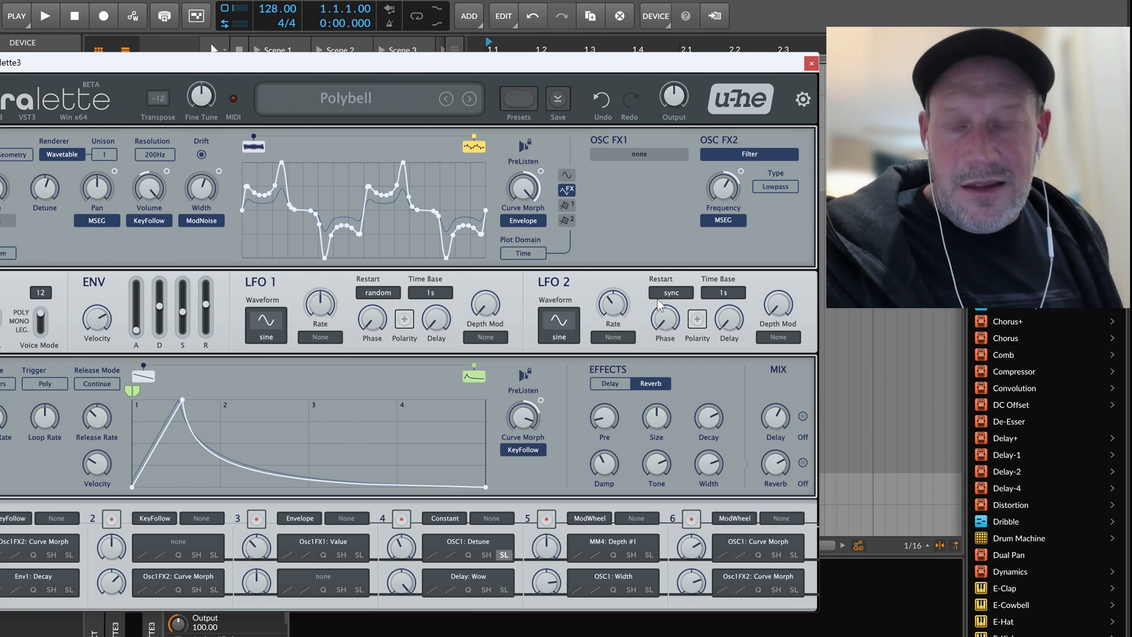
Set the oscillator's Unison to 2 voices
{"action": "left_click", "coordinate": [105, 153]}
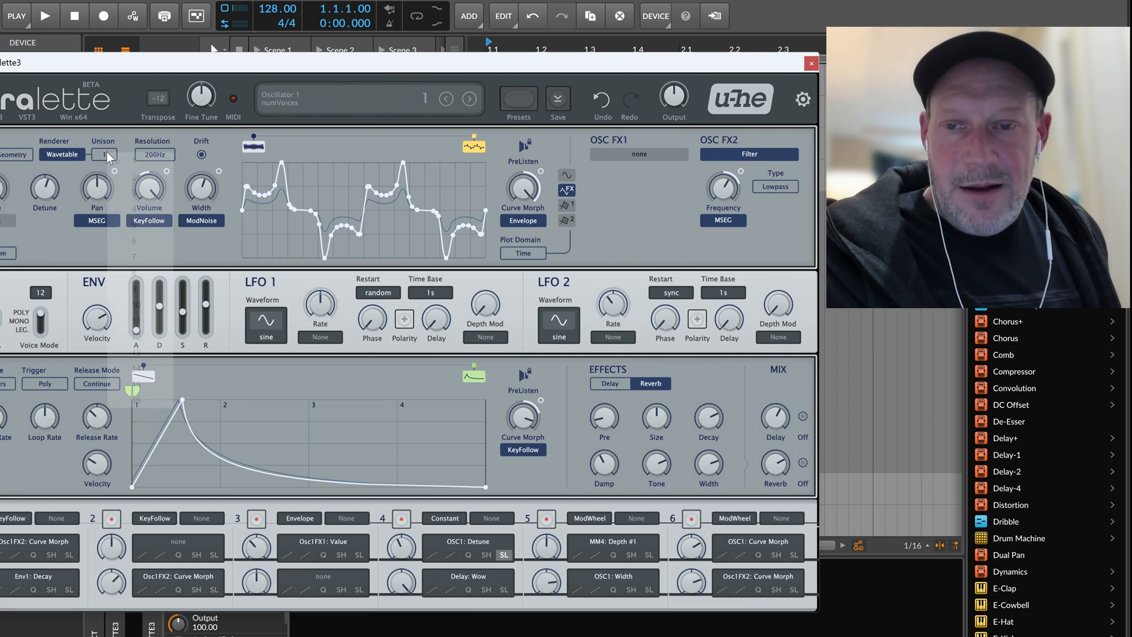
{"action": "left_click", "coordinate": [134, 177]}
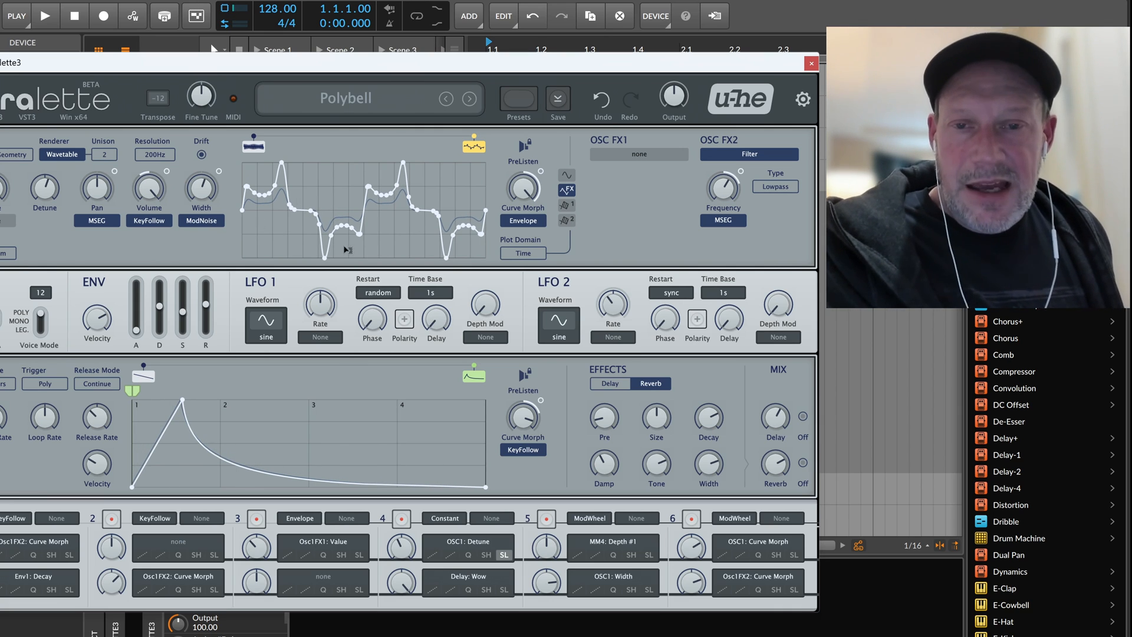
Load the VAE 128 3 preset and open its oscillator curve in the OSC editor
{"action": "left_click", "coordinate": [407, 102]}
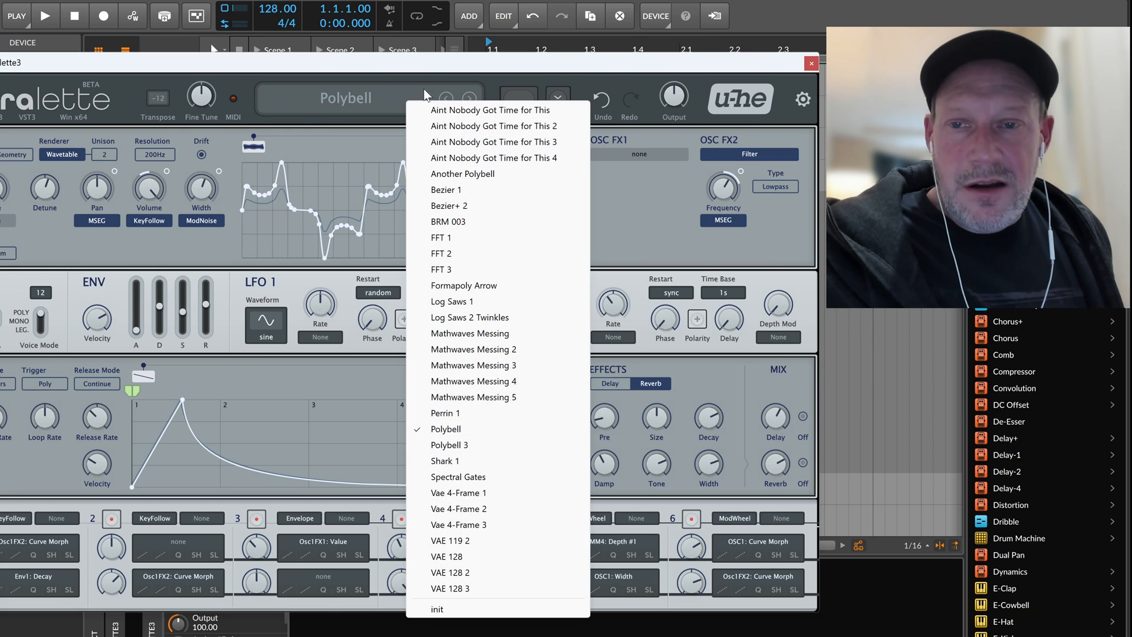
{"action": "left_click", "coordinate": [430, 73]}
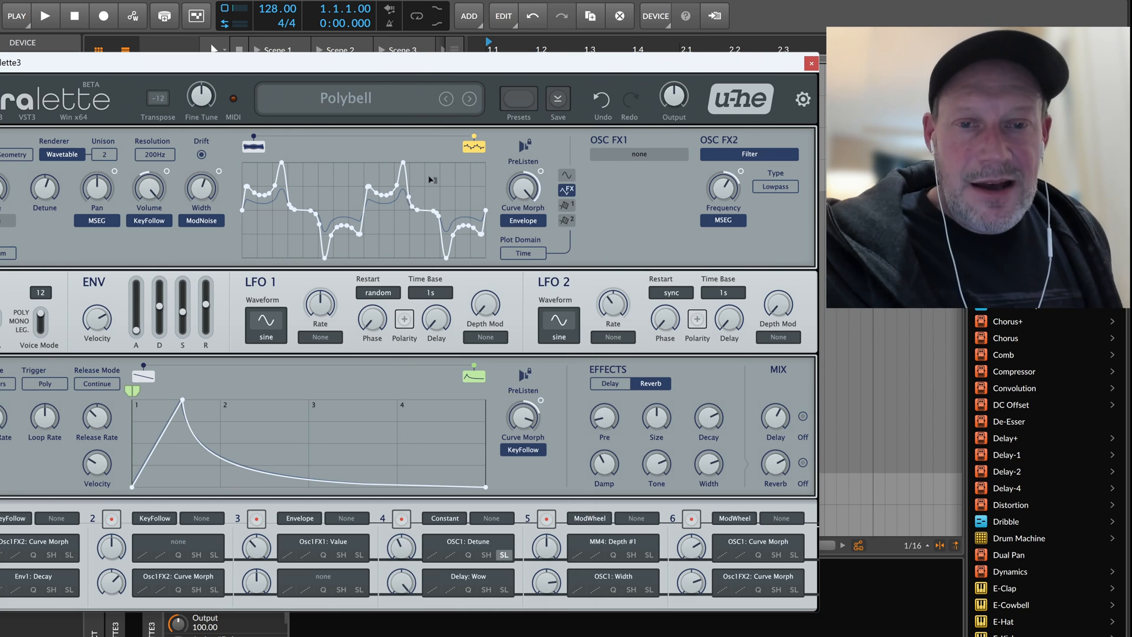
{"action": "left_click", "coordinate": [395, 108]}
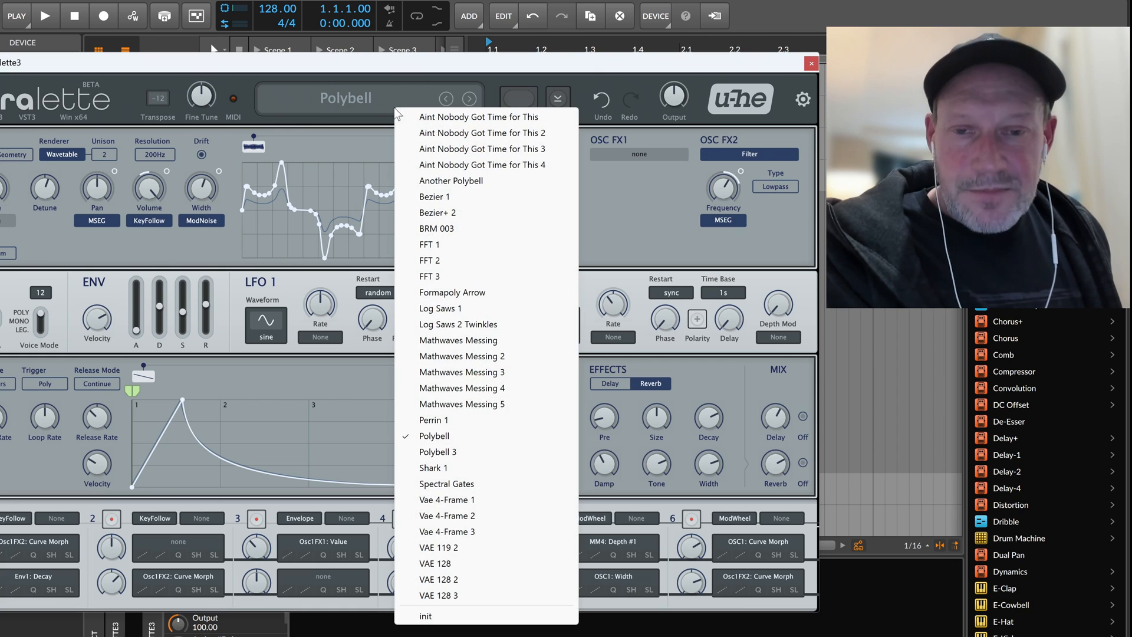
{"action": "left_click", "coordinate": [469, 594]}
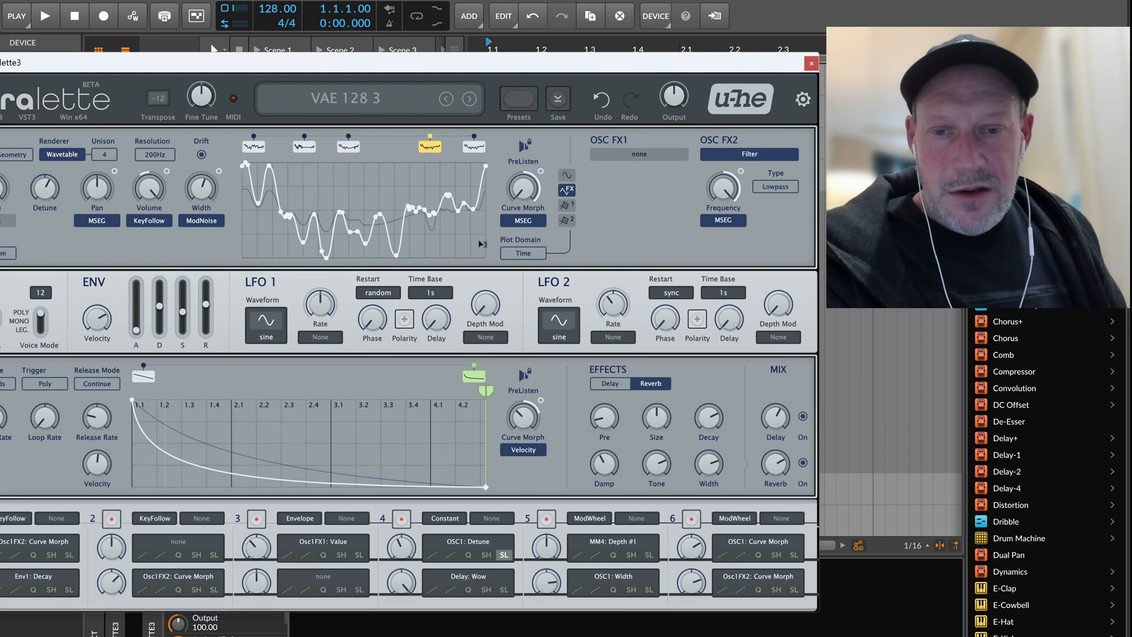
{"action": "left_click", "coordinate": [412, 252]}
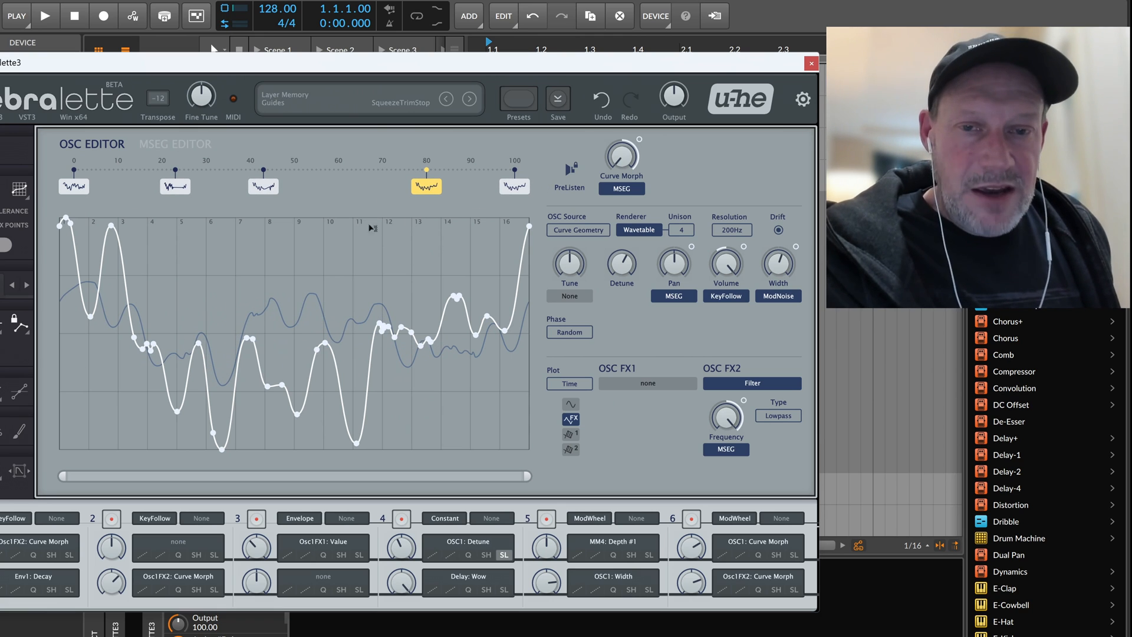
Delete the three intermediate curves on the morph line, keeping only those at positions 0 and 100
{"action": "right_click", "coordinate": [428, 184]}
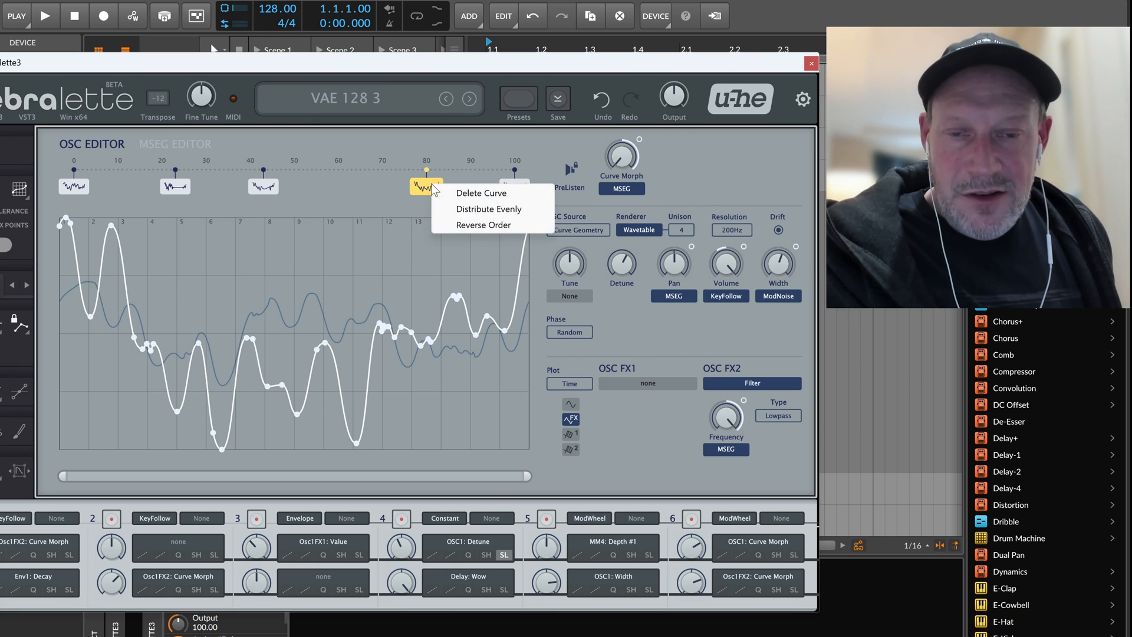
{"action": "left_click", "coordinate": [472, 193]}
{"action": "left_click", "coordinate": [269, 188]}
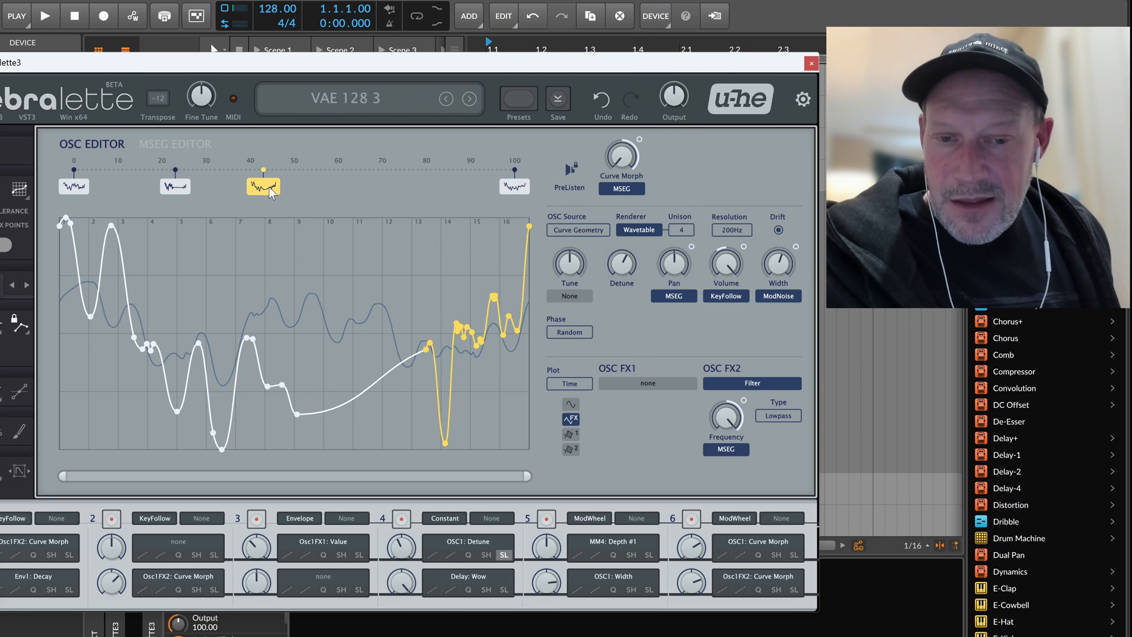
{"action": "right_click", "coordinate": [273, 184]}
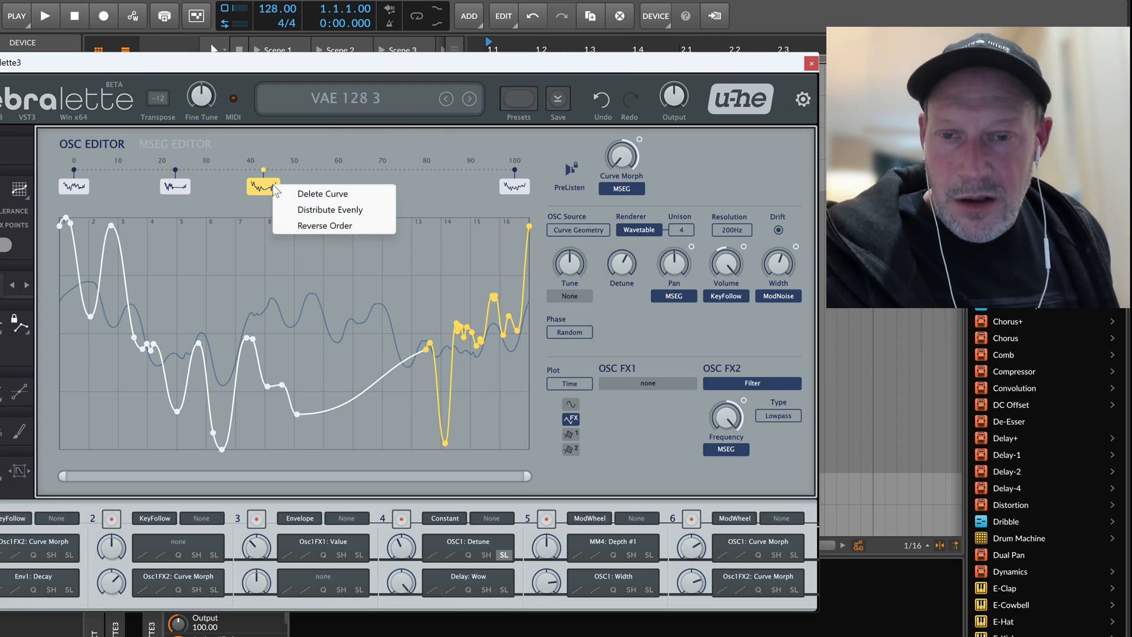
{"action": "left_click", "coordinate": [318, 194]}
{"action": "left_click", "coordinate": [176, 186]}
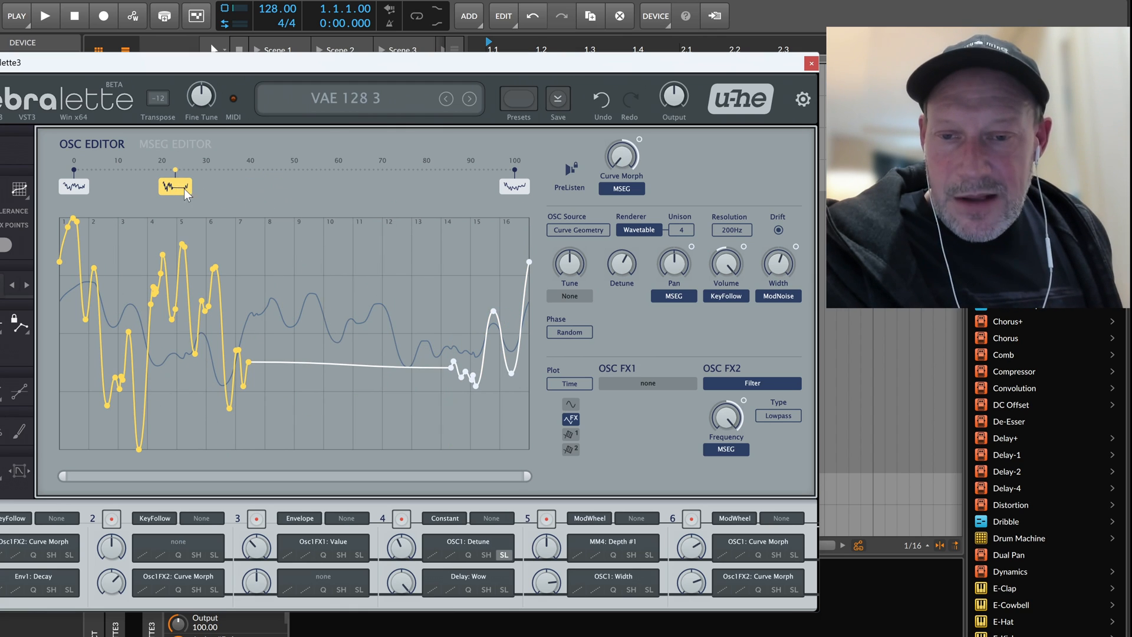
{"action": "right_click", "coordinate": [182, 185]}
{"action": "left_click", "coordinate": [207, 192]}
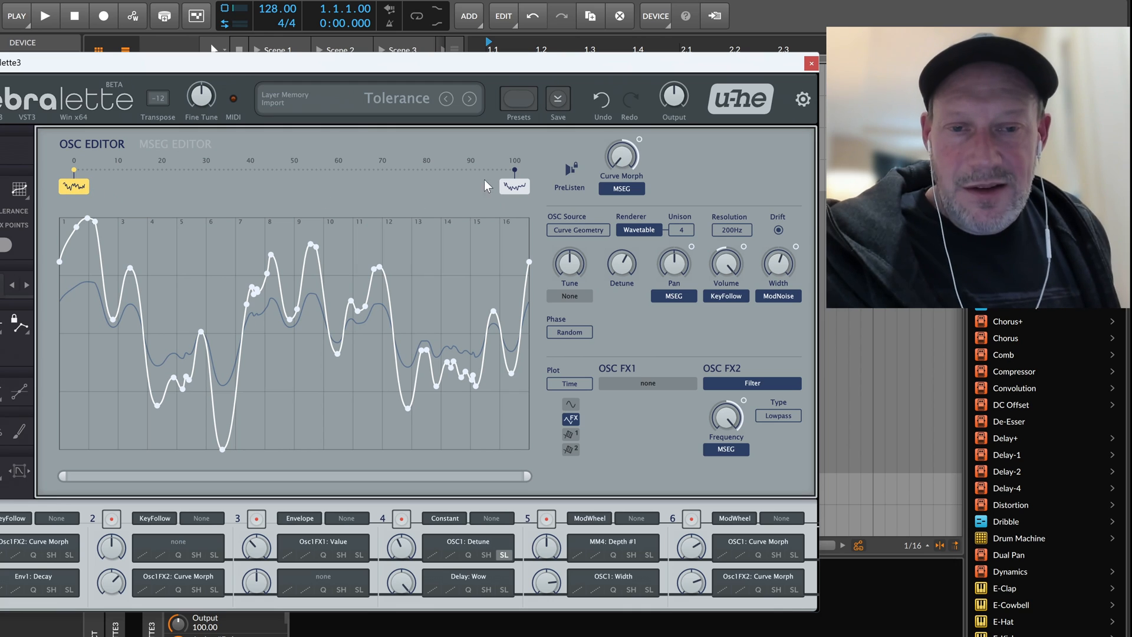
View the curves at positions 100 and 0, and add an empty curve at about position 67 on the morph line
{"action": "left_click", "coordinate": [522, 188]}
{"action": "left_click", "coordinate": [87, 186]}
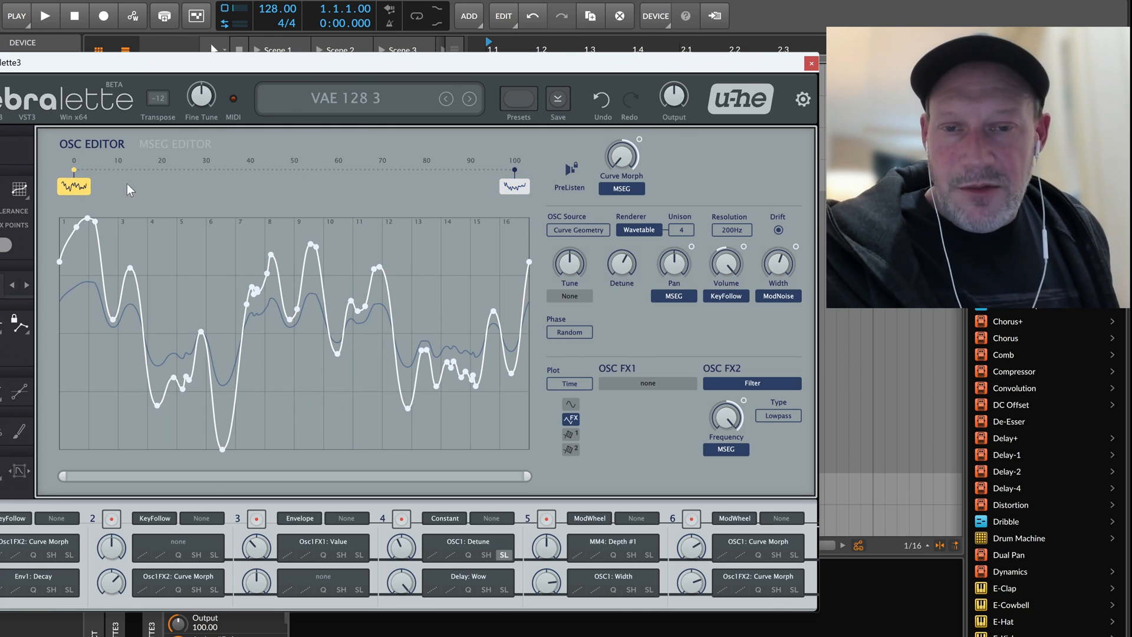
{"action": "right_click", "coordinate": [371, 172]}
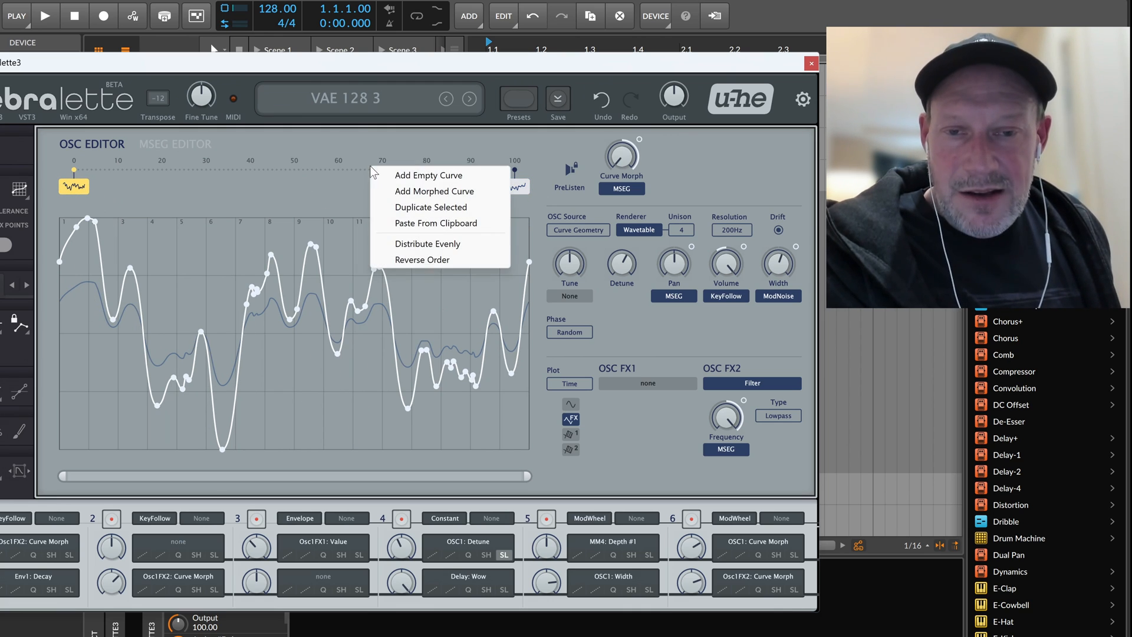
{"action": "left_click", "coordinate": [400, 175]}
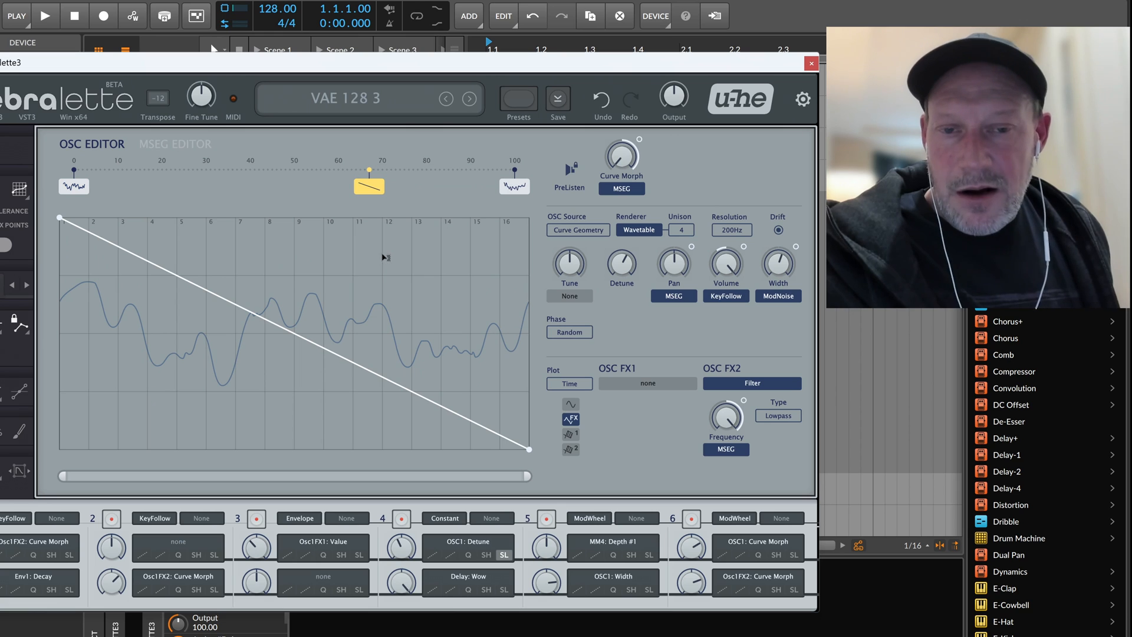
Copy the curve at position 100 and paste it into the empty curve at about position 67
{"action": "left_click", "coordinate": [510, 187]}
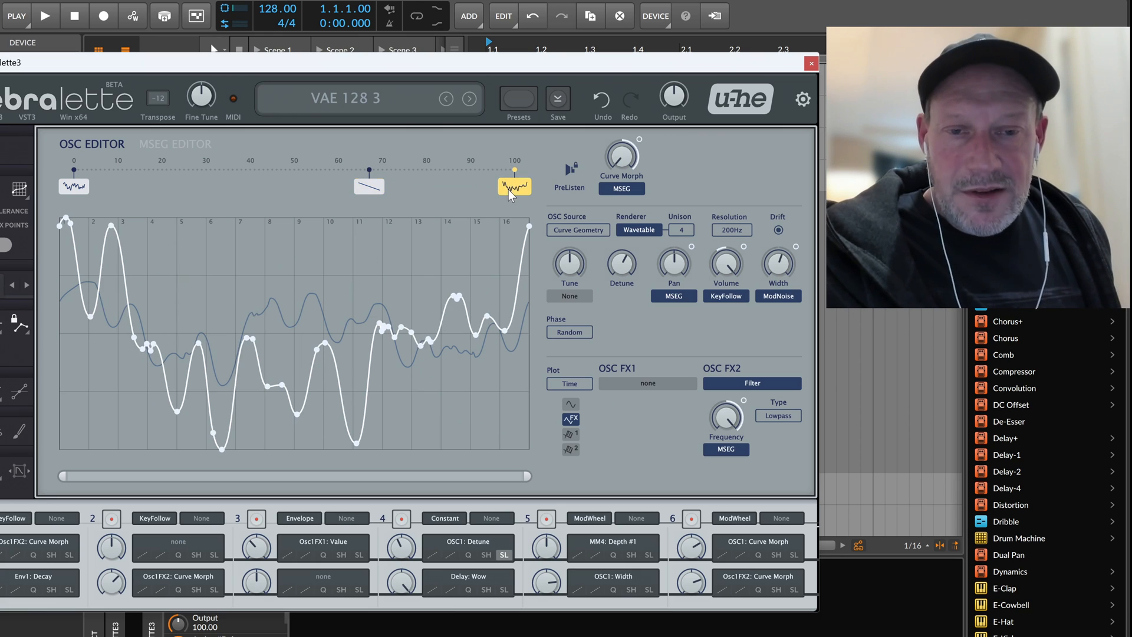
{"action": "right_click", "coordinate": [412, 306]}
{"action": "left_click", "coordinate": [440, 314]}
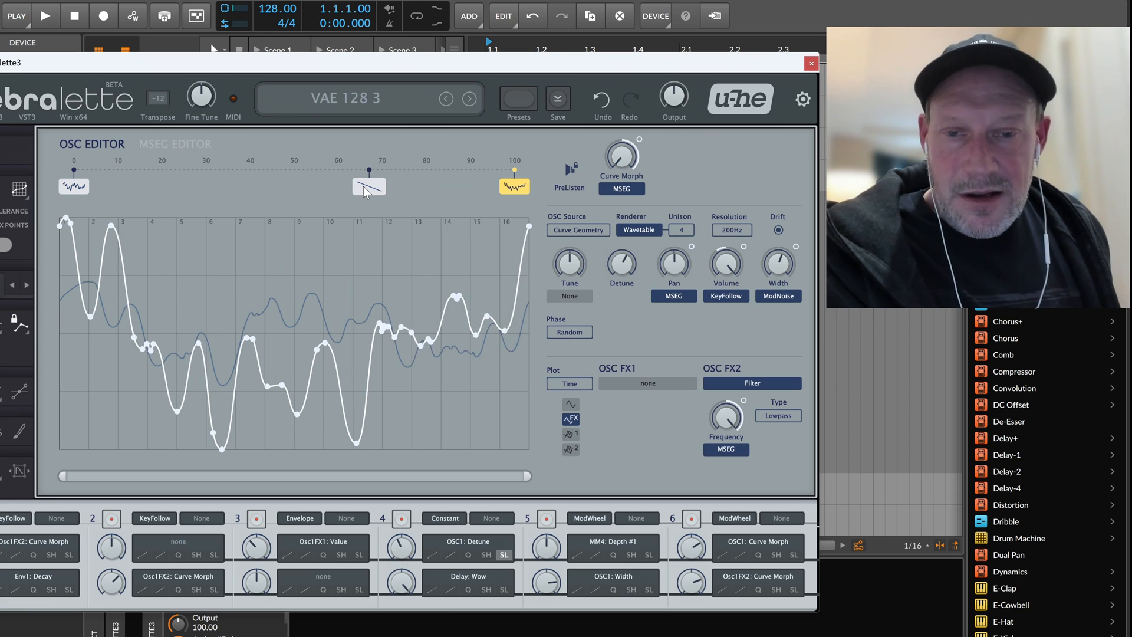
{"action": "left_click", "coordinate": [364, 187]}
{"action": "right_click", "coordinate": [417, 272]}
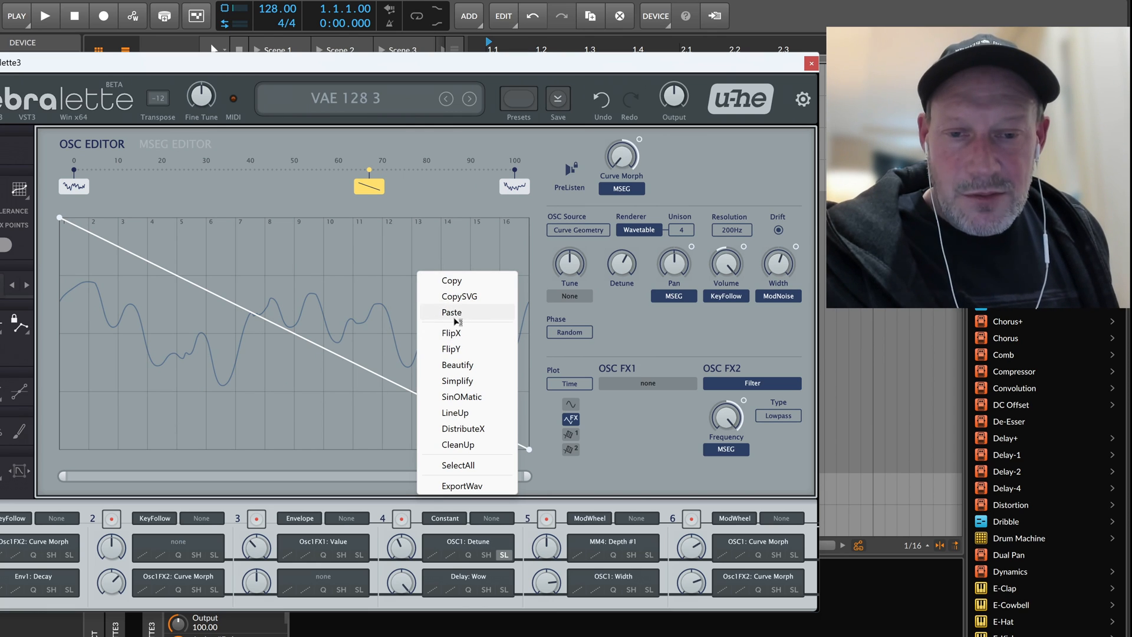
{"action": "left_click", "coordinate": [456, 317]}
{"action": "right_click", "coordinate": [511, 185]}
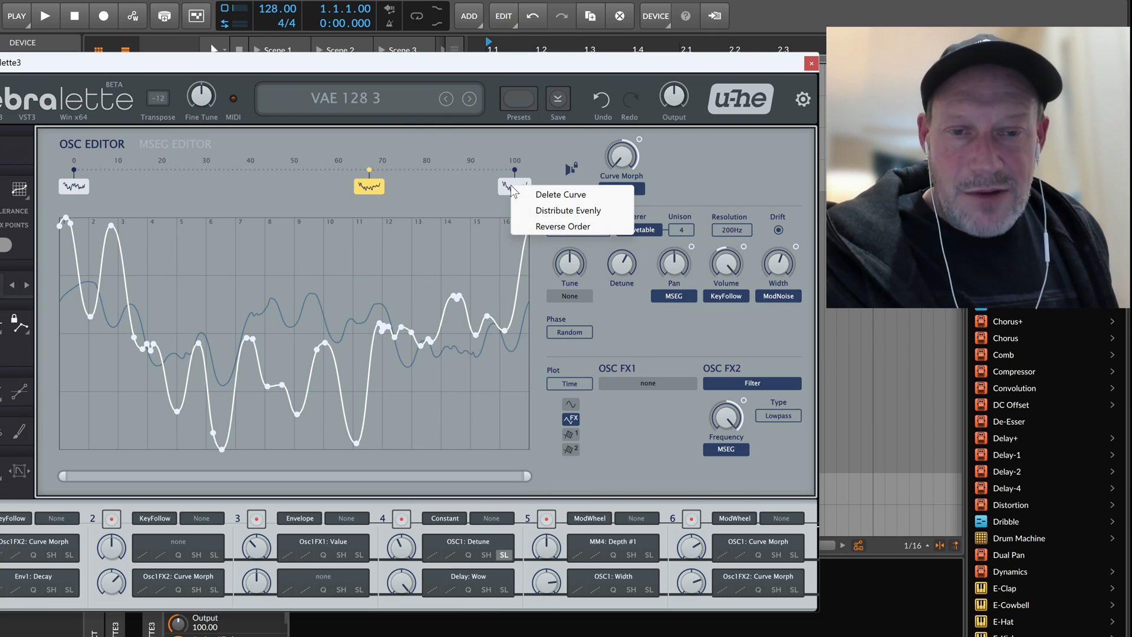
{"action": "right_click", "coordinate": [366, 185]}
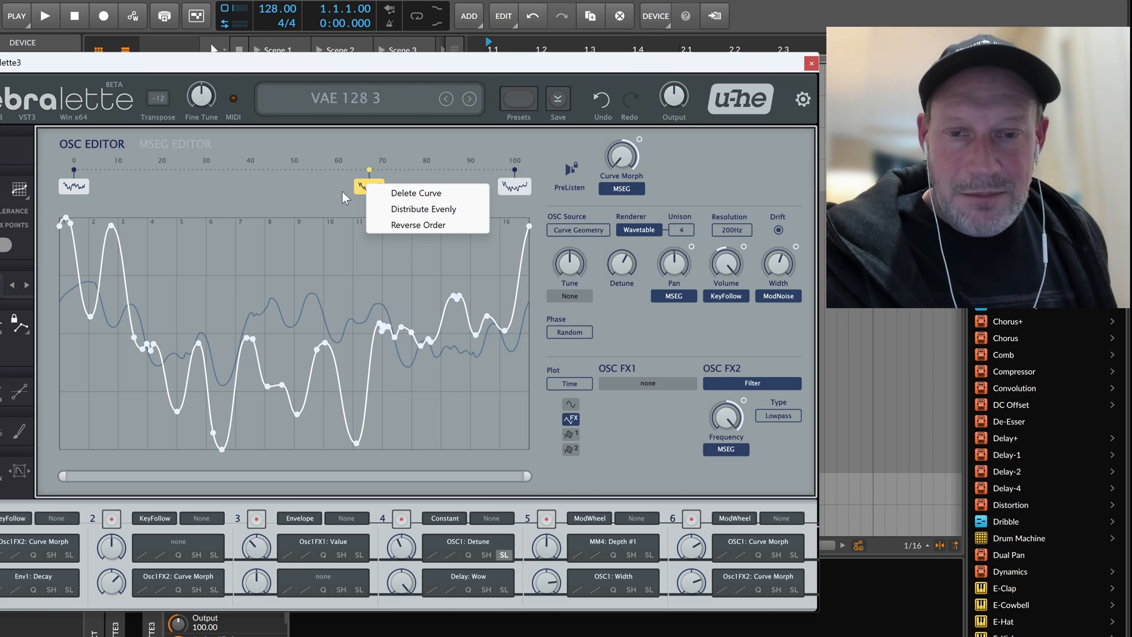
{"action": "left_click", "coordinate": [306, 197]}
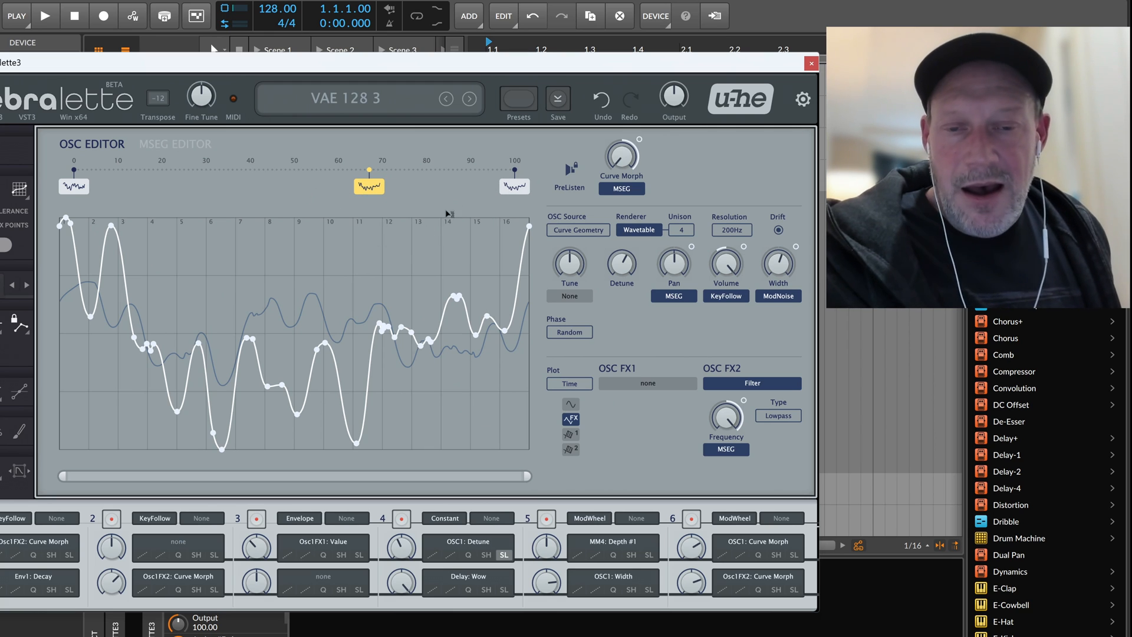
Compare the pasted curve at about position 67 with the original curve at position 100
{"action": "left_click", "coordinate": [512, 186]}
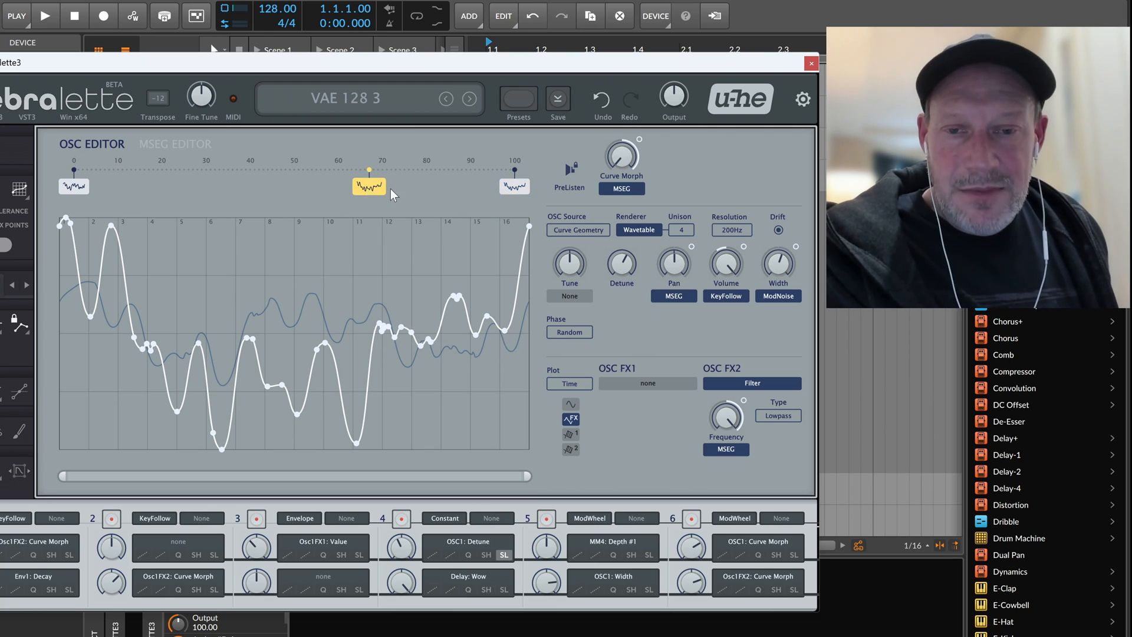
{"action": "left_click", "coordinate": [512, 187]}
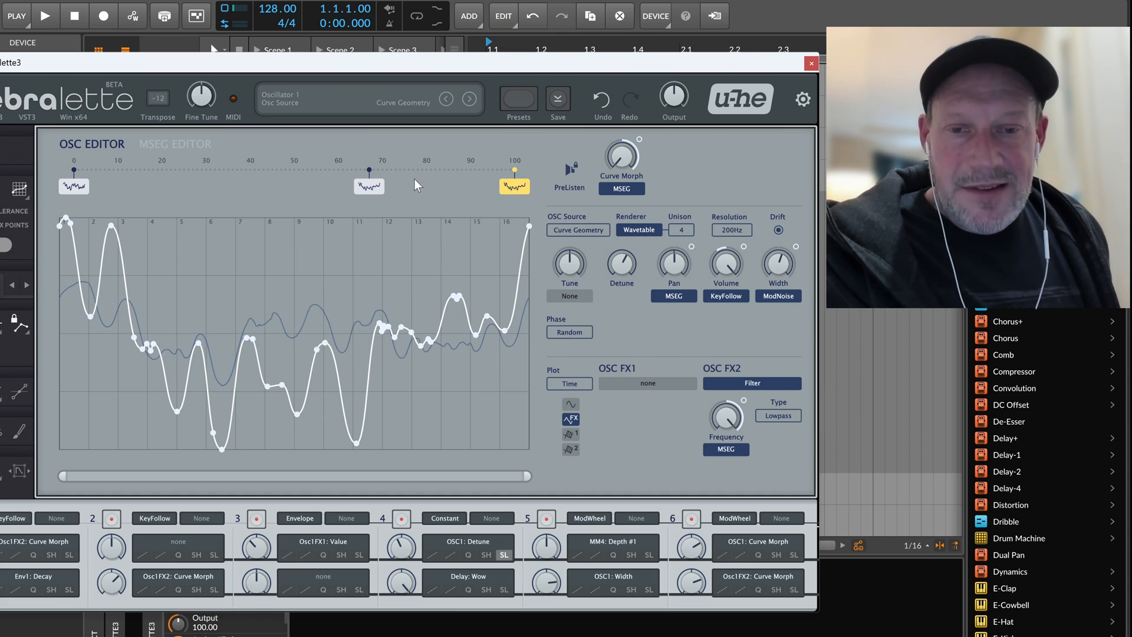
{"action": "left_click", "coordinate": [380, 186]}
{"action": "left_click", "coordinate": [512, 186]}
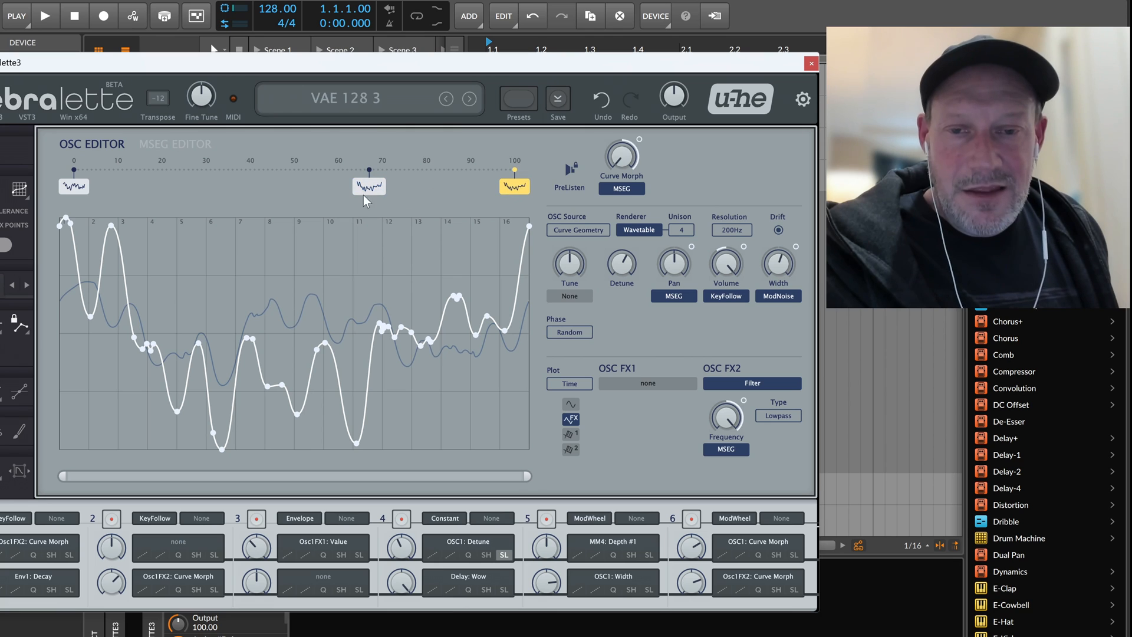
Add an empty curve at about position 27 on the morph line and reselect the curve at position 0
{"action": "left_click", "coordinate": [367, 188]}
{"action": "left_click", "coordinate": [69, 185]}
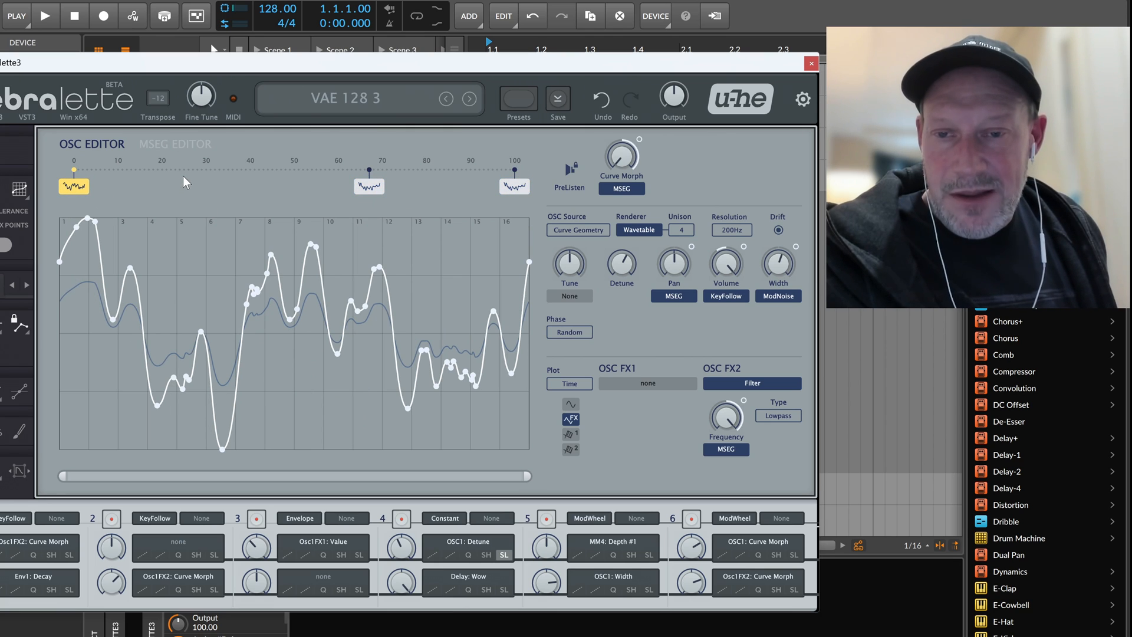
{"action": "right_click", "coordinate": [197, 177]}
{"action": "left_click", "coordinate": [234, 182]}
{"action": "left_click", "coordinate": [72, 188]}
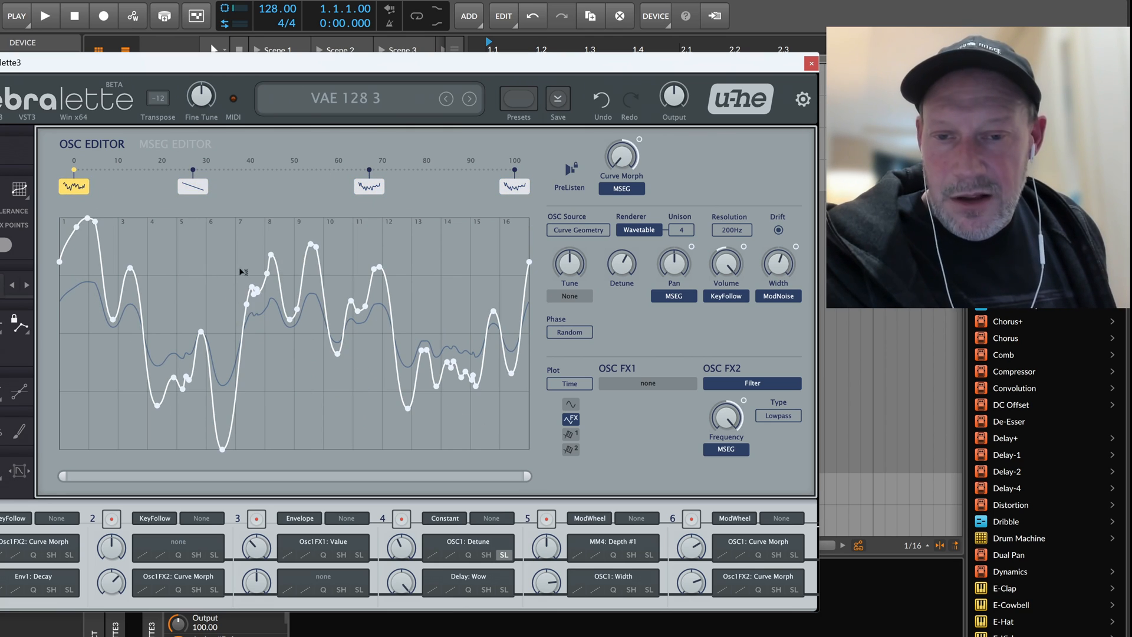
Copy the curve at position 0 and paste it into the empty curve at about position 27
{"action": "right_click", "coordinate": [226, 259]}
{"action": "right_click", "coordinate": [228, 263]}
{"action": "left_click", "coordinate": [251, 274]}
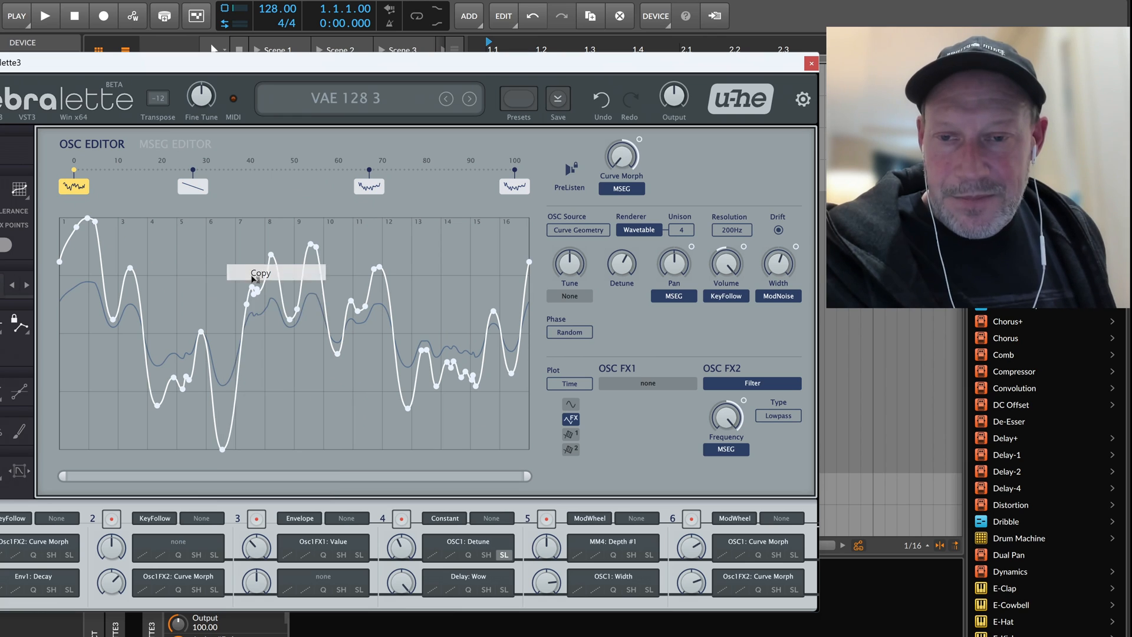
{"action": "right_click", "coordinate": [186, 189]}
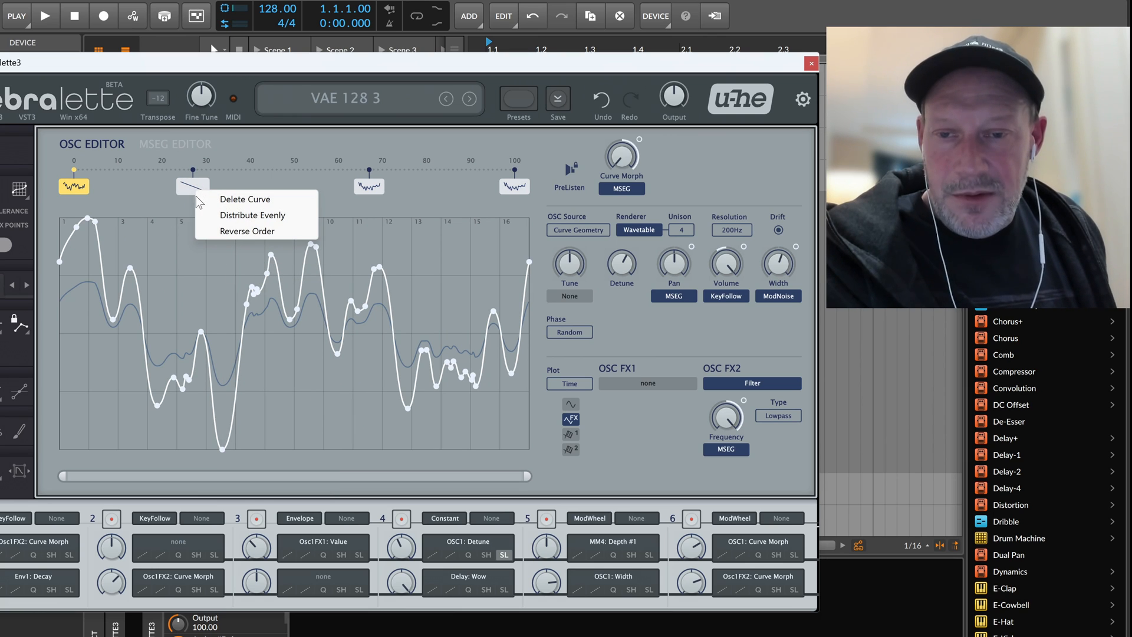
{"action": "left_click", "coordinate": [179, 187]}
{"action": "right_click", "coordinate": [242, 254]}
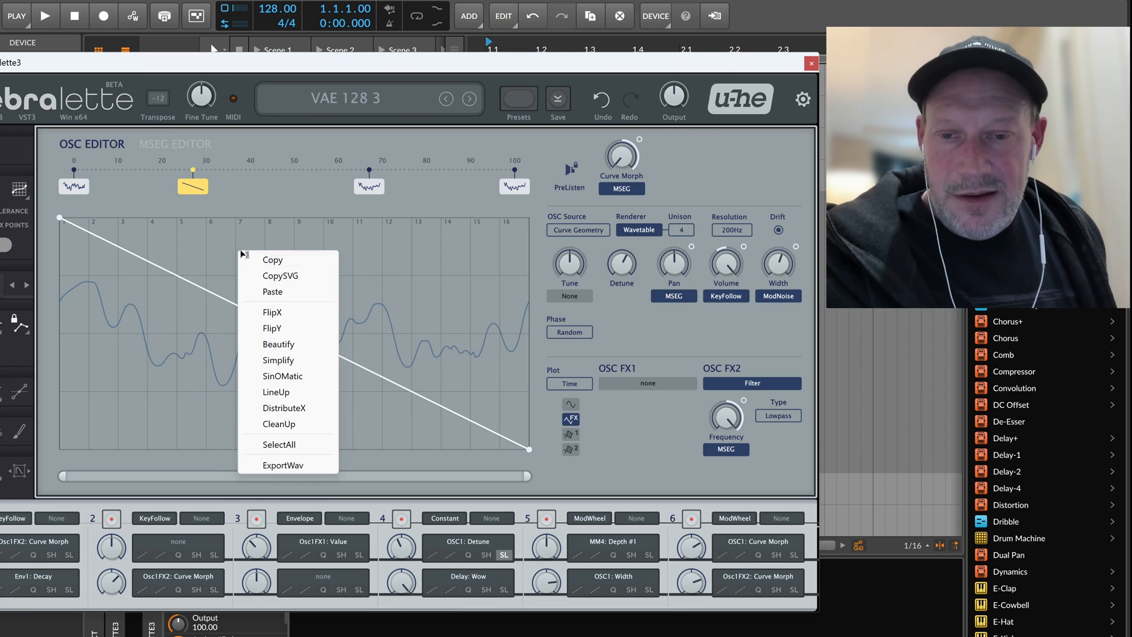
{"action": "left_click", "coordinate": [269, 291]}
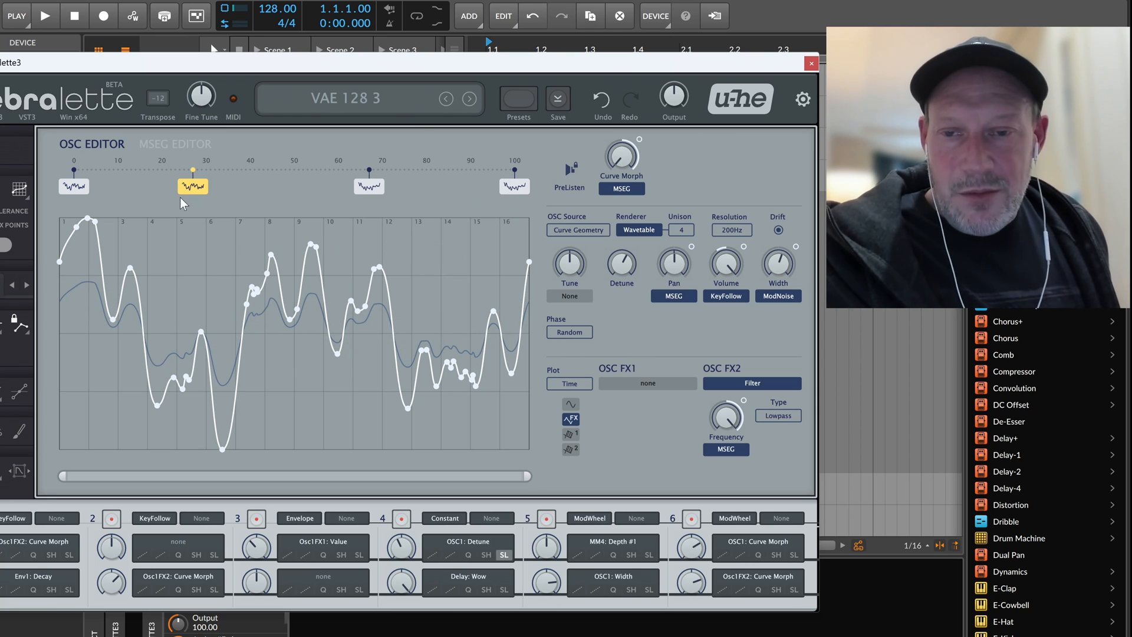
Compare the copied curves at about positions 27 and 67 with their originals at positions 0 and 100
{"action": "left_click", "coordinate": [512, 184]}
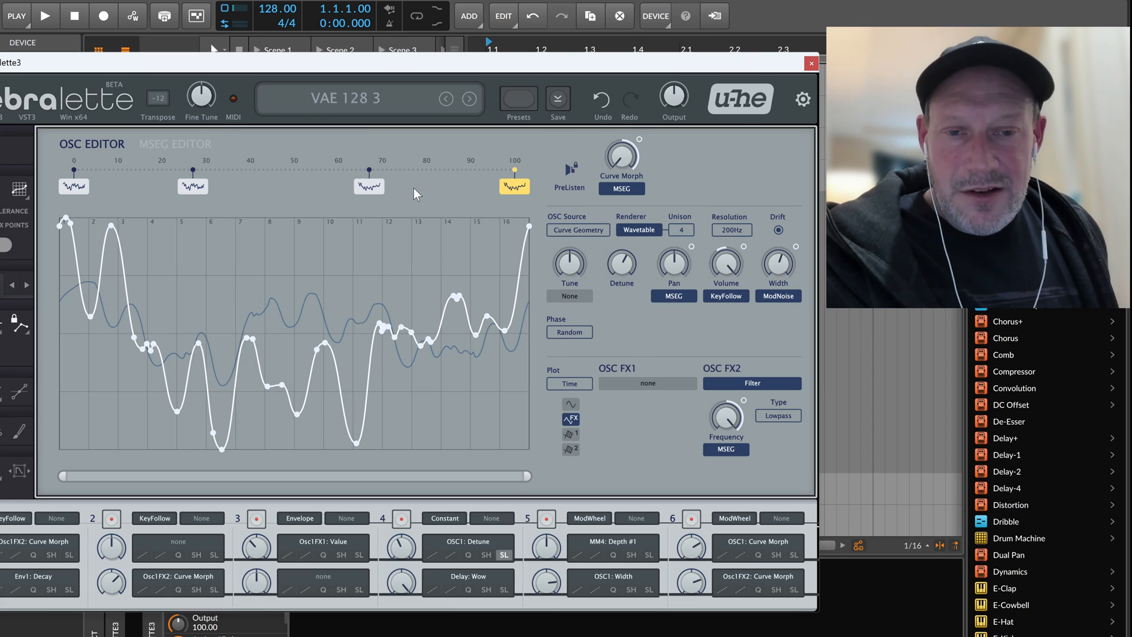
{"action": "left_click", "coordinate": [372, 187]}
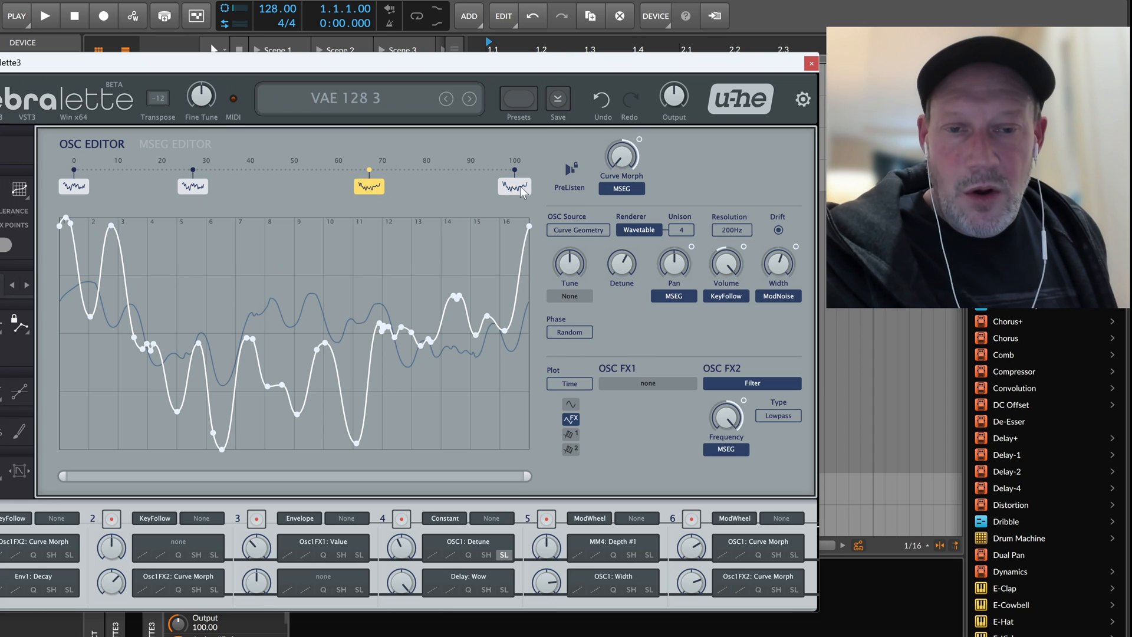
{"action": "left_click", "coordinate": [193, 186]}
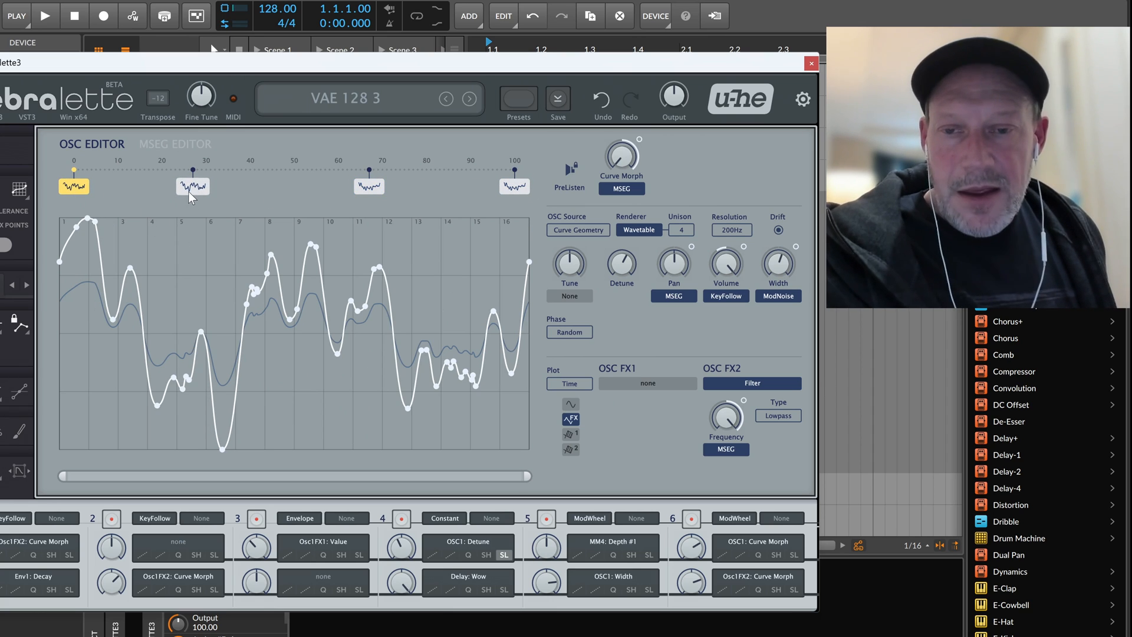
Select the last section of the curve at about position 67 and compress it with WarpLinear to start near grid division 15
{"action": "left_click", "coordinate": [381, 190]}
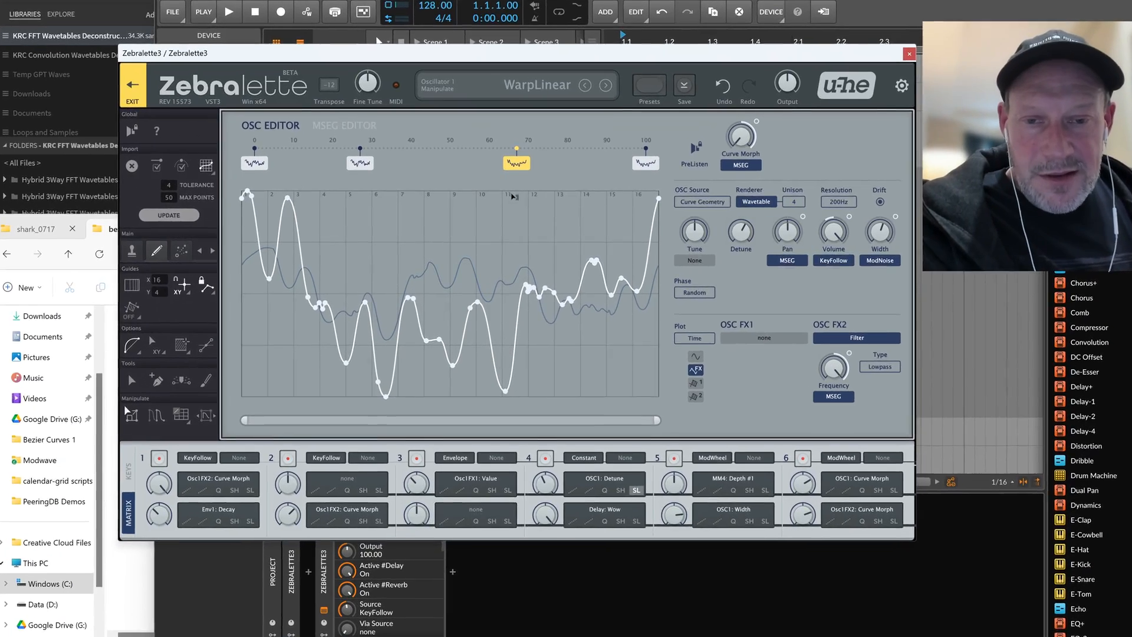
{"action": "left_click_drag", "start_coordinate": [517, 198], "coordinate": [672, 288]}
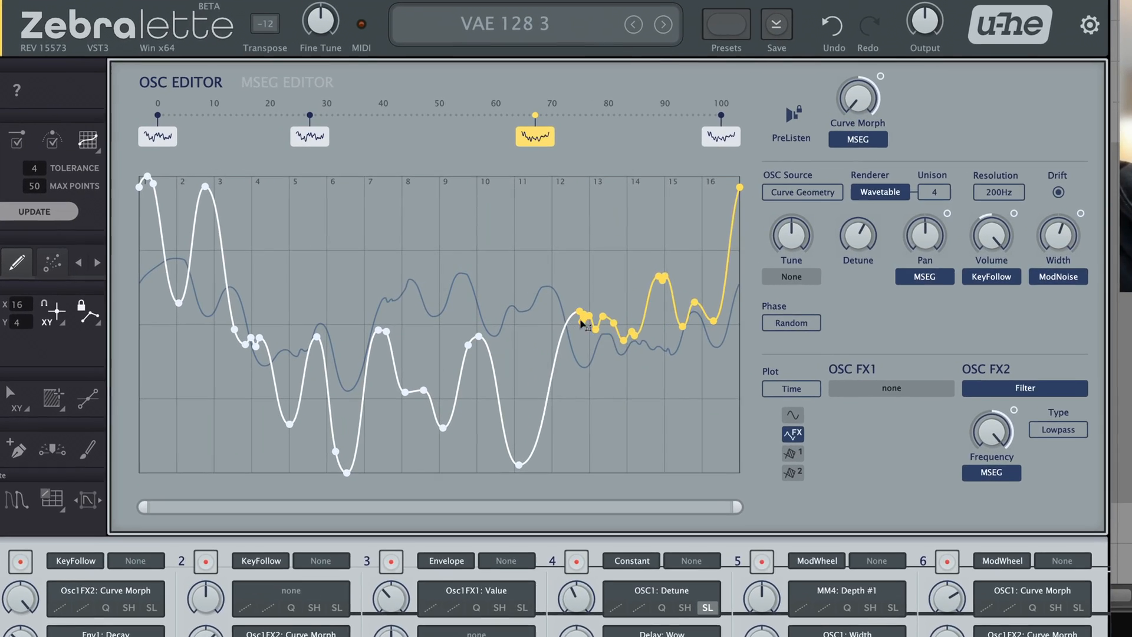
{"action": "left_click_drag", "start_coordinate": [581, 324], "coordinate": [678, 334]}
{"action": "left_click_drag", "start_coordinate": [736, 366], "coordinate": [694, 371]}
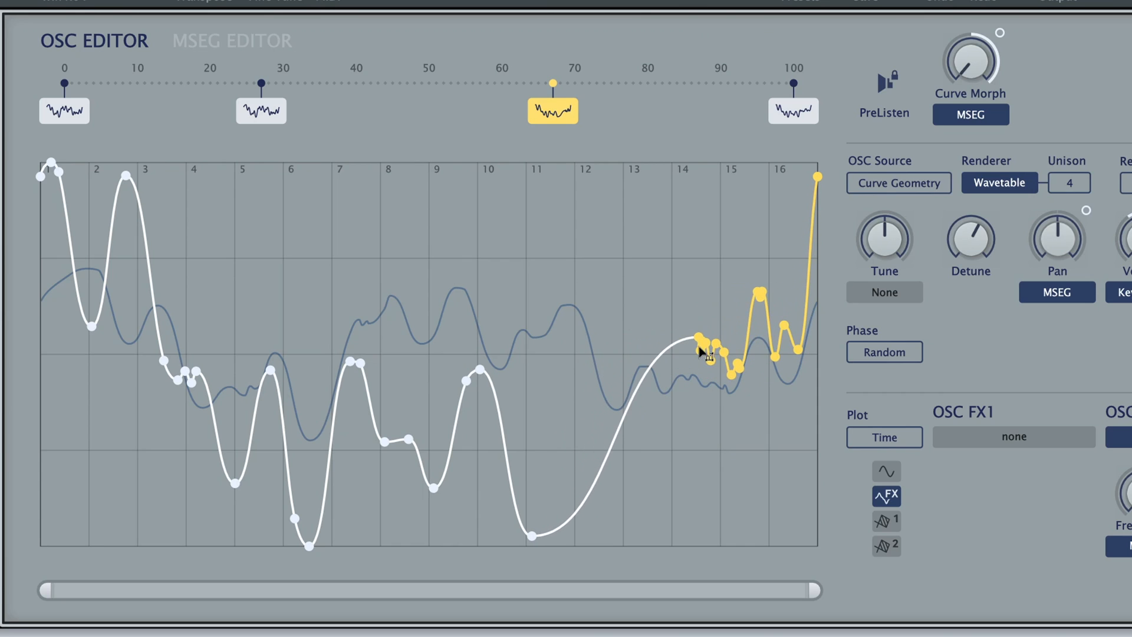
{"action": "left_click_drag", "start_coordinate": [653, 353], "coordinate": [727, 346]}
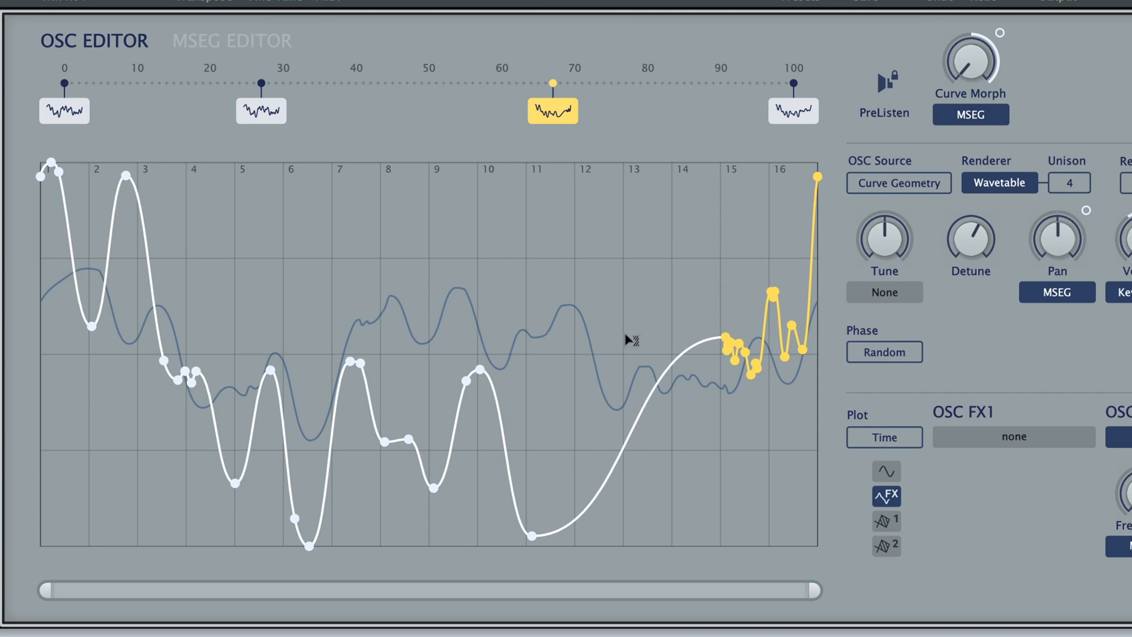
Select the first half of the curve at about position 27 and compress it horizontally into the first grid division
{"action": "left_click", "coordinate": [261, 110]}
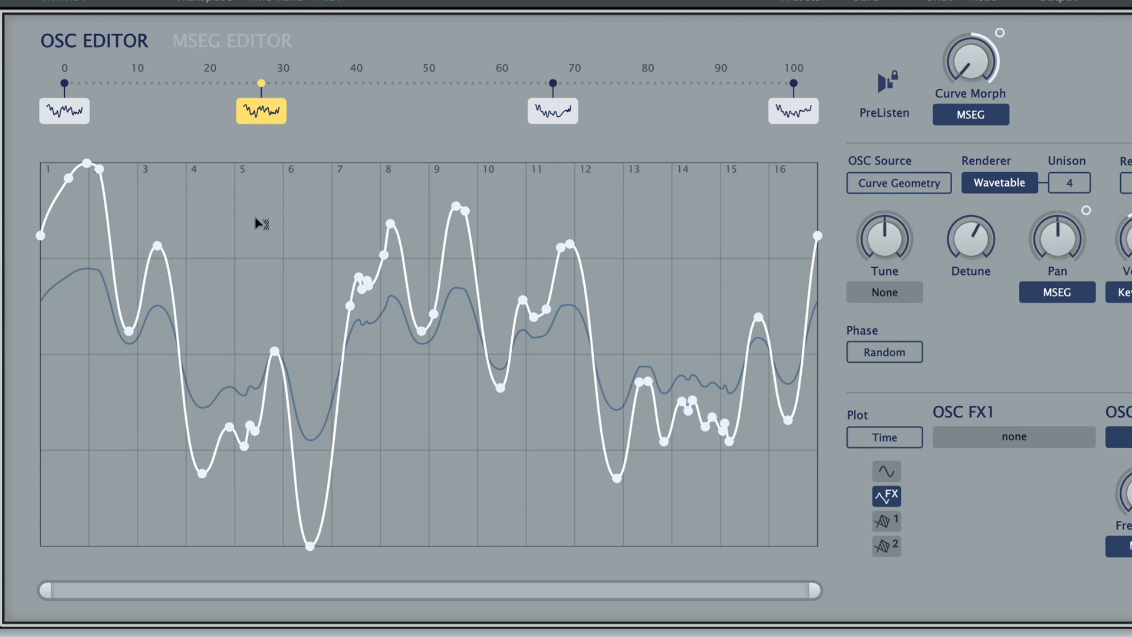
{"action": "left_click_drag", "start_coordinate": [416, 201], "coordinate": [1, 330]}
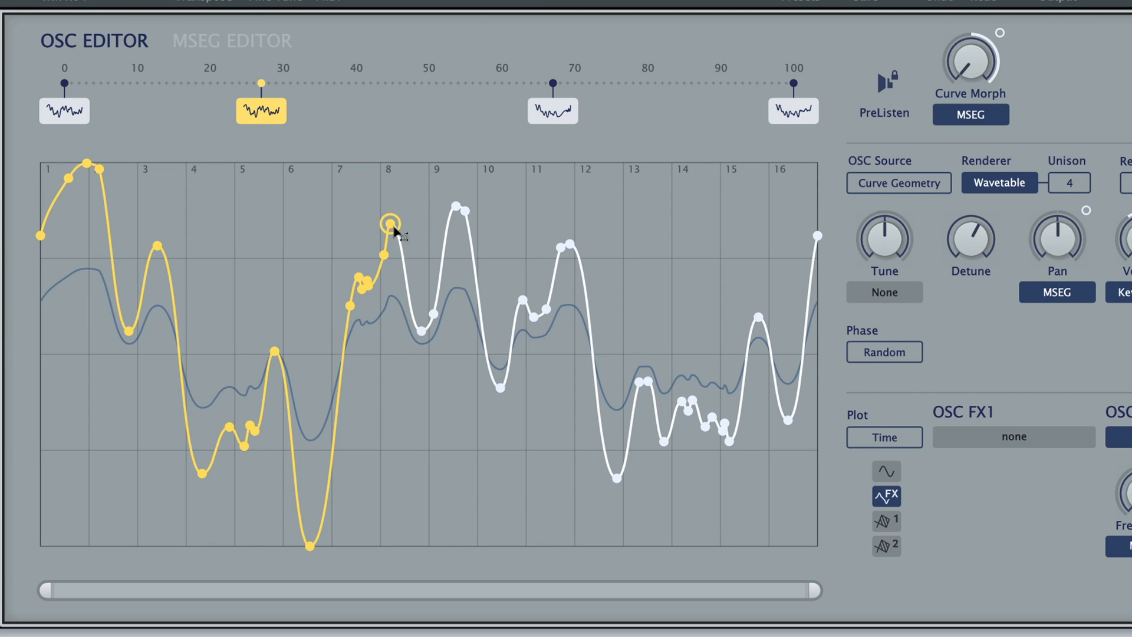
{"action": "left_click_drag", "start_coordinate": [394, 228], "coordinate": [178, 245]}
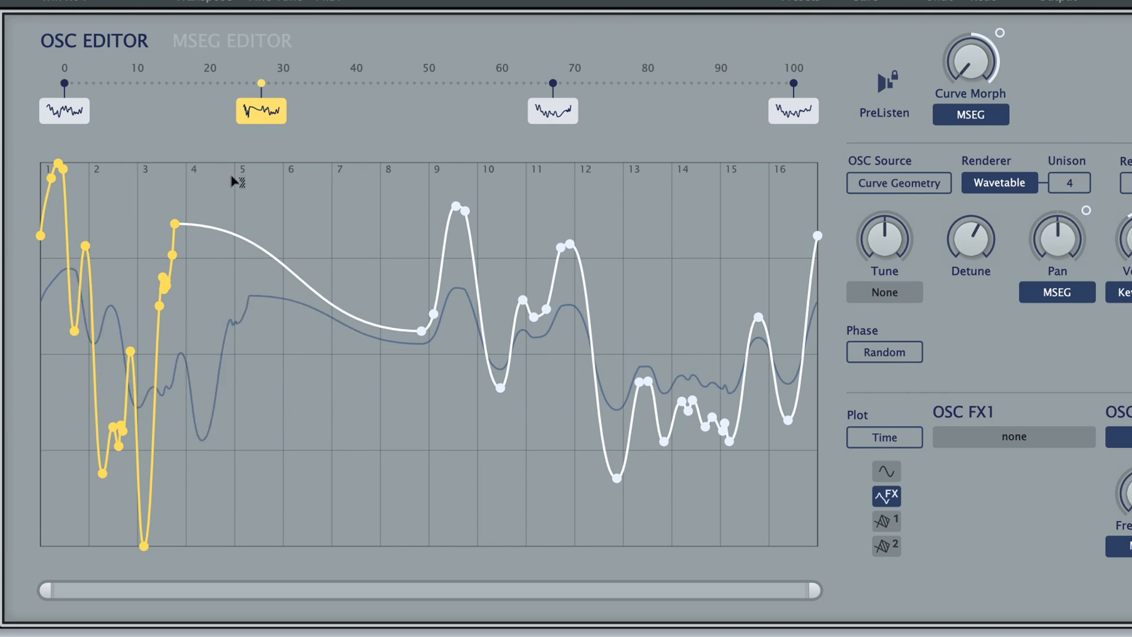
{"action": "left_click_drag", "start_coordinate": [182, 233], "coordinate": [111, 238]}
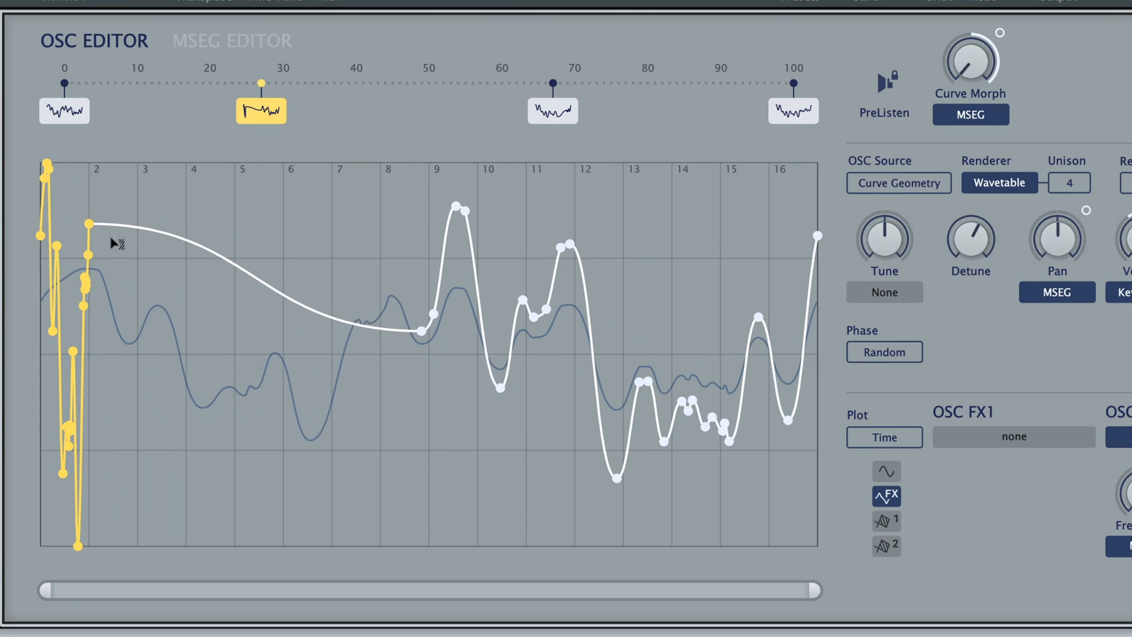
Select a middle section of points on the curve at about position 67 and squeeze it toward the curve's end
{"action": "left_click", "coordinate": [553, 110]}
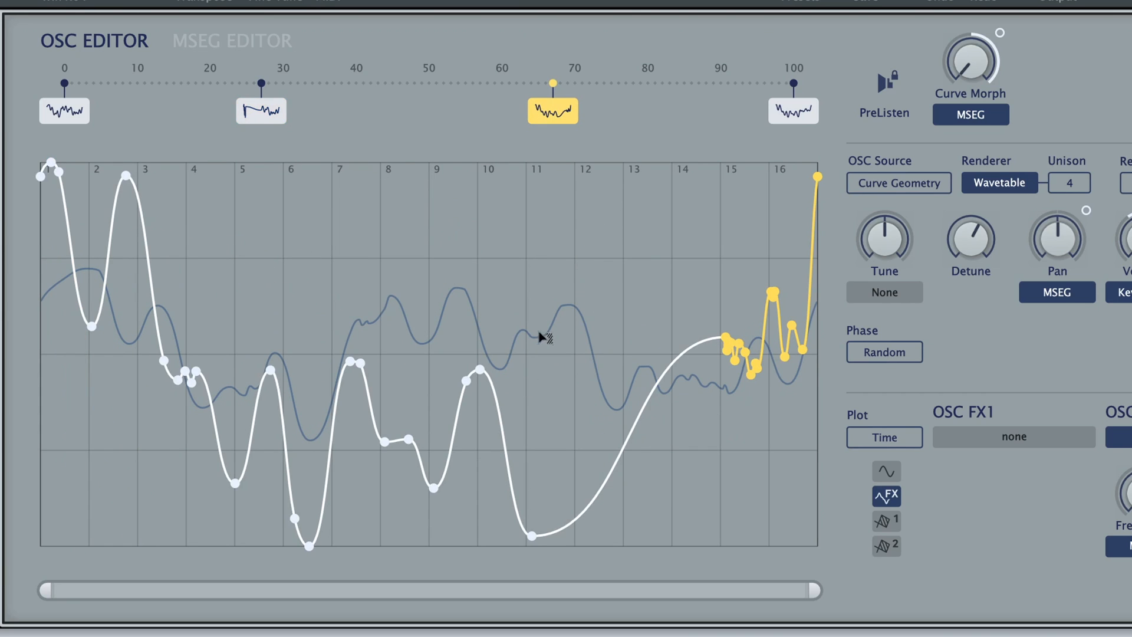
{"action": "left_click_drag", "start_coordinate": [466, 286], "coordinate": [733, 425]}
{"action": "left_click_drag", "start_coordinate": [481, 390], "coordinate": [695, 372]}
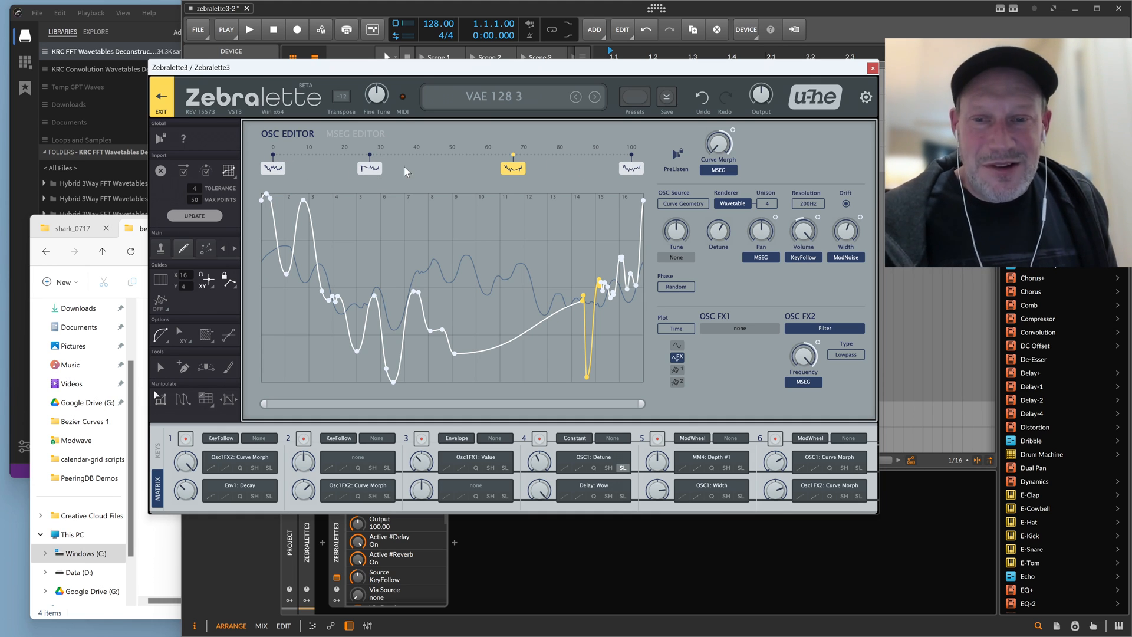
Export the morphing curves as a WAV wavetable and show the exported file in the Export folder
{"action": "right_click", "coordinate": [578, 174]}
{"action": "right_click", "coordinate": [530, 222]}
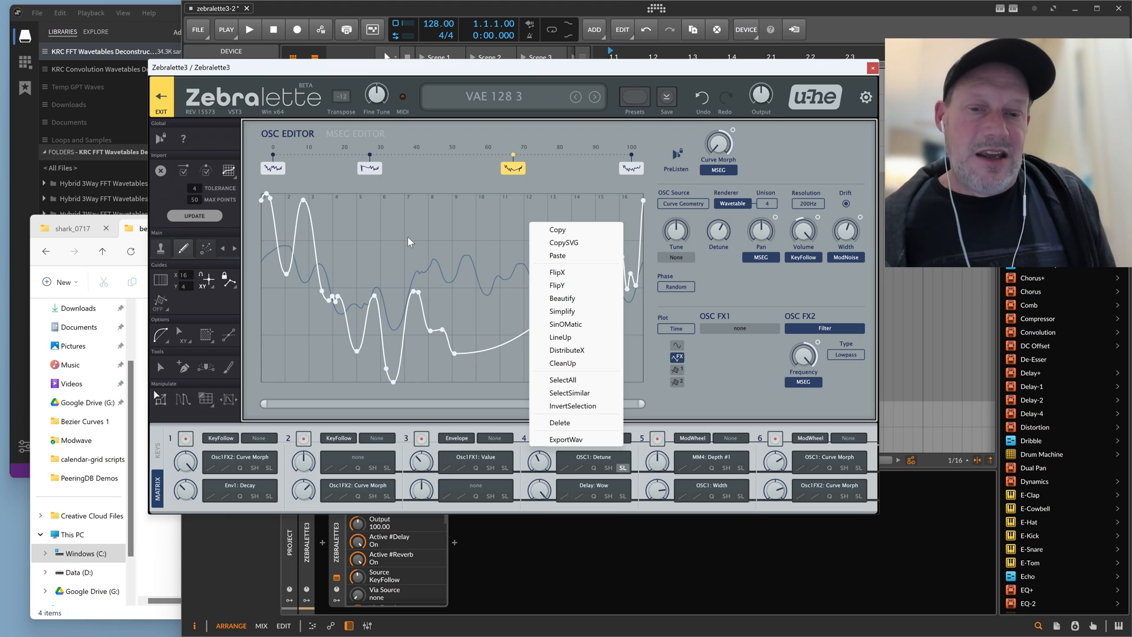
{"action": "left_click", "coordinate": [558, 439]}
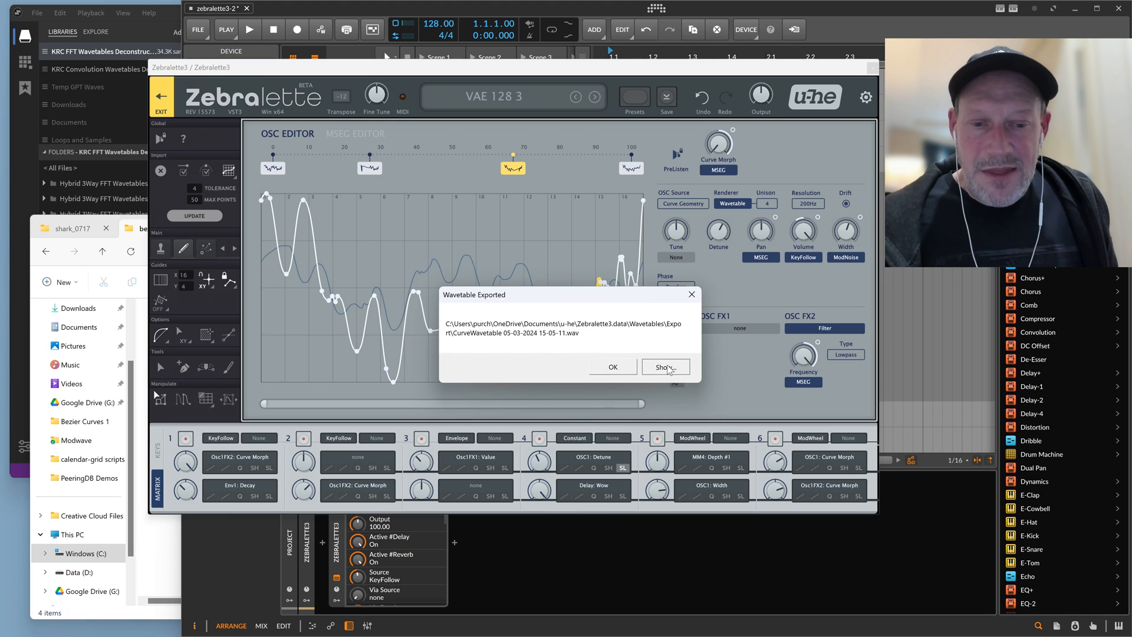
{"action": "left_click", "coordinate": [667, 368]}
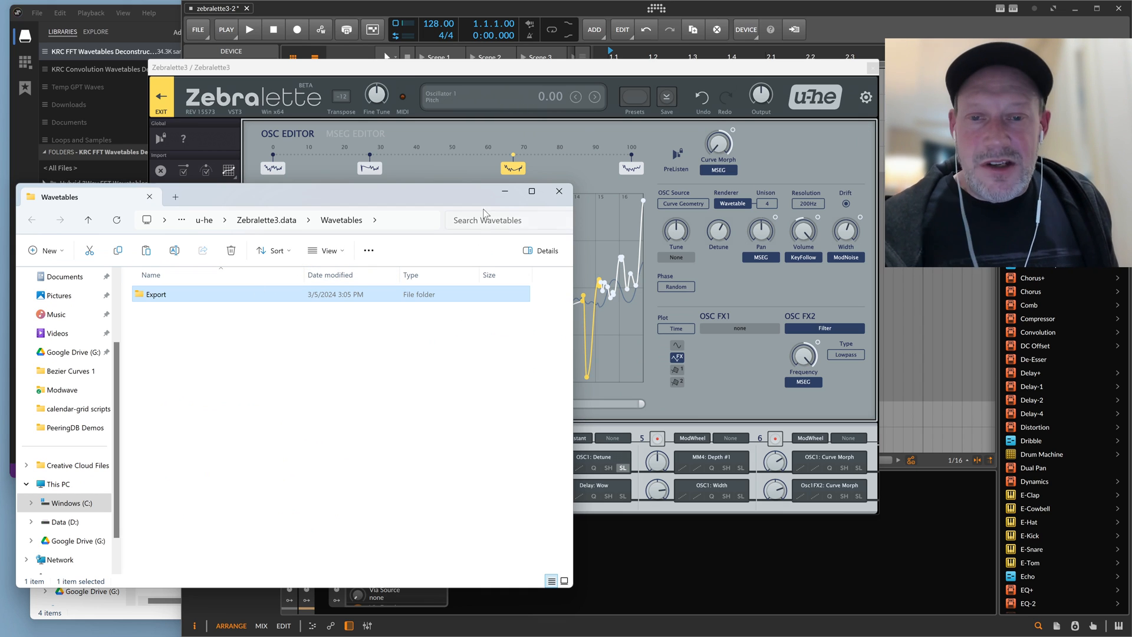
{"action": "left_click_drag", "start_coordinate": [439, 200], "coordinate": [453, 206]}
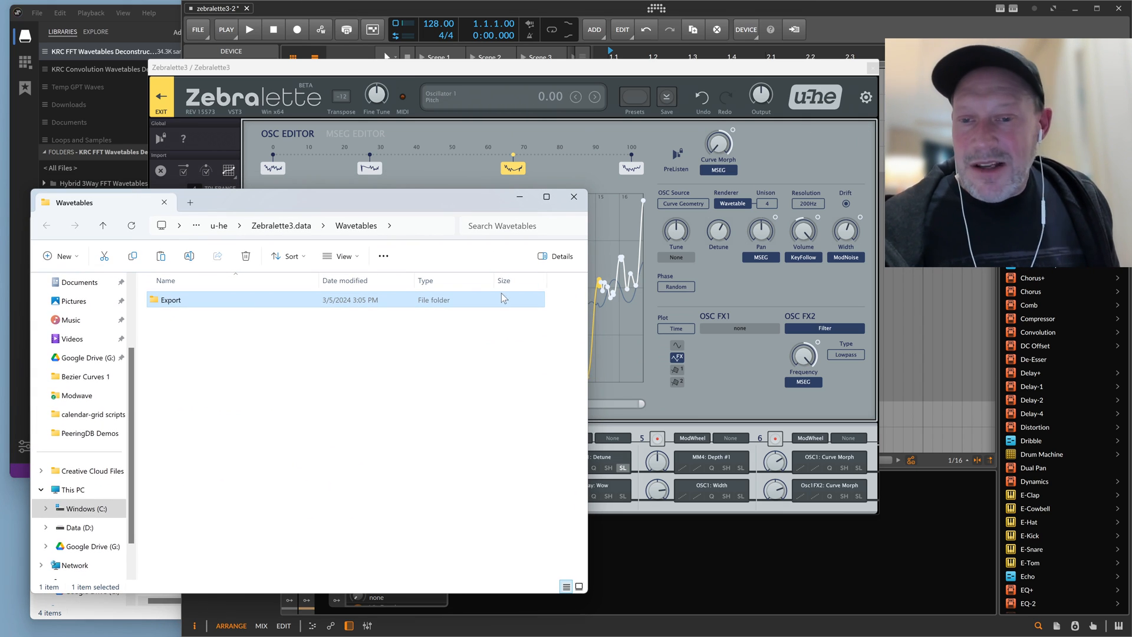
{"action": "double_click", "coordinate": [194, 295]}
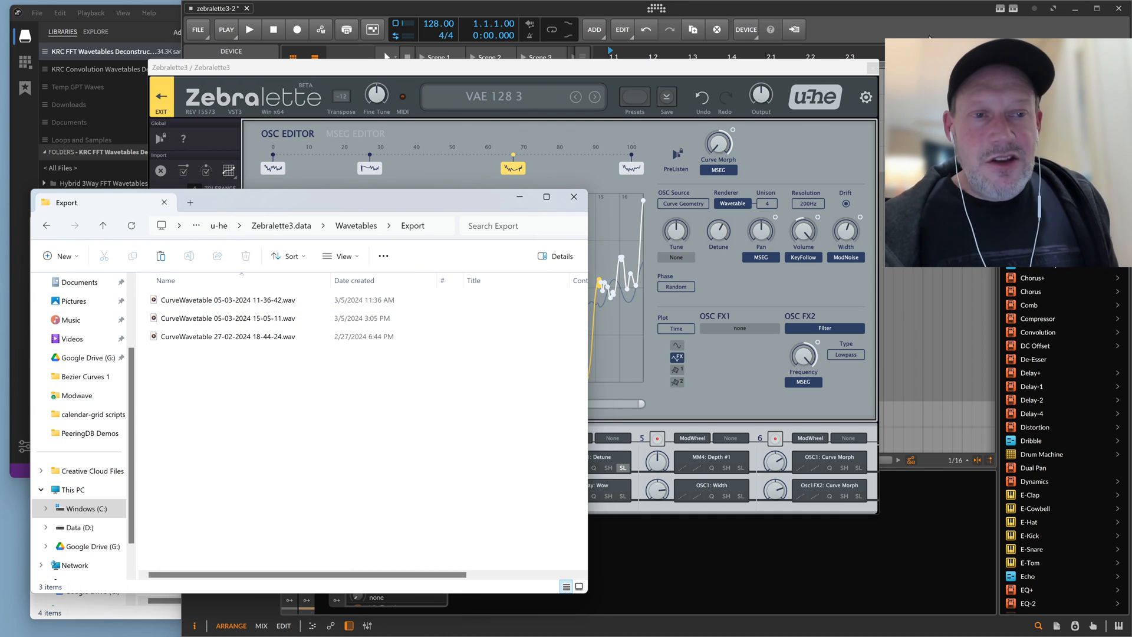
Close the Zebralette3 plug-in window and open the modwave native plug-in from its track in Bitwig Studio
{"action": "left_click", "coordinate": [784, 183]}
{"action": "left_click", "coordinate": [873, 69]}
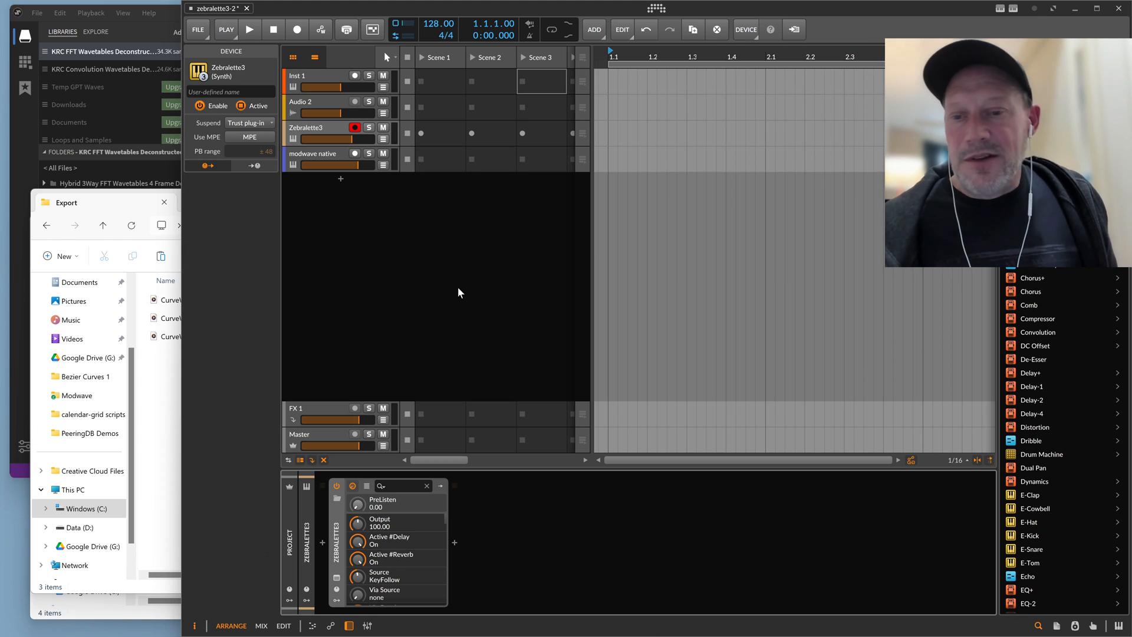
{"action": "left_click", "coordinate": [328, 157]}
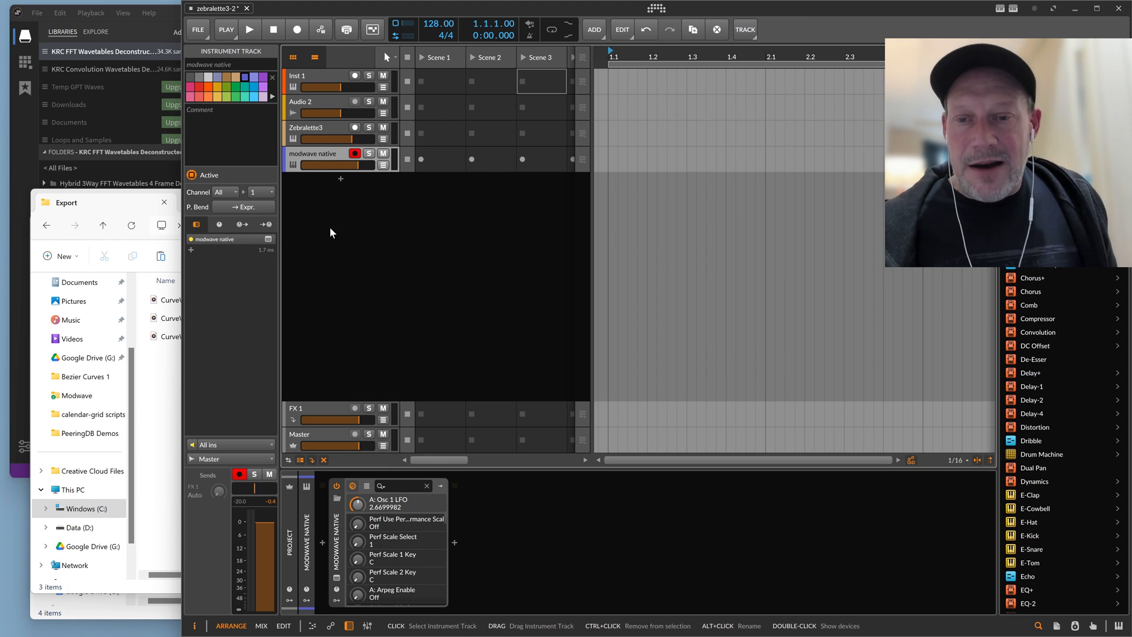
{"action": "left_click", "coordinate": [337, 578]}
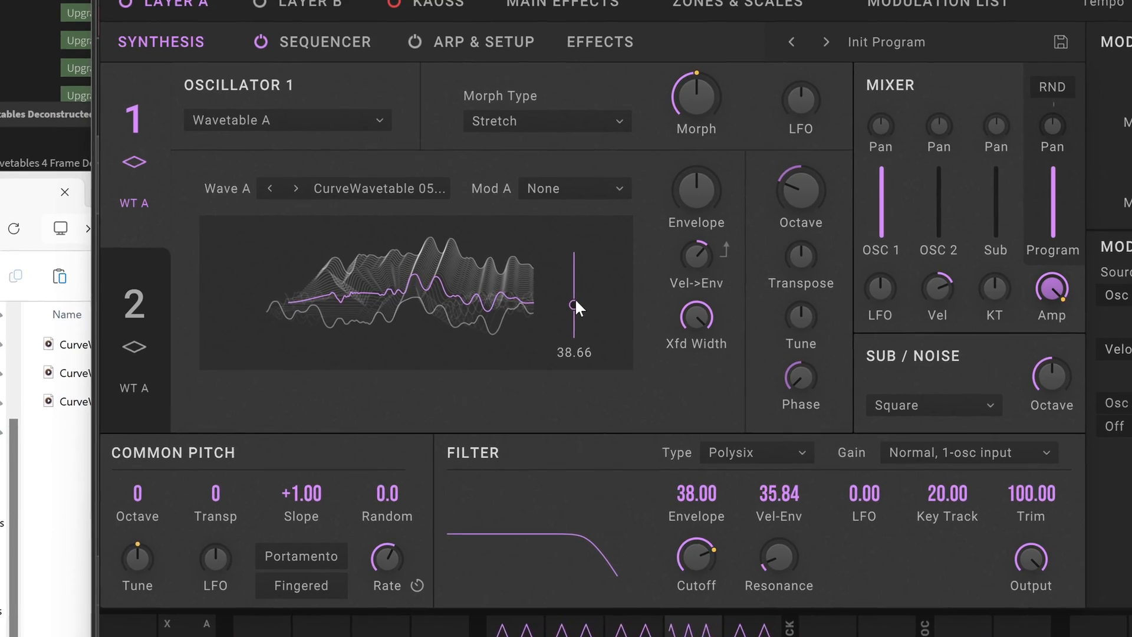
Lower Oscillator 1's wavetable position to its minimum and raise its envelope amount to the maximum
{"action": "left_click_drag", "start_coordinate": [554, 297], "coordinate": [560, 401]}
{"action": "left_click_drag", "start_coordinate": [709, 198], "coordinate": [790, 57]}
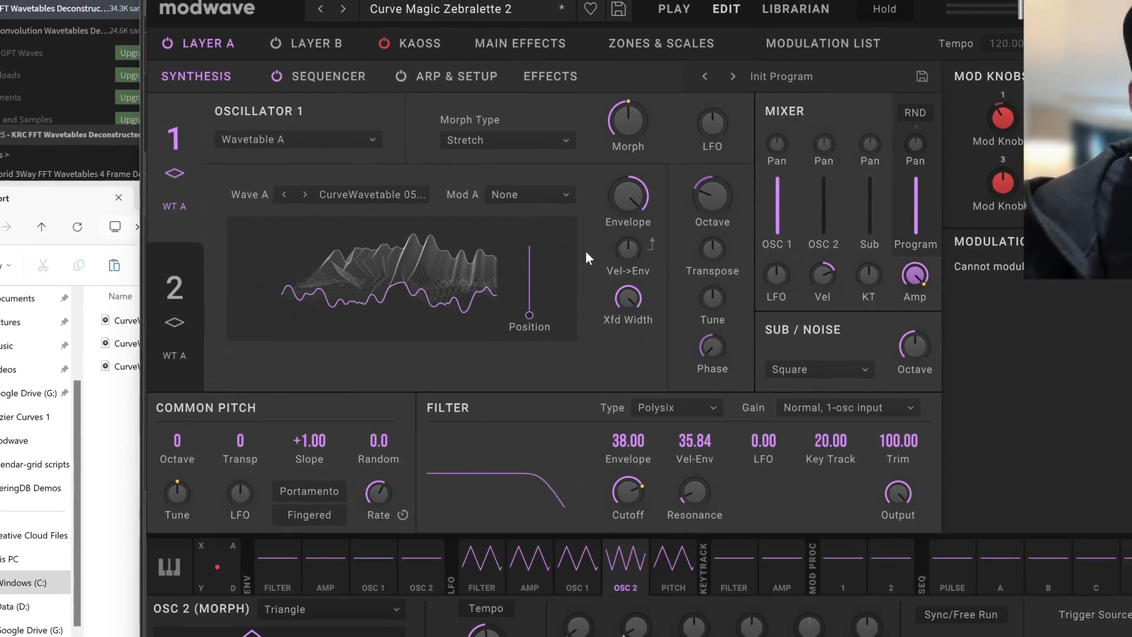
{"action": "mouse_move", "coordinate": [674, 300]}
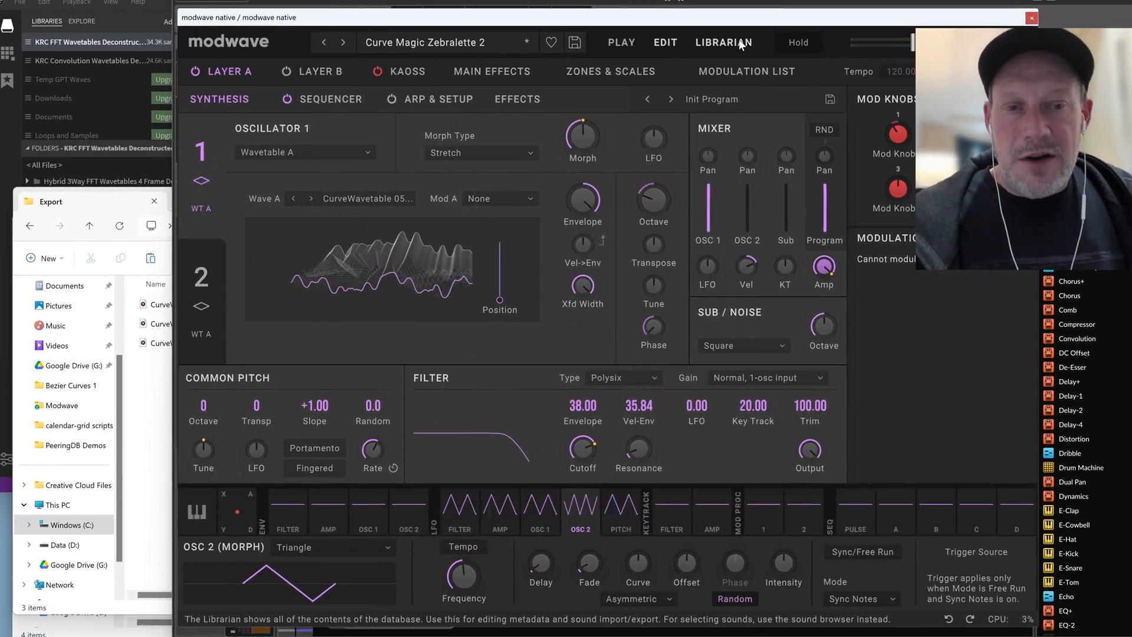
{"action": "left_click", "coordinate": [769, 21]}
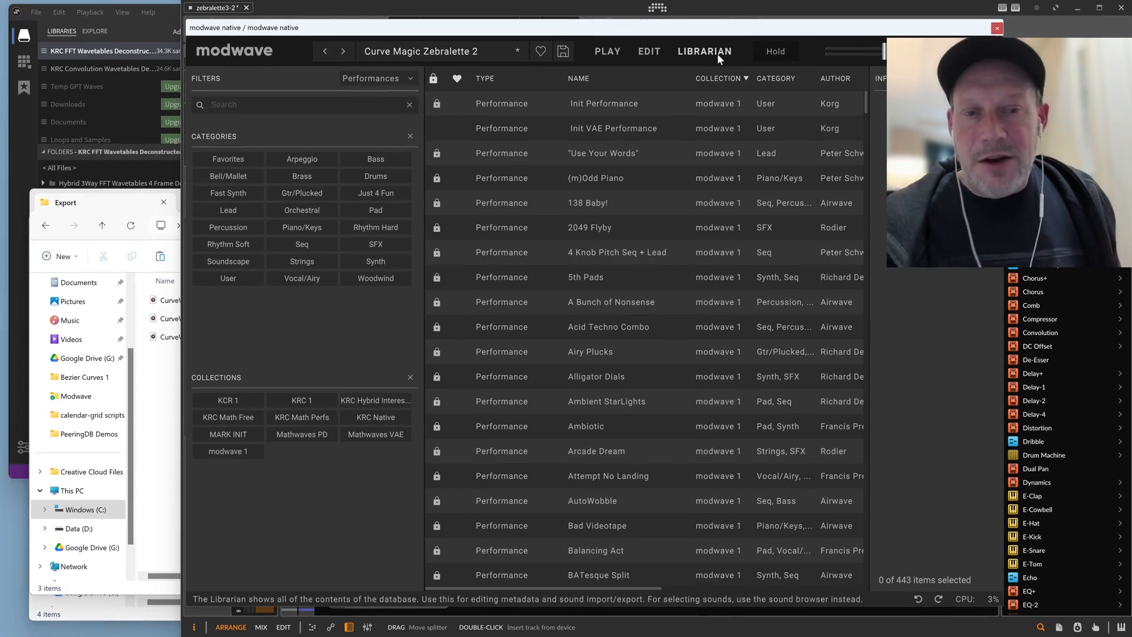
{"action": "left_click", "coordinate": [984, 52]}
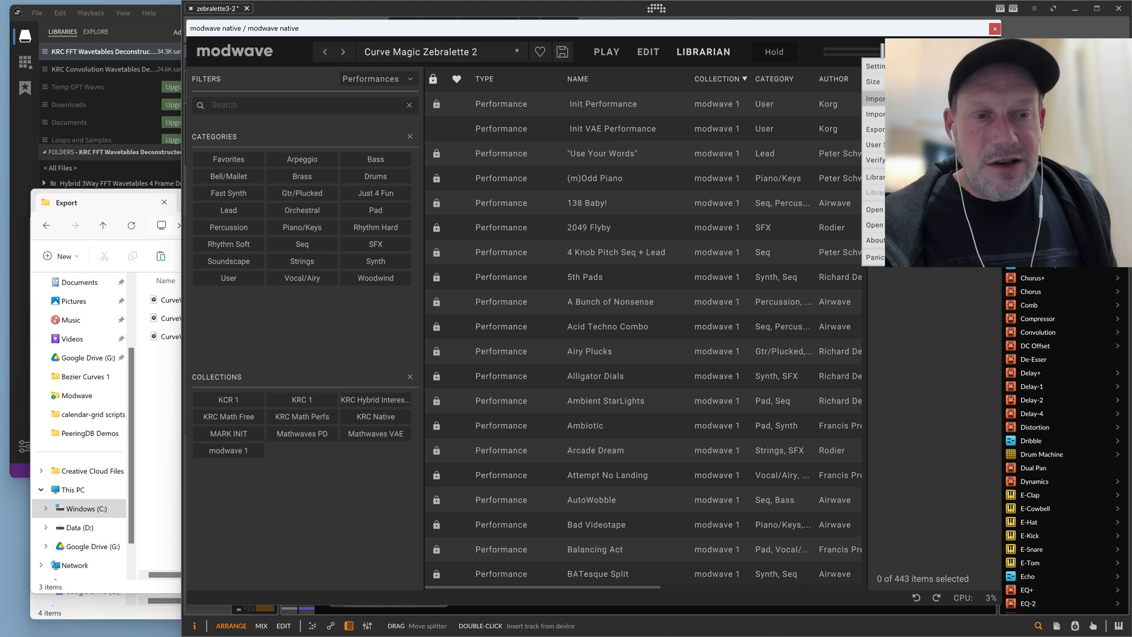
{"action": "left_click", "coordinate": [915, 113]}
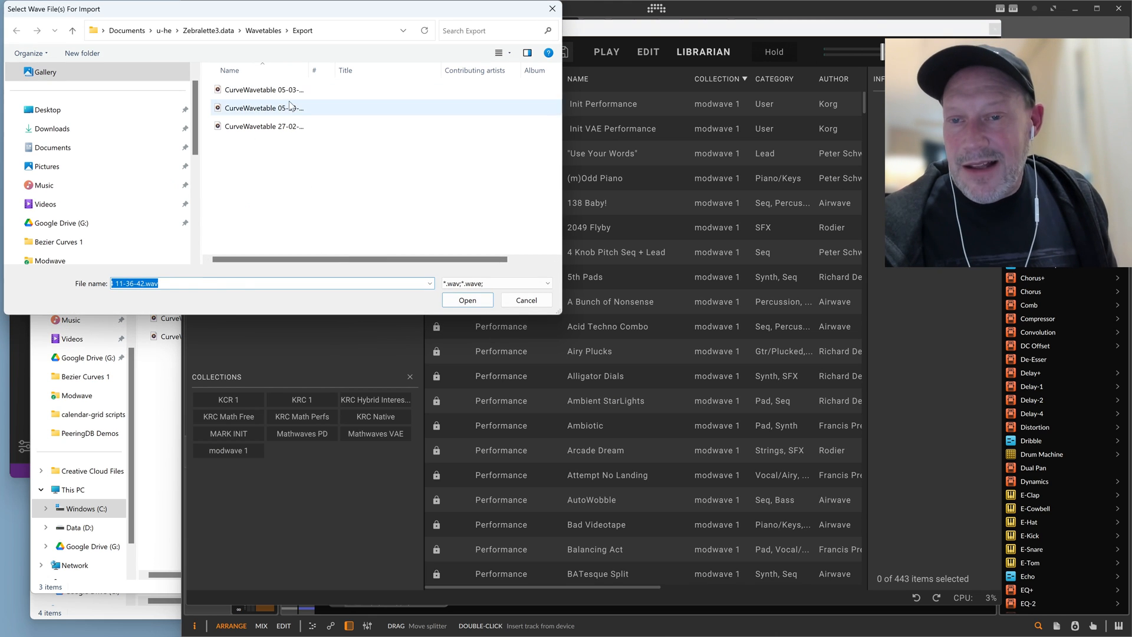
{"action": "left_click_drag", "start_coordinate": [300, 90], "coordinate": [393, 206]}
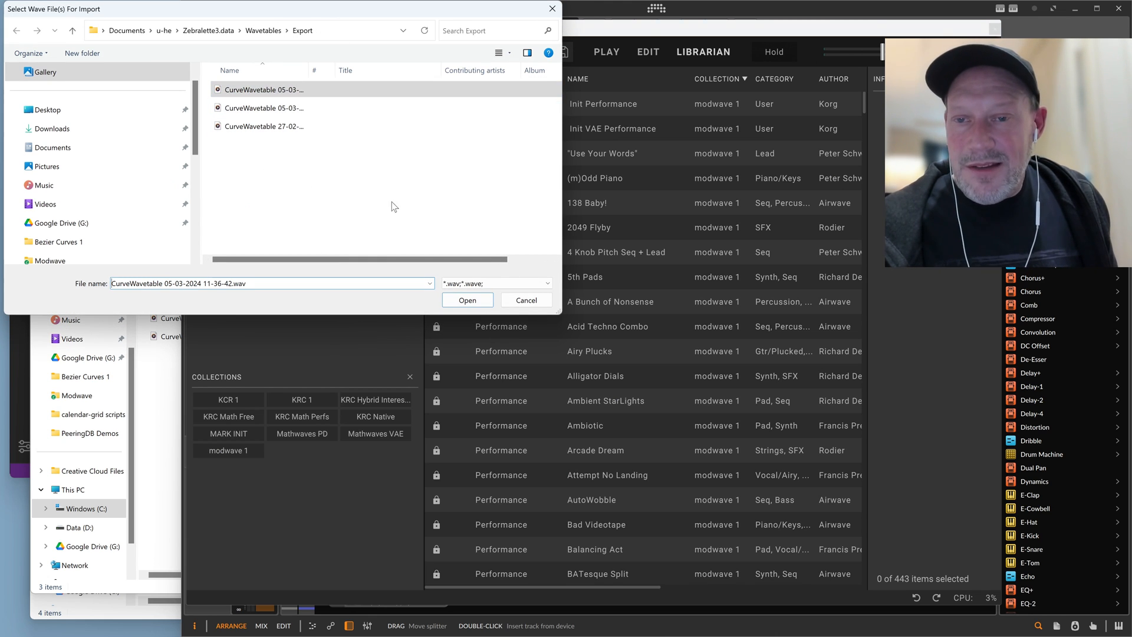
{"action": "left_click", "coordinate": [554, 9]}
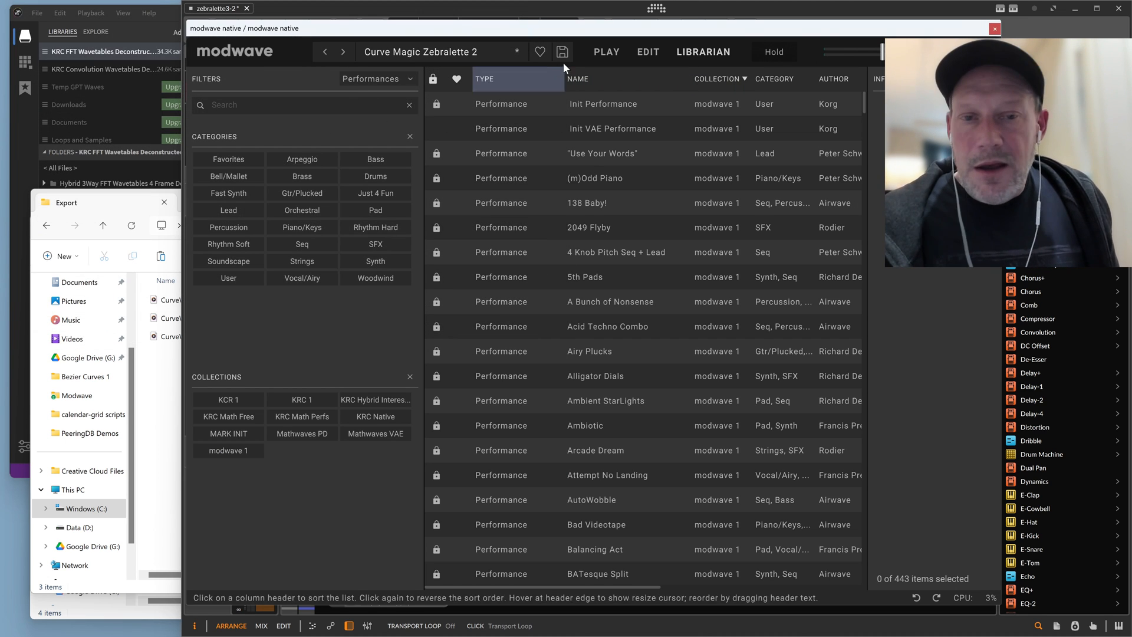
{"action": "left_click", "coordinate": [646, 52]}
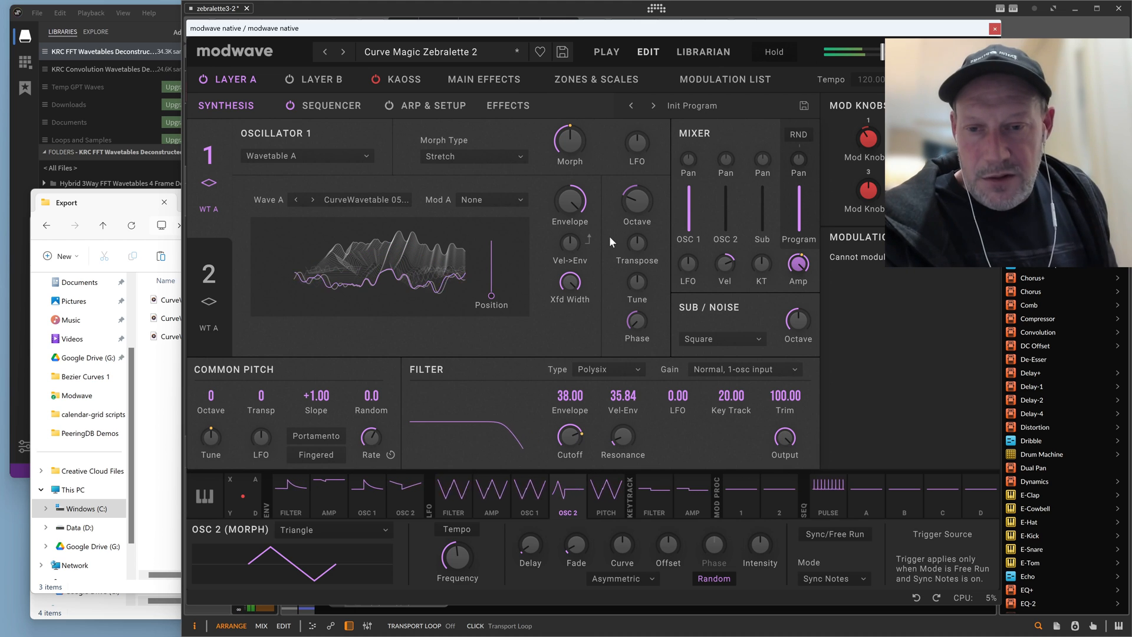
Show the Osc 1 envelope settings and set Oscillator 1's wavetable position to about 32.58
{"action": "left_click", "coordinate": [375, 503]}
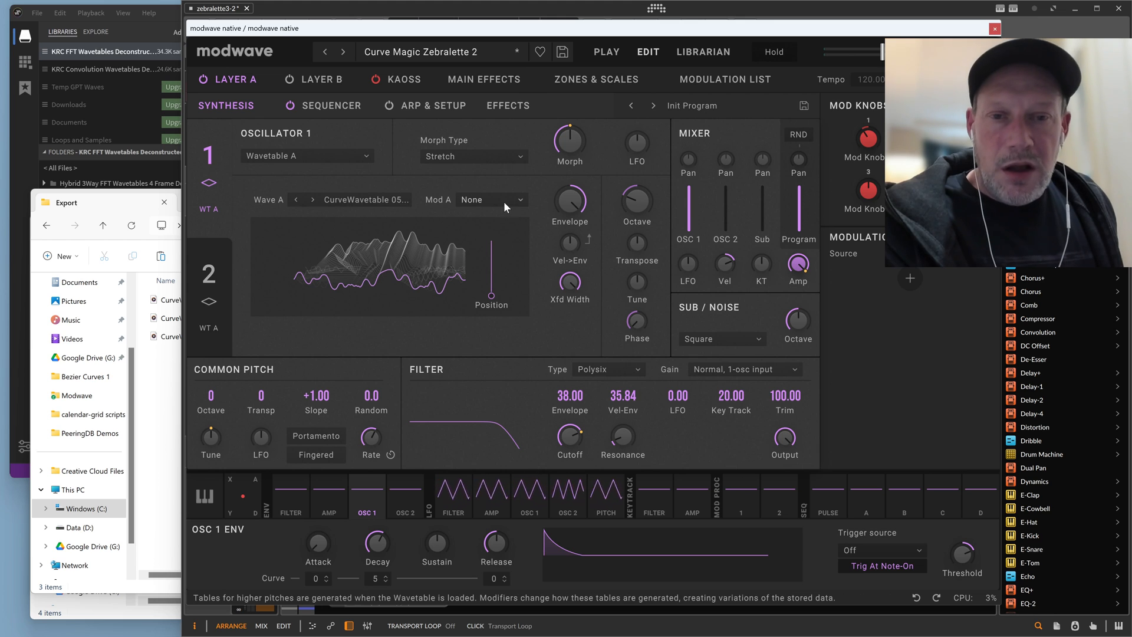
{"action": "mouse_move", "coordinate": [490, 242]}
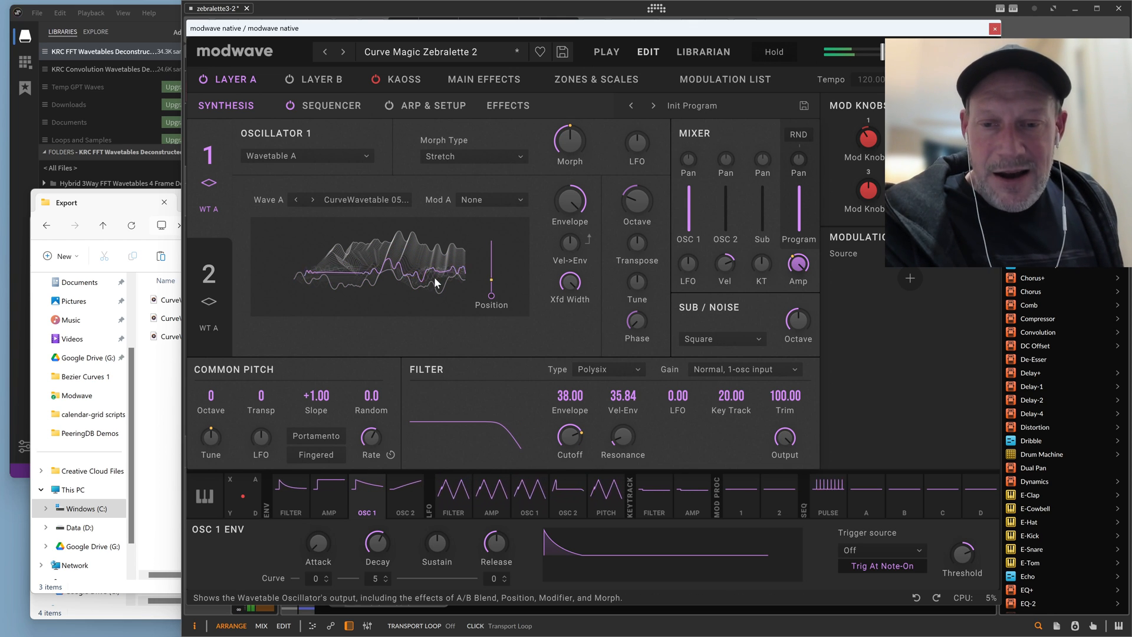
{"action": "mouse_move", "coordinate": [490, 297]}
{"action": "left_click_drag", "start_coordinate": [490, 296], "coordinate": [493, 275]}
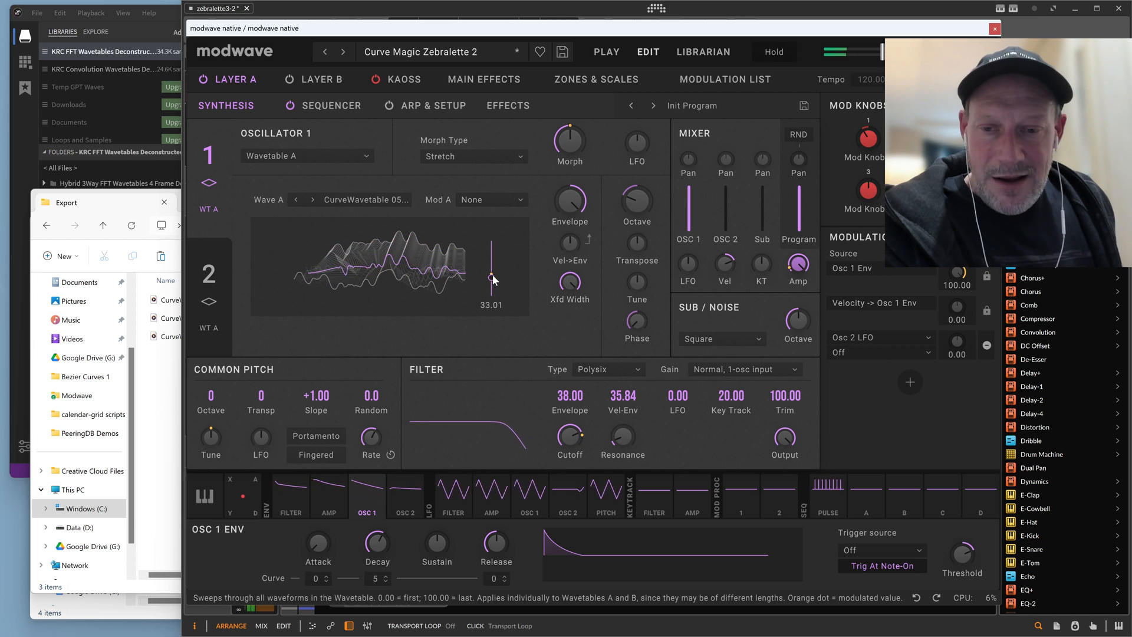
{"action": "mouse_move", "coordinate": [798, 319]}
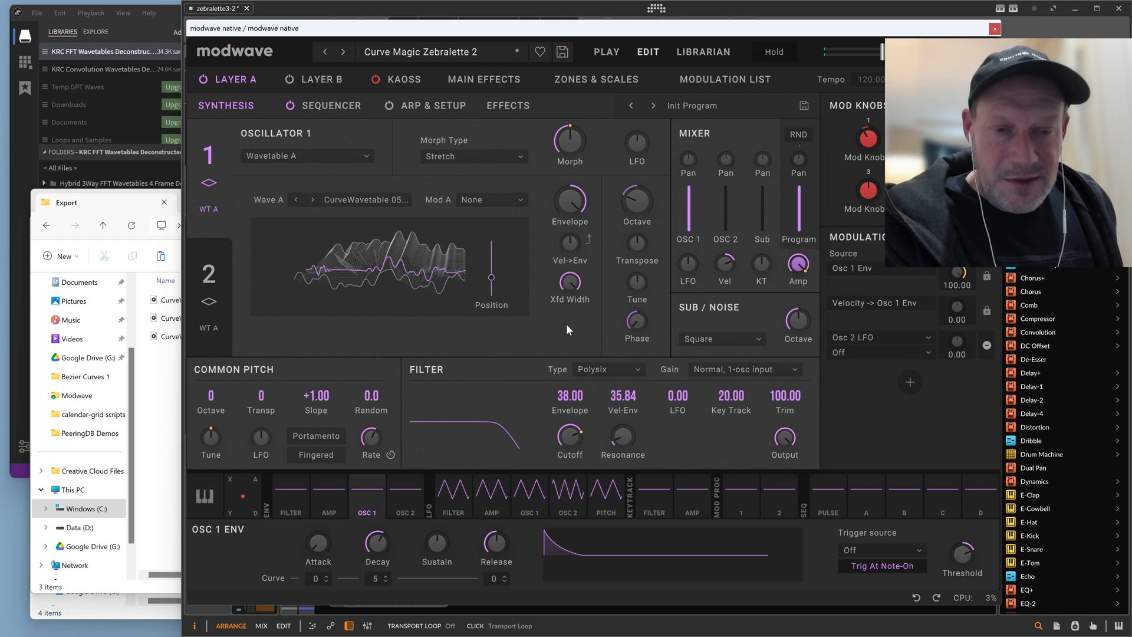
{"action": "mouse_move", "coordinate": [490, 274]}
{"action": "left_mouse_down"}
{"action": "mouse_move", "coordinate": [493, 263]}
{"action": "mouse_move", "coordinate": [484, 275]}
{"action": "left_mouse_up"}
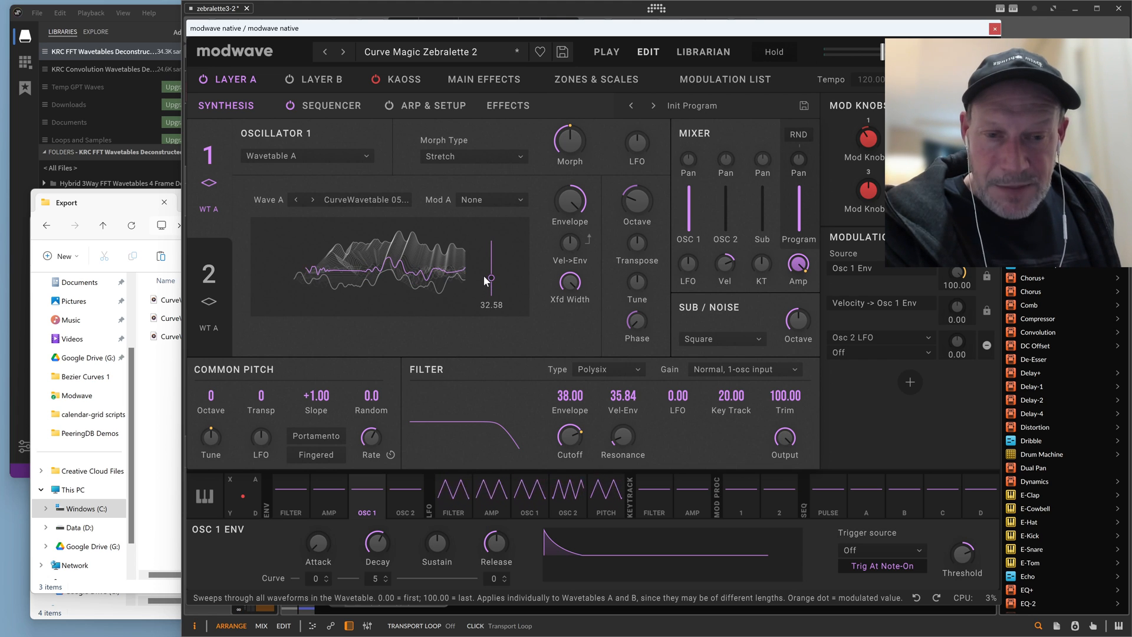
Apply a slight negative Osc 2 LFO modulation to the wavetable position and set Oscillator 1's morph LFO intensity to about 10
{"action": "left_click_drag", "start_coordinate": [958, 337], "coordinate": [957, 344]}
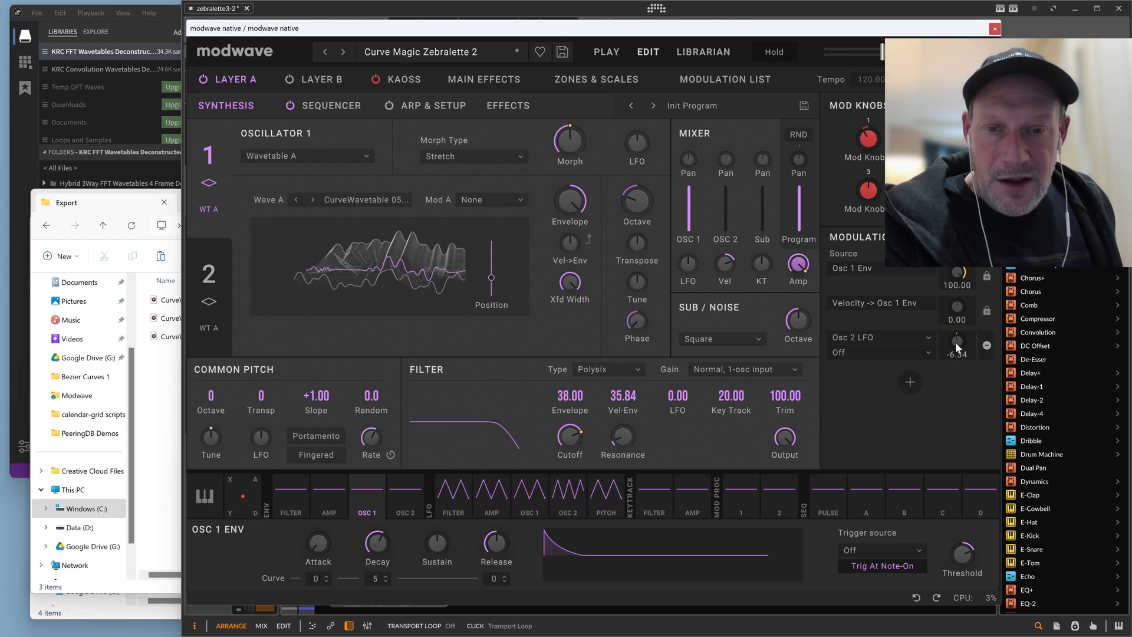
{"action": "left_click", "coordinate": [644, 138]}
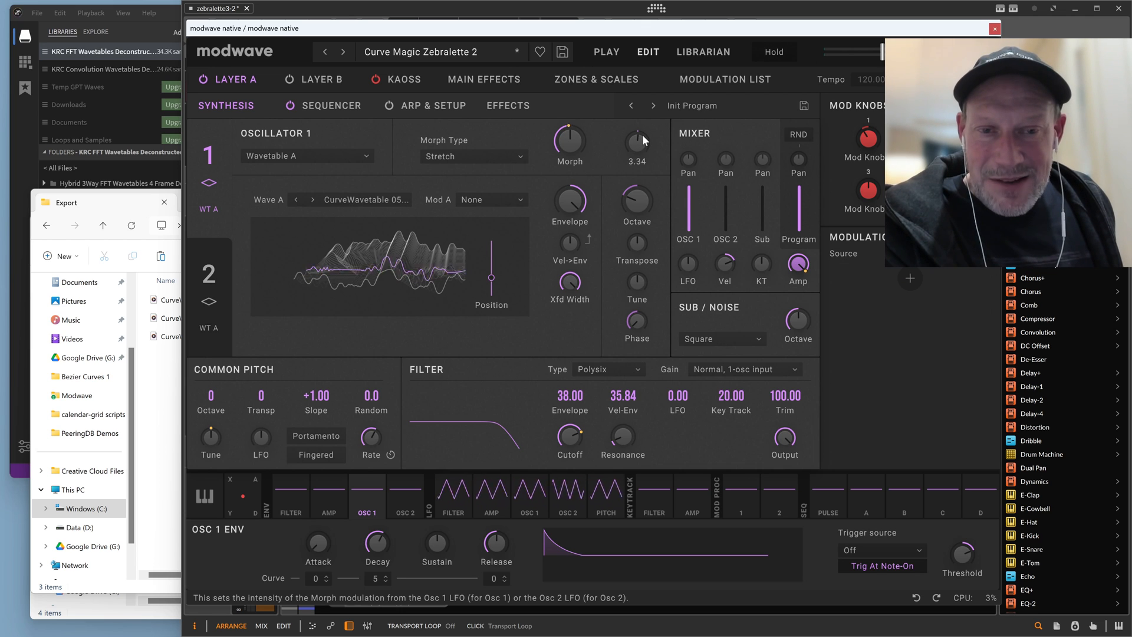
{"action": "mouse_move", "coordinate": [650, 122]}
{"action": "left_mouse_down"}
{"action": "mouse_move", "coordinate": [678, 76]}
{"action": "mouse_move", "coordinate": [647, 141]}
{"action": "mouse_move", "coordinate": [652, 128]}
{"action": "left_mouse_up"}
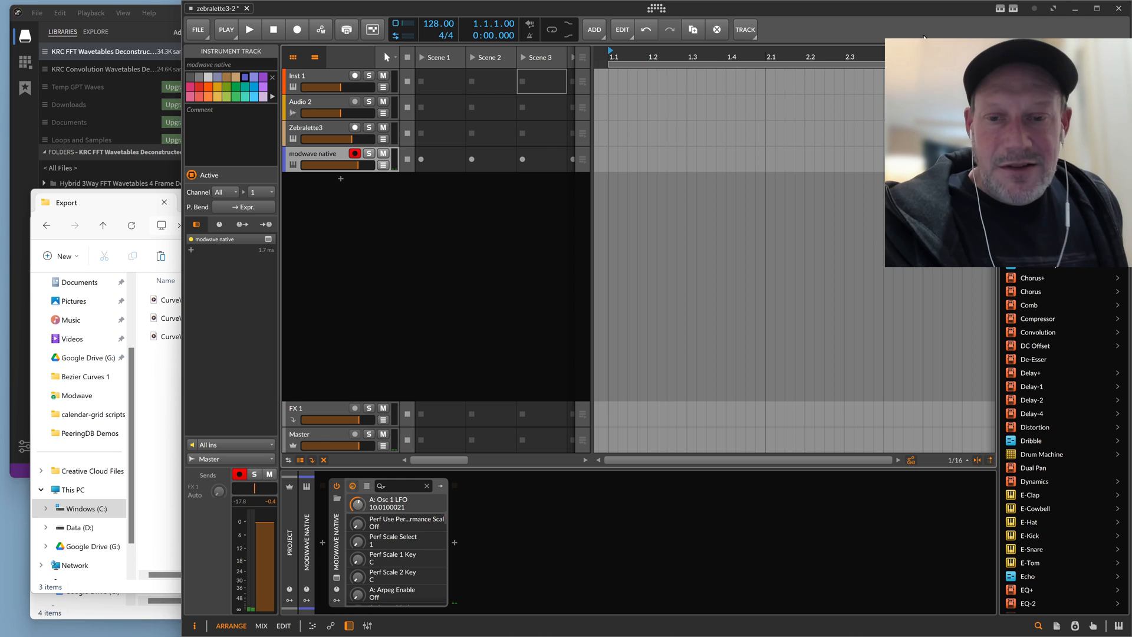
Switch to the Zebralette3 track in Bitwig Studio, open its plug-in window and load the Bezier 1 preset
{"action": "key", "text": "Up"}
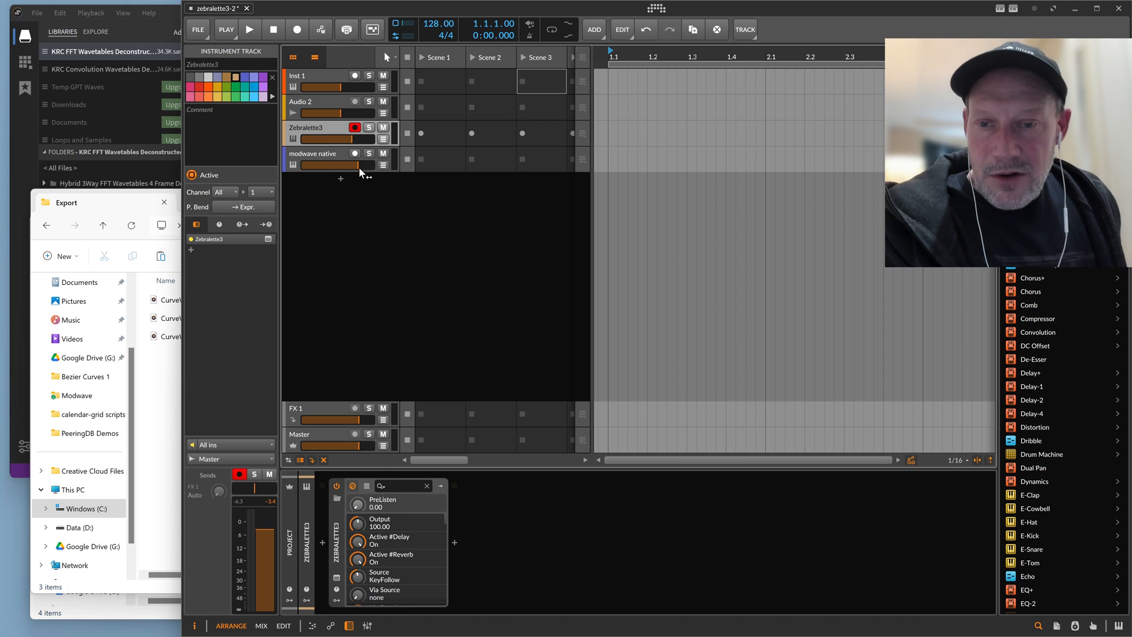
{"action": "left_click", "coordinate": [336, 578]}
{"action": "left_click", "coordinate": [535, 102]}
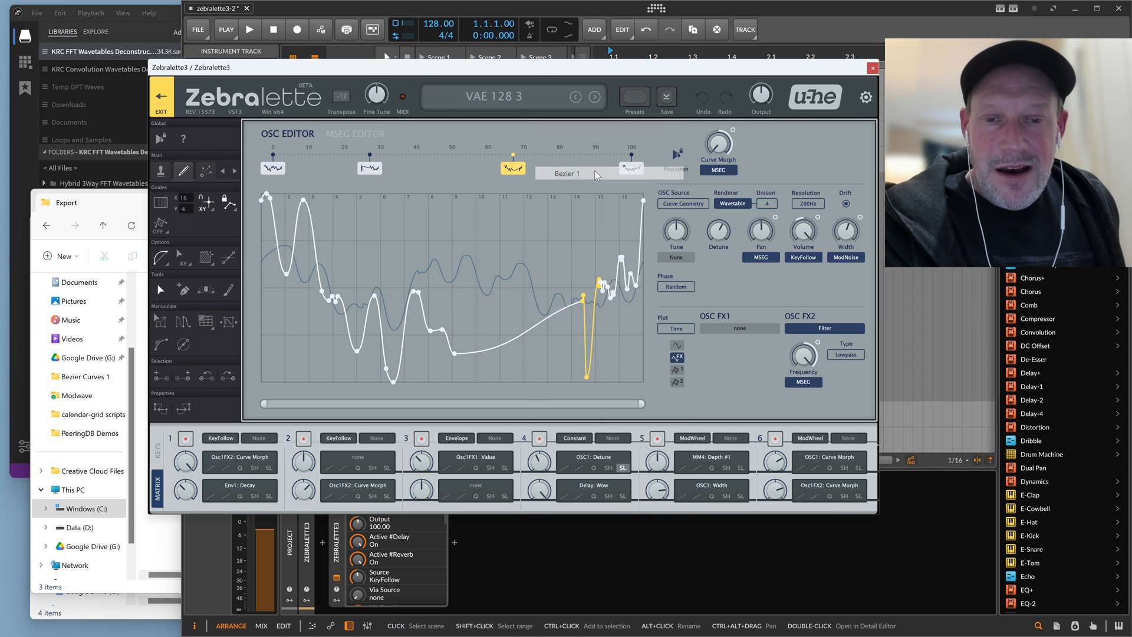
{"action": "left_click", "coordinate": [597, 174]}
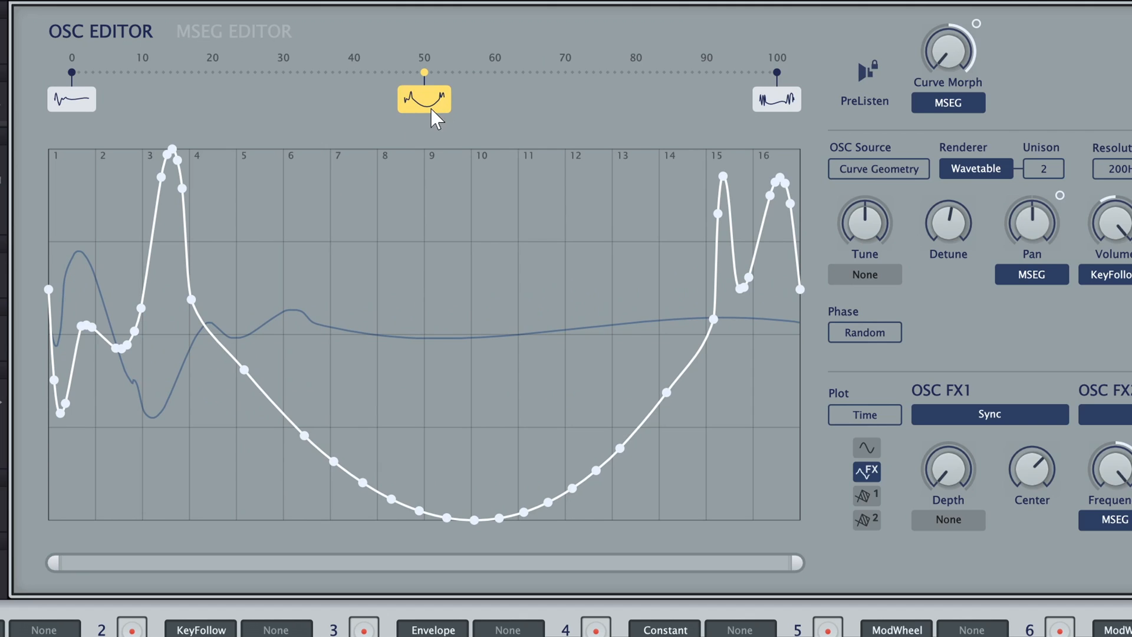
Inspect the Bezier 1 preset's oscillator curves at morph positions 100, 50 and 0
{"action": "left_click", "coordinate": [788, 104]}
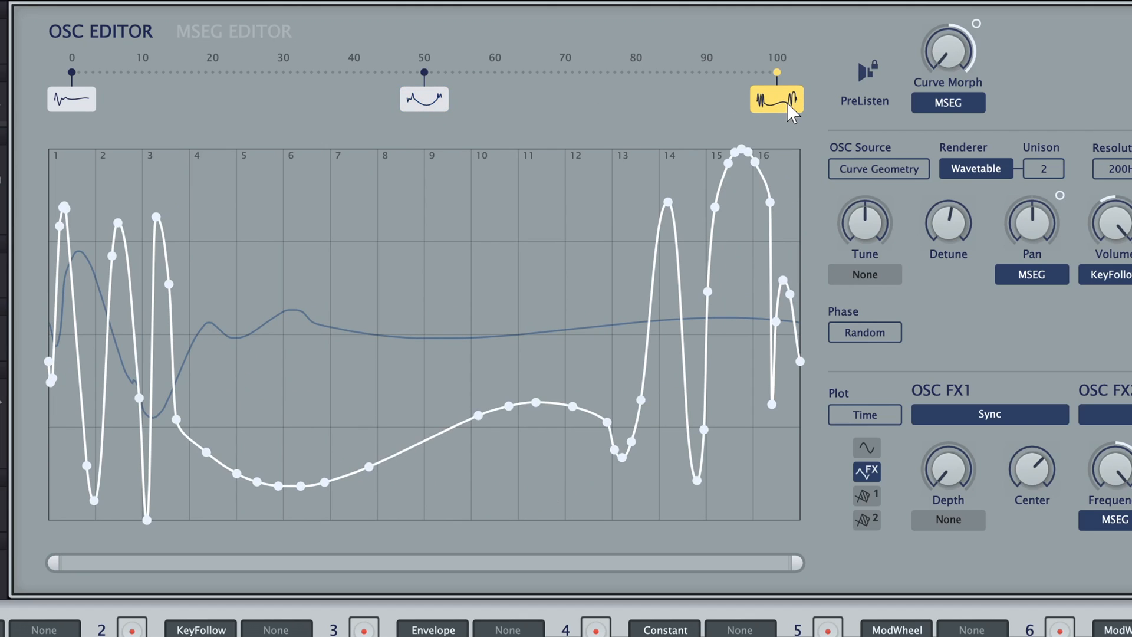
{"action": "left_click", "coordinate": [424, 99]}
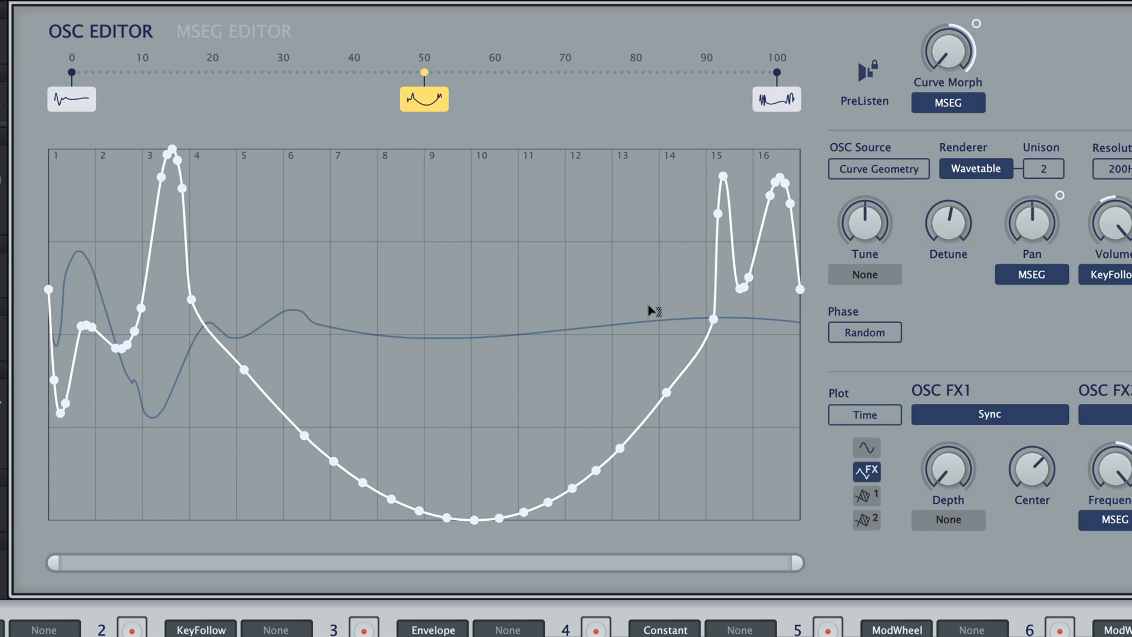
{"action": "left_click", "coordinate": [83, 101]}
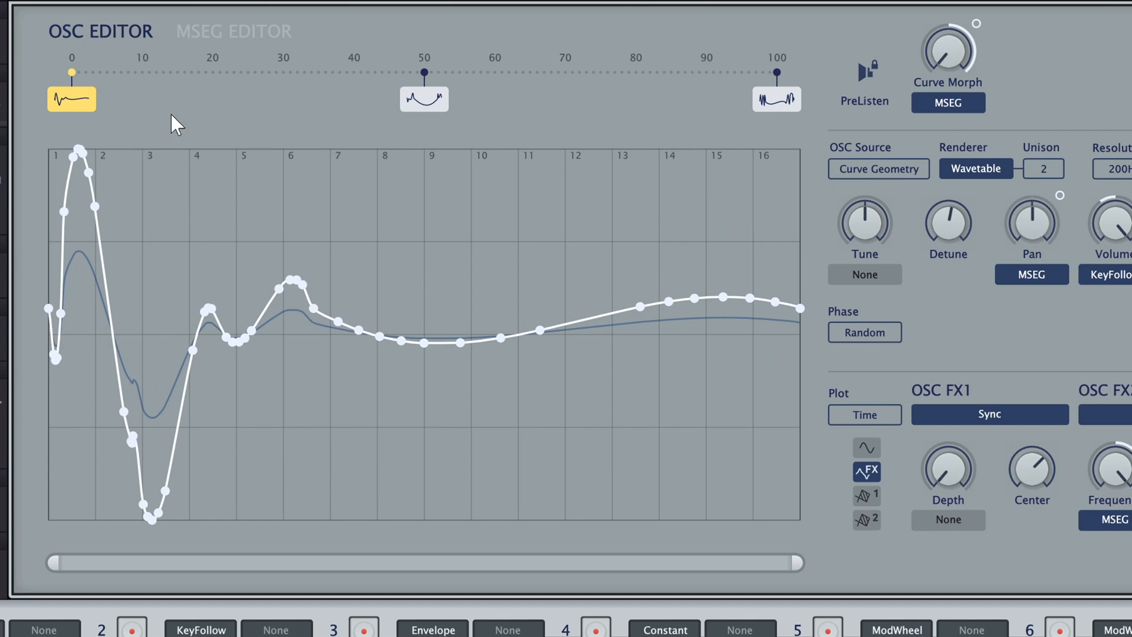
Load the Bezier+ 2 preset and inspect its oscillator curves at morph positions 50, 100 and 0
{"action": "left_click", "coordinate": [424, 99]}
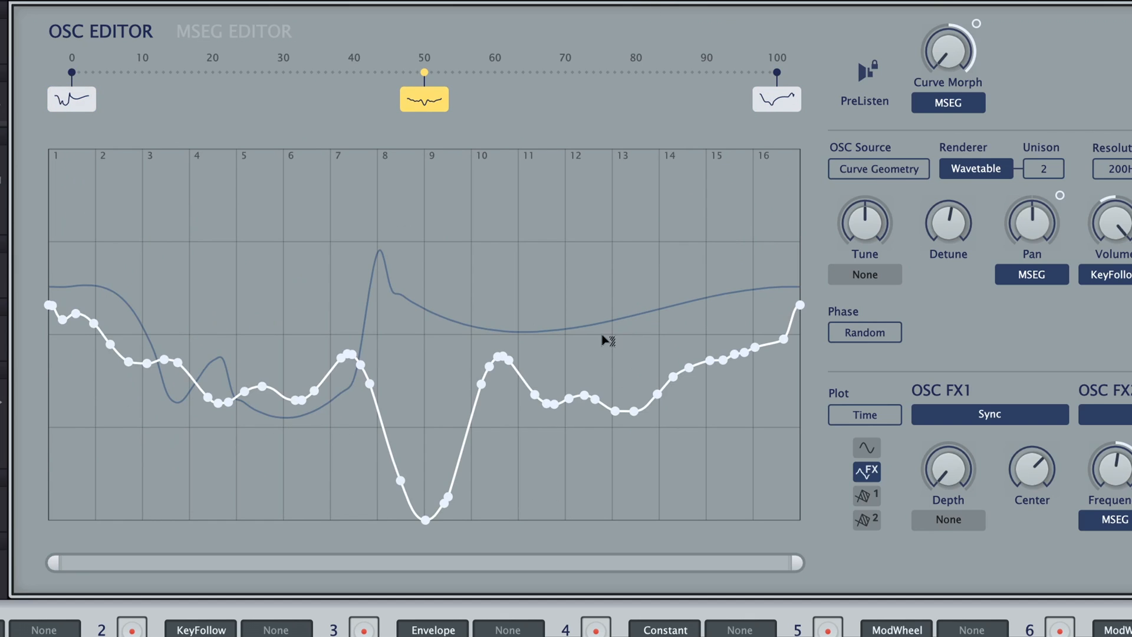
{"action": "left_click", "coordinate": [762, 96]}
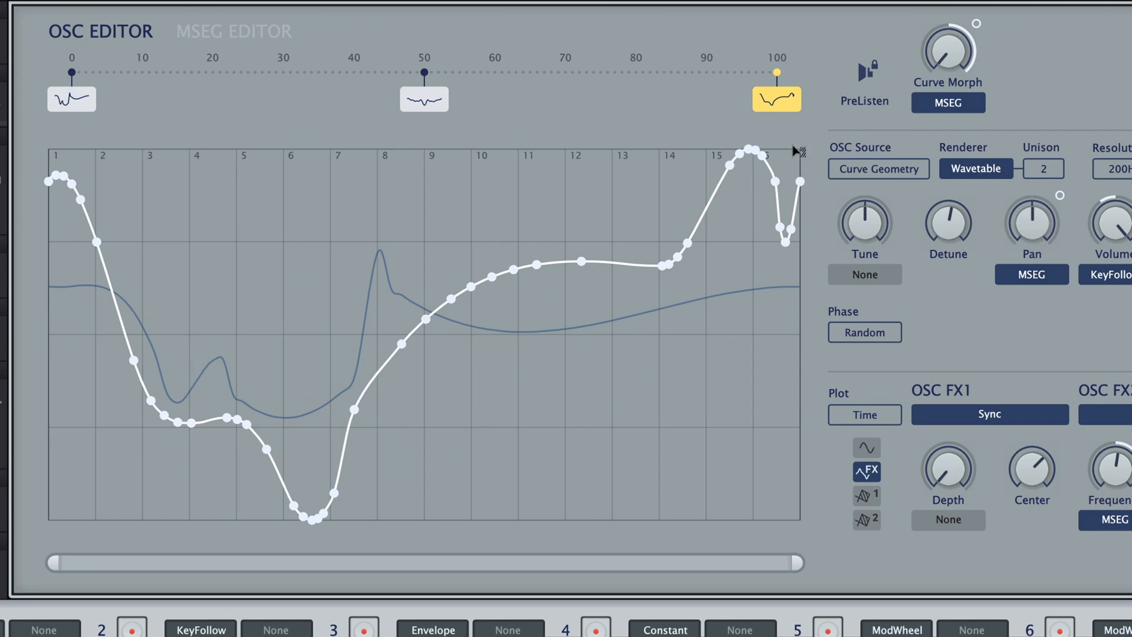
{"action": "left_click", "coordinate": [84, 101]}
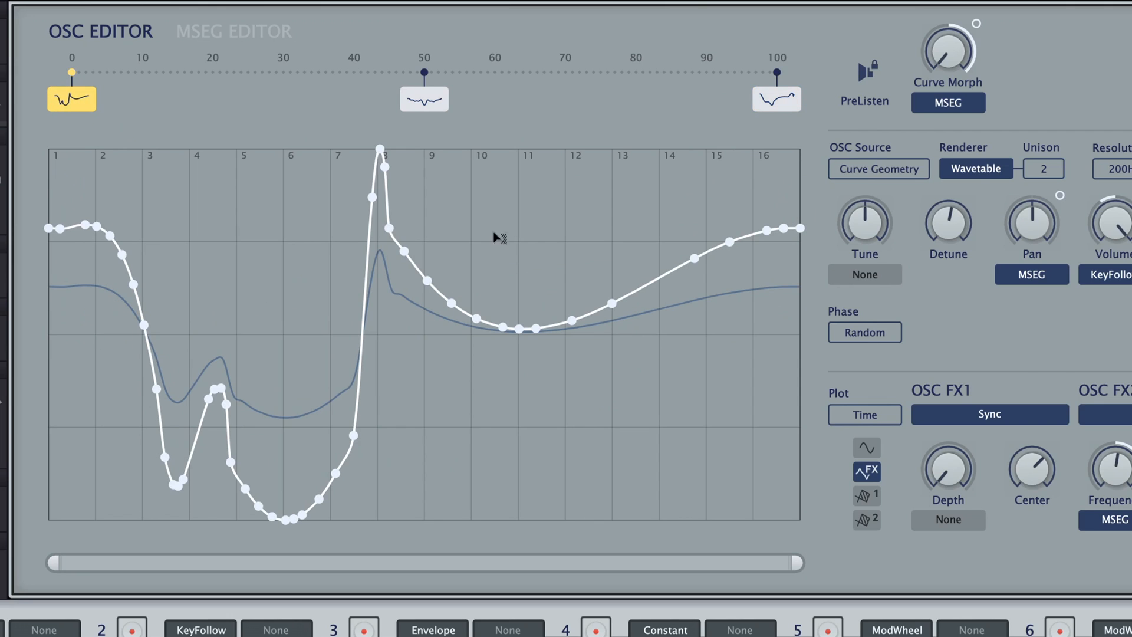
{"action": "left_click", "coordinate": [426, 99]}
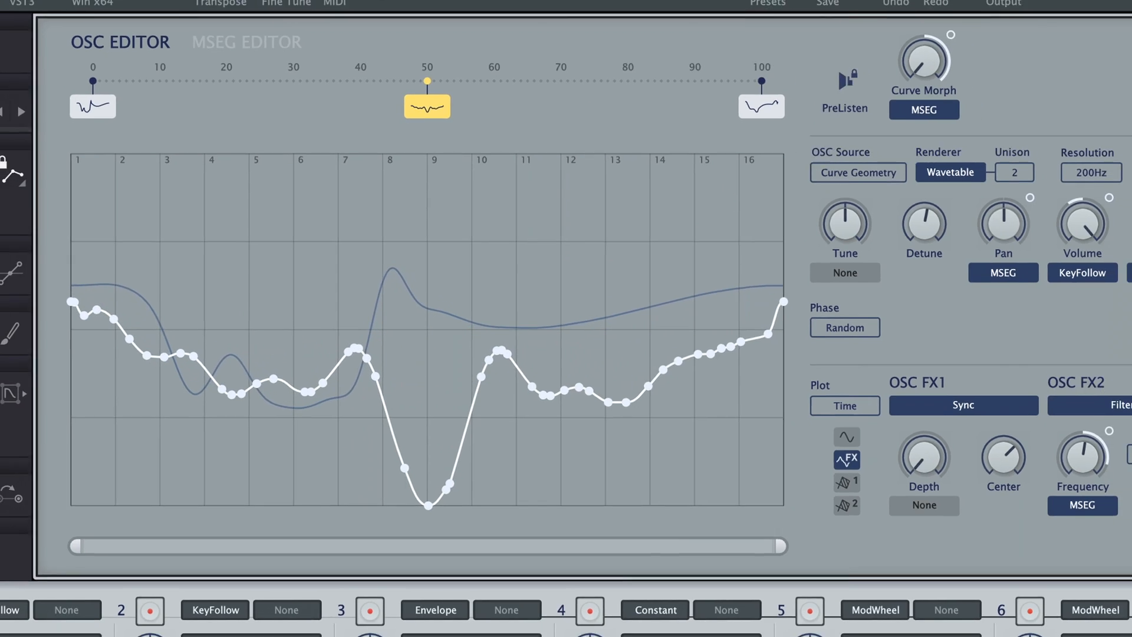
View the list of available presets and close it while keeping Bezier+ 2 loaded
{"action": "left_click", "coordinate": [556, 17]}
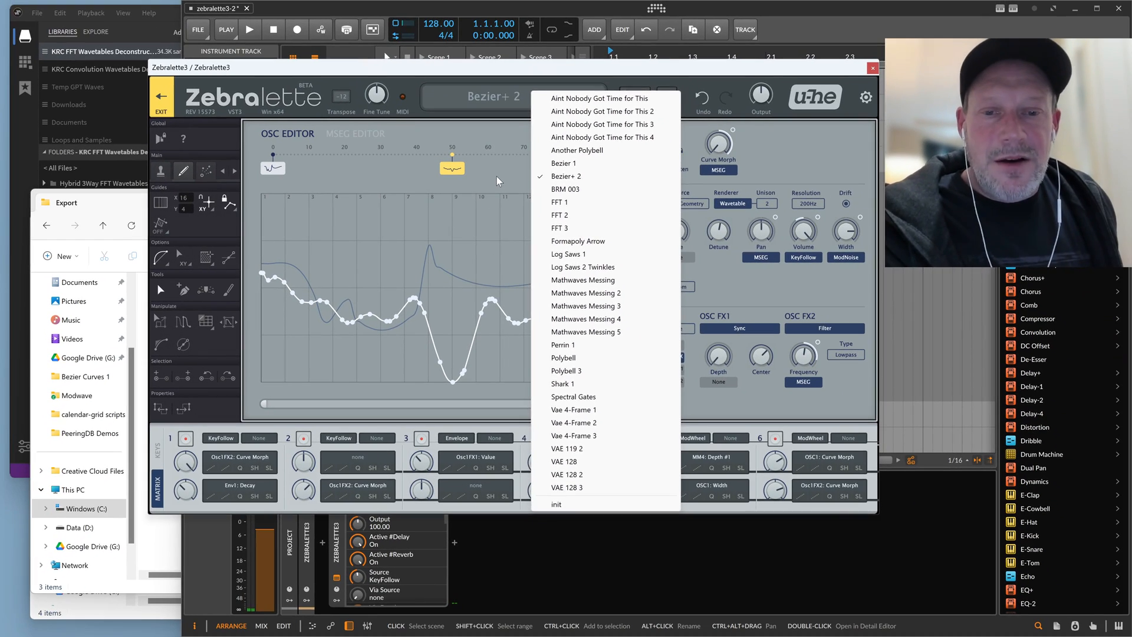
{"action": "left_click", "coordinate": [497, 176]}
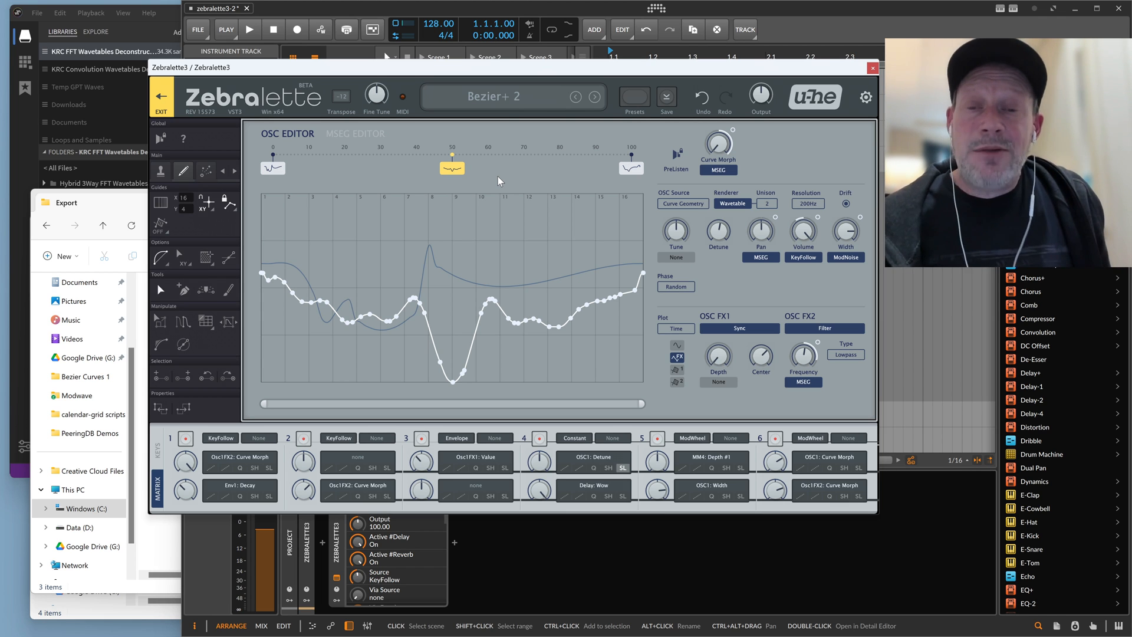
{"action": "mouse_move", "coordinate": [204, 634]}
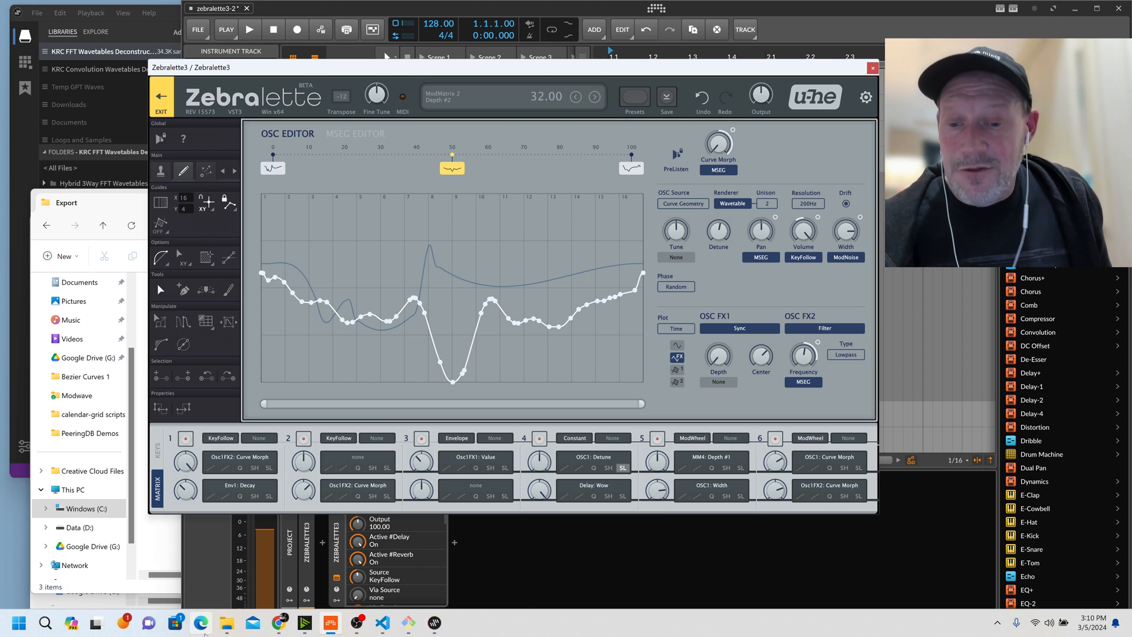